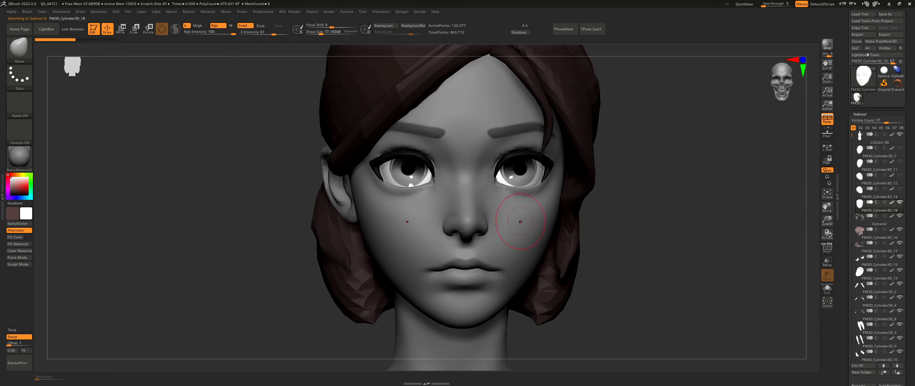
Examine the finished character head and shoulders from the front and in profile.
mouse_move(453, 214)
right_mouse_down()
mouse_move(539, 220)
mouse_move(544, 256)
mouse_move(540, 240)
mouse_move(504, 226)
mouse_move(521, 237)
right_mouse_up()
key("s")
key("s")
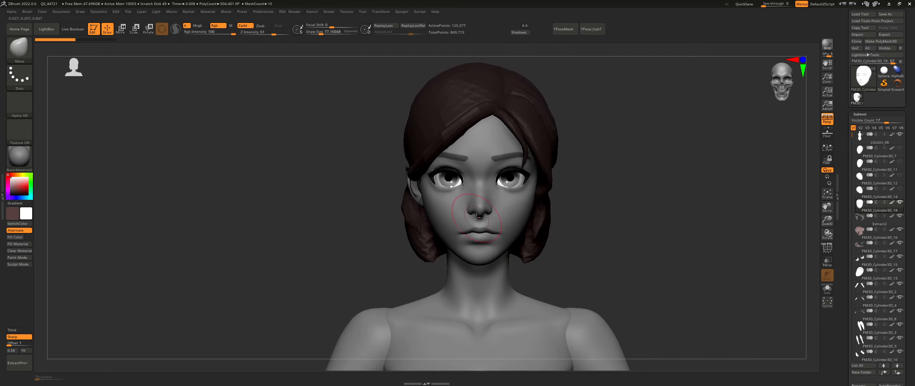
right_click_drag(476, 217, 499, 204)
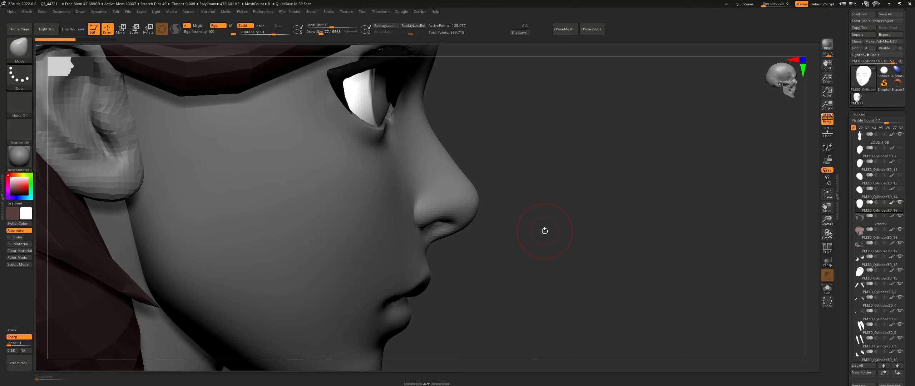
mouse_move(546, 231)
right_mouse_down("ctrl")
mouse_move(540, 215)
mouse_move(507, 213)
mouse_move(506, 224)
mouse_move(534, 204)
mouse_move(514, 202)
mouse_move(563, 231)
right_mouse_up("ctrl")
key("s")
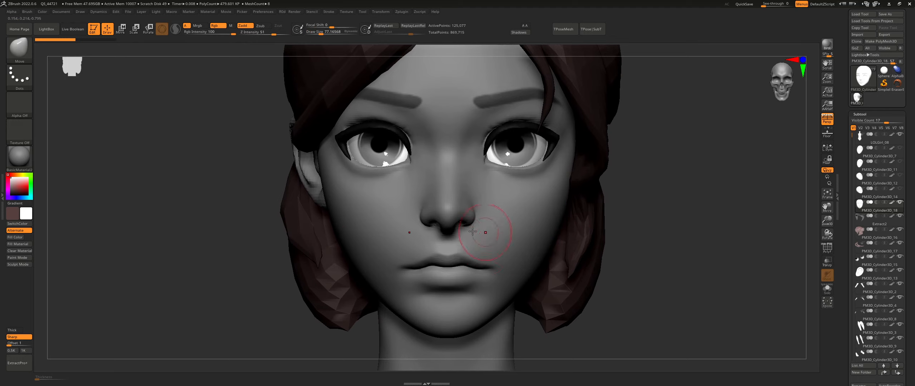
Snapshot the finished head in three-quarter view onto the canvas as a visual reference.
mouse_move(472, 231)
right_mouse_down("ctrl")
mouse_move(590, 223)
mouse_move(435, 222)
mouse_move(398, 208)
mouse_move(408, 204)
mouse_move(401, 211)
right_mouse_up("ctrl")
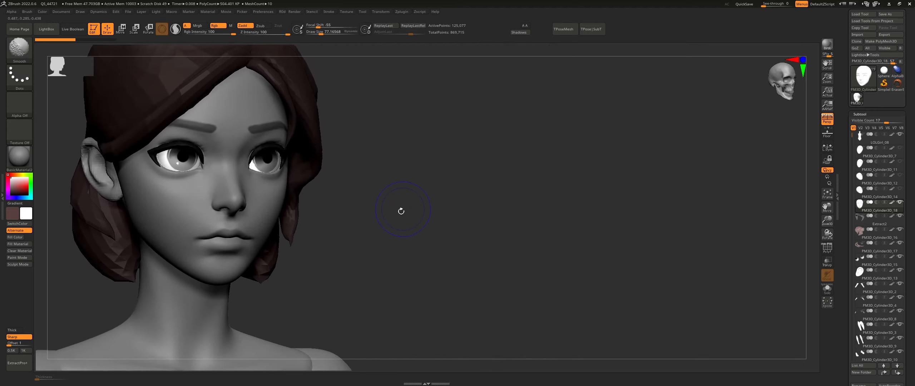
key("shift+s")
left_click_drag(346, 190, 536, 211, "alt")
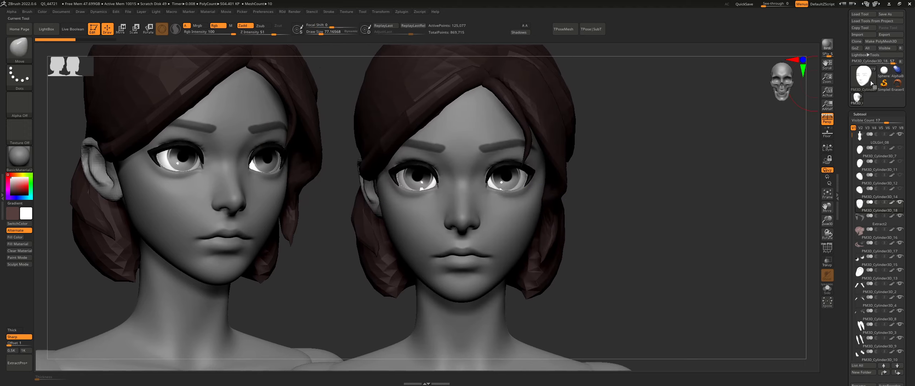
Bring in the Sphere3D primitive beside the head reference and convert it to a PolyMesh3D.
left_click(884, 71)
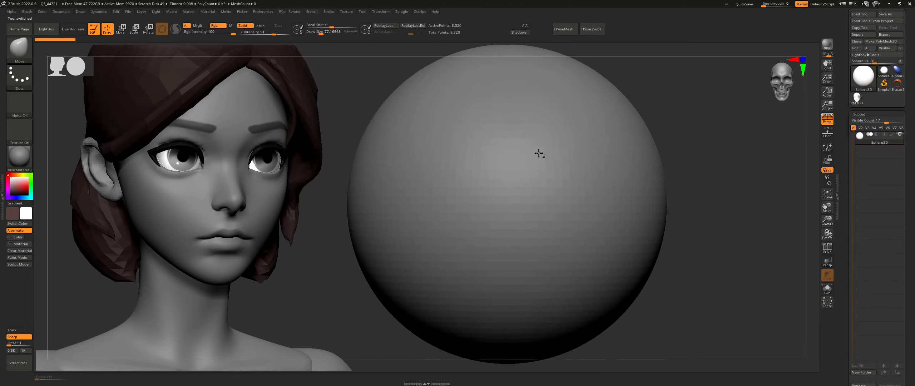
key("w")
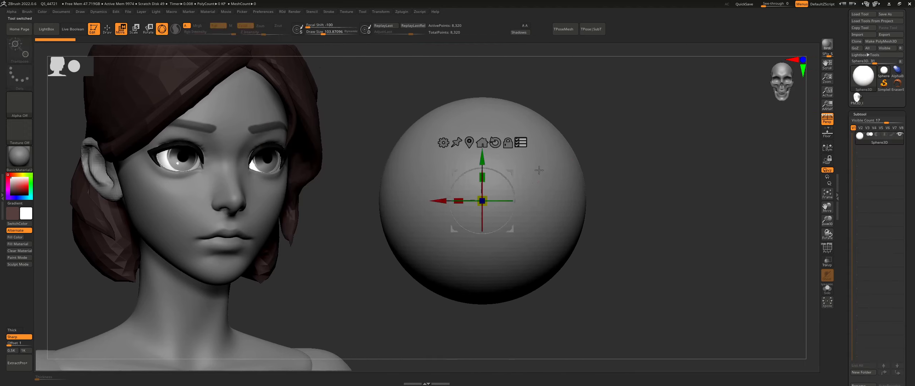
right_click_drag(546, 155, 543, 145, "alt")
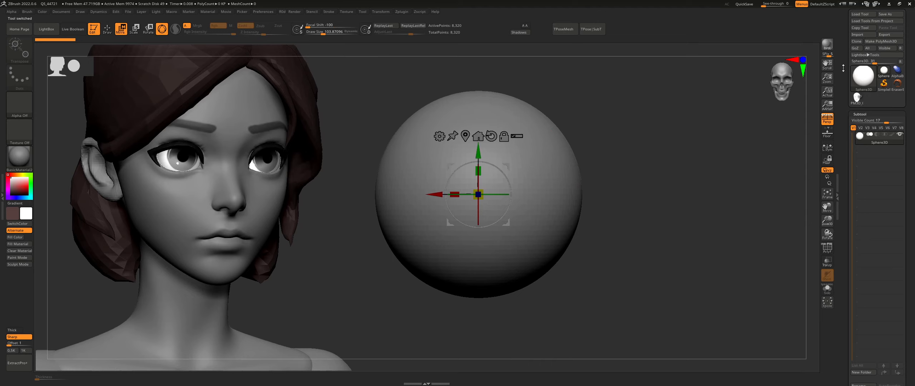
left_click(867, 41)
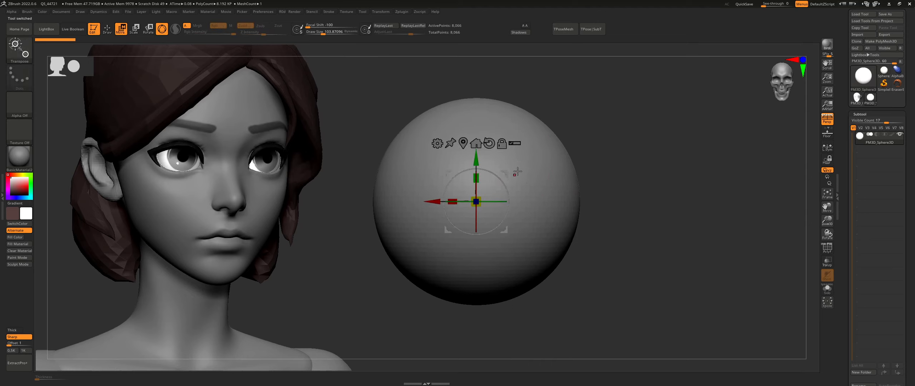
Stretch the sphere vertically to about 1.27 times its height to make an egg shape.
left_click_drag(470, 187, 469, 170)
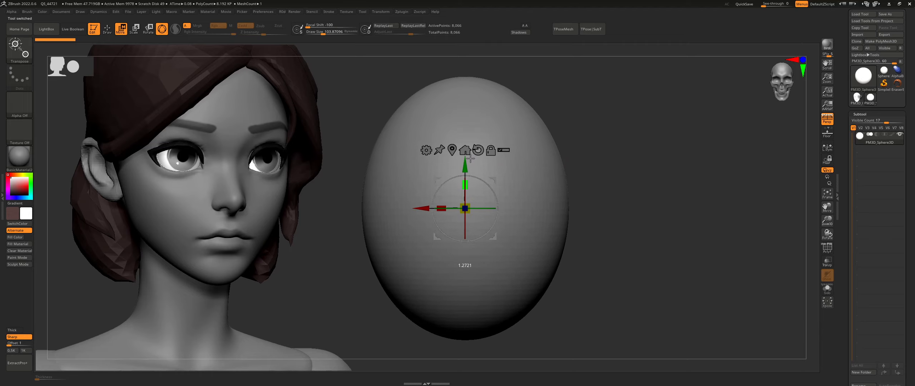
mouse_move(602, 211)
right_mouse_down("ctrl")
mouse_move(601, 186)
mouse_move(496, 197)
right_mouse_up("ctrl")
key("q")
mouse_move(496, 197)
right_mouse_down("alt")
mouse_move(523, 198)
mouse_move(521, 218)
right_mouse_up("alt")
Choose the Move brush and enlarge its draw size until it spans most of the egg's width.
key("s")
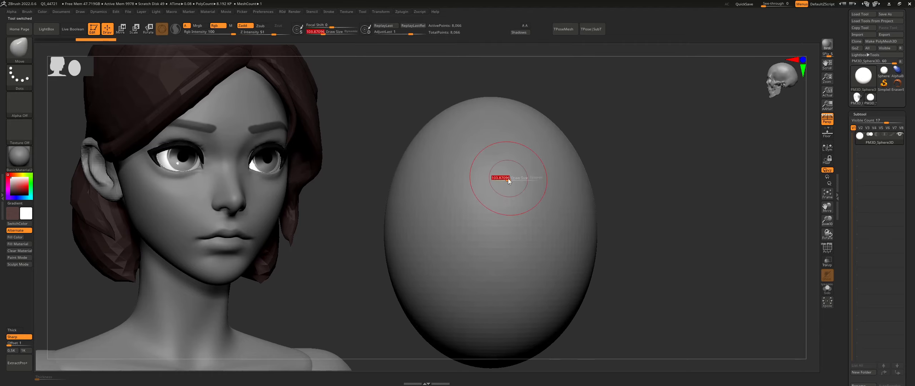
left_click_drag(508, 178, 514, 180)
right_click_drag(521, 190, 542, 171, "alt")
key("b")
key("m")
key("v")
right_click_drag(468, 163, 499, 168, "alt")
key("s")
left_click_drag(475, 164, 479, 165)
mouse_move(465, 163)
right_mouse_down()
mouse_move(495, 153)
mouse_move(492, 171)
right_mouse_up()
key("s")
left_click_drag(480, 164, 483, 163)
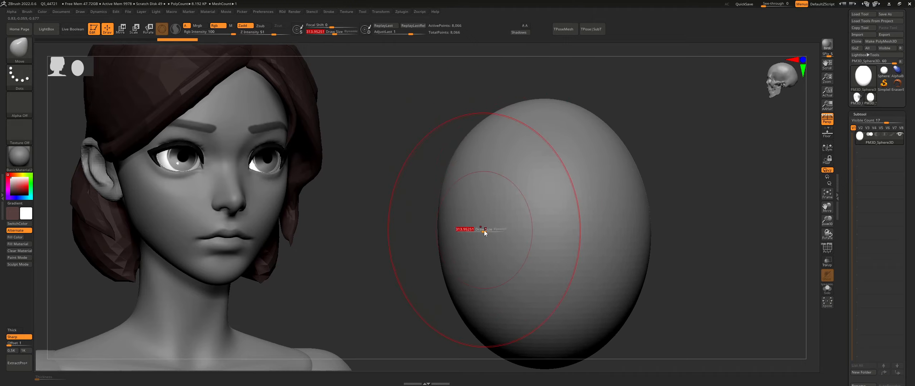
left_click_drag(484, 231, 483, 231)
Push the egg's lower back toward the face in side view to rough out the jaw and chin.
right_click_drag(511, 261, 509, 223, "alt")
key("s")
left_click_drag(511, 224, 511, 225)
mouse_move(541, 278)
left_mouse_down()
mouse_move(521, 293)
mouse_move(470, 284)
left_mouse_up()
left_click_drag(446, 199, 440, 197)
left_click_drag(456, 219, 451, 218)
right_click_drag(459, 181, 459, 214, "alt")
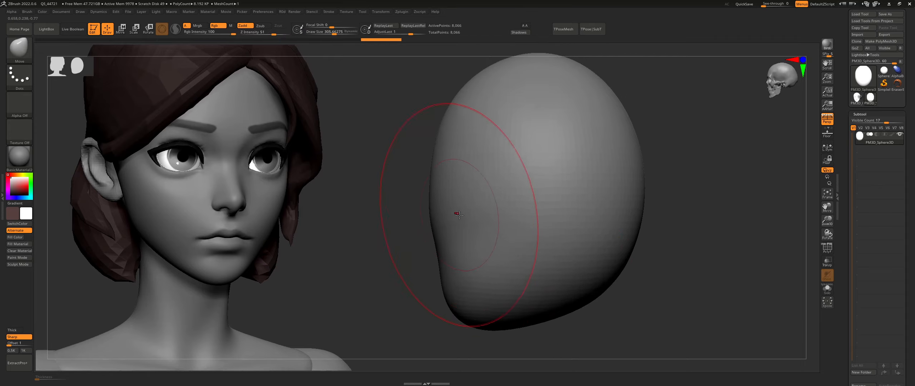
Pull the upper back of the head outward with a resized Move brush to build the rear of the skull.
key("s")
left_click_drag(459, 215, 452, 214)
right_click_drag(588, 133, 527, 166, "alt")
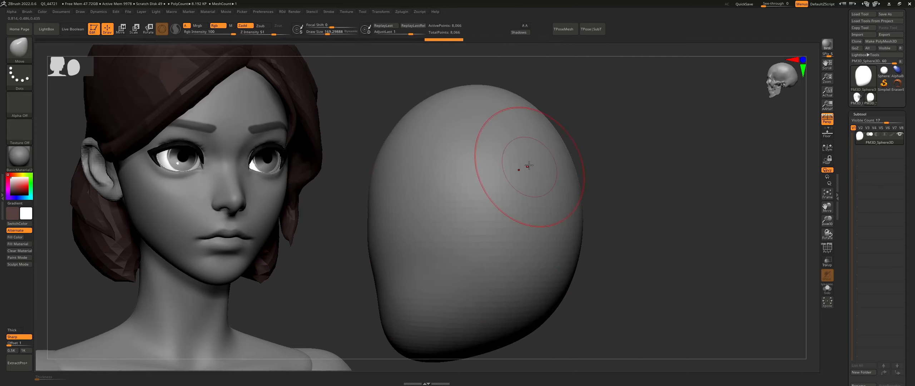
key("s")
left_click_drag(526, 166, 531, 165)
left_click_drag(536, 155, 590, 150)
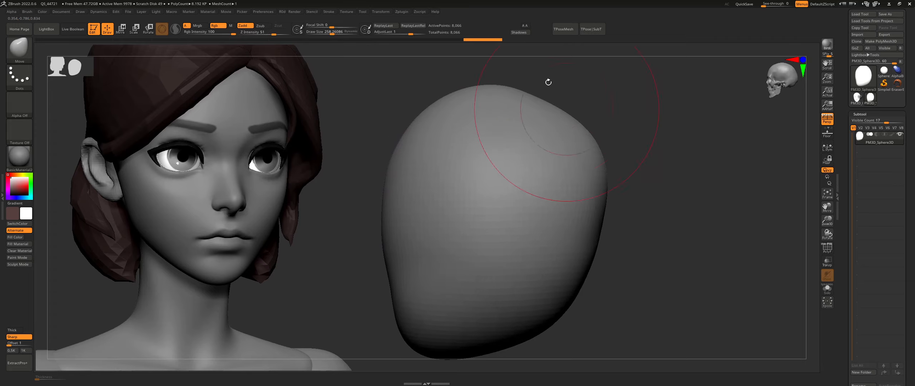
mouse_move(548, 82)
left_mouse_down()
mouse_move(542, 121)
mouse_move(550, 99)
left_mouse_up()
mouse_move(588, 232)
left_mouse_down()
mouse_move(604, 228)
mouse_move(586, 229)
left_mouse_up()
Round the crown of the skull with small Move brush strokes.
key("s")
right_click_drag(582, 219, 568, 241, "alt")
left_click_drag(551, 117, 553, 112)
key("s")
left_click_drag(542, 127, 520, 123)
mouse_move(525, 120)
right_mouse_down()
mouse_move(509, 114)
mouse_move(518, 124)
right_mouse_up()
mouse_move(477, 159)
right_mouse_down()
mouse_move(486, 147)
mouse_move(561, 152)
right_mouse_up()
Lift the top of the forehead slightly and smooth the front and side of the head.
key("s")
mouse_move(529, 144)
left_mouse_down()
mouse_move(547, 143)
mouse_move(539, 142)
left_mouse_up()
key("s")
left_click_drag(496, 122, 497, 116)
right_click_drag(516, 116, 495, 119)
left_click_drag(477, 137, 471, 142, "shift")
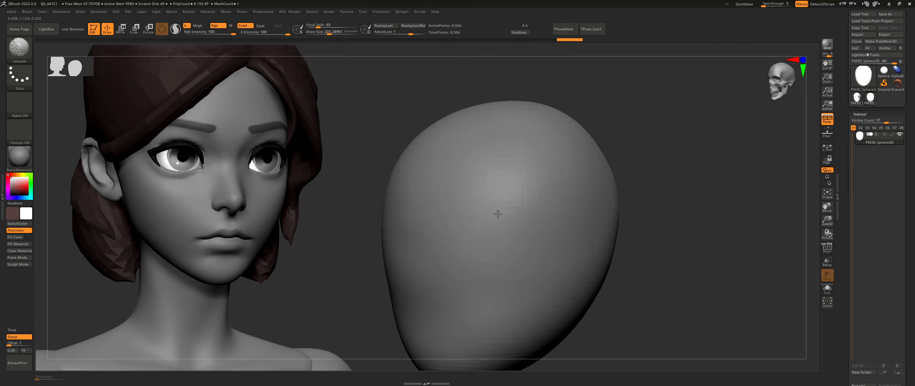
mouse_move(536, 230)
left_mouse_down("shift")
mouse_move(605, 159)
mouse_move(603, 170)
left_mouse_up("shift")
mouse_move(615, 239)
right_mouse_down("shift")
mouse_move(631, 233)
mouse_move(556, 186)
right_mouse_up("shift")
Narrow the cheek and jaw sides toward the chin with the Move brush.
key("s")
left_click_drag(544, 195, 550, 195)
mouse_move(556, 238)
left_mouse_down()
mouse_move(546, 242)
mouse_move(551, 250)
left_mouse_up()
right_click_drag(611, 228, 587, 225)
key("s")
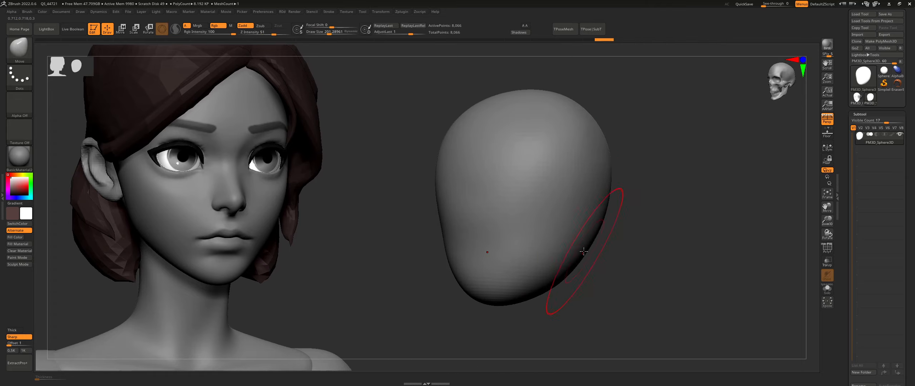
left_click_drag(556, 281, 528, 287)
Refine the chin and lower face with a smaller Move brush and smooth the jaw area.
key("s")
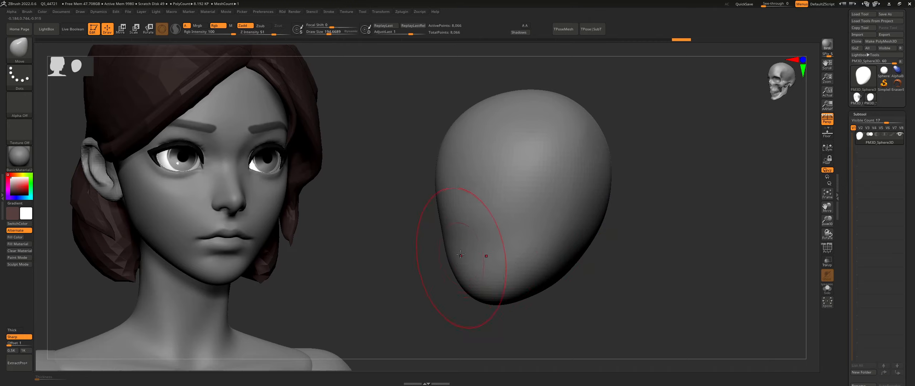
right_click_drag(495, 267, 487, 282)
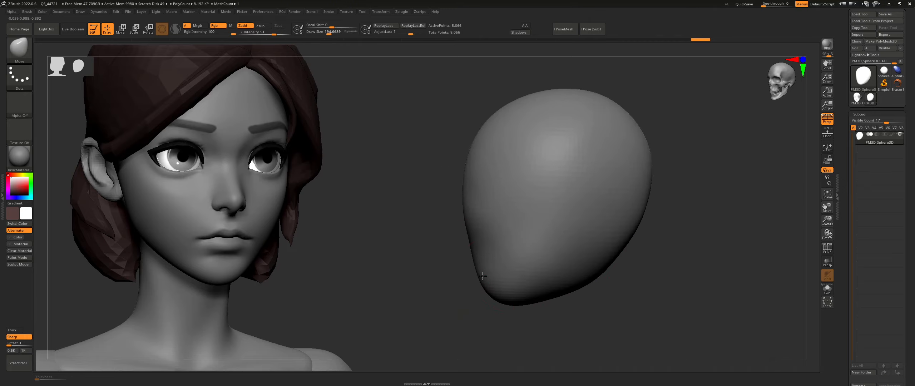
key("s")
left_click_drag(519, 271, 513, 272)
key("shift")
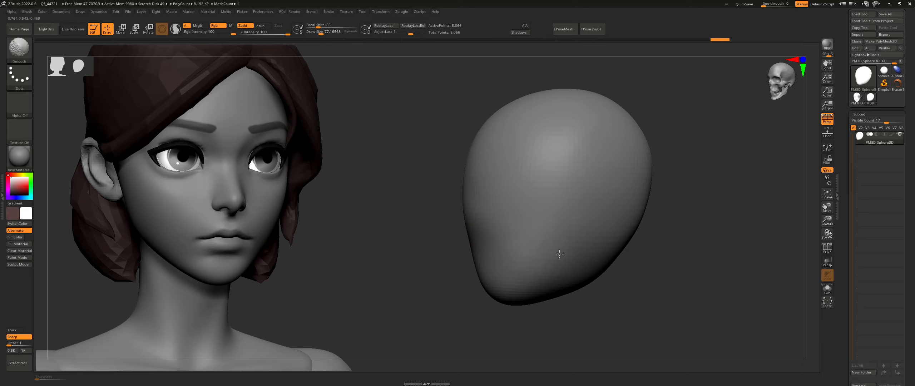
right_click_drag(518, 252, 546, 215)
Push in the underside of the head in the opposite side view to define a slanted jawline.
mouse_move(579, 235)
right_mouse_down()
mouse_move(500, 239)
mouse_move(423, 211)
mouse_move(515, 240)
right_mouse_up()
key("s")
left_click_drag(506, 238, 509, 237)
key("shift")
mouse_move(465, 252)
right_mouse_down()
mouse_move(435, 255)
mouse_move(434, 217)
right_mouse_up()
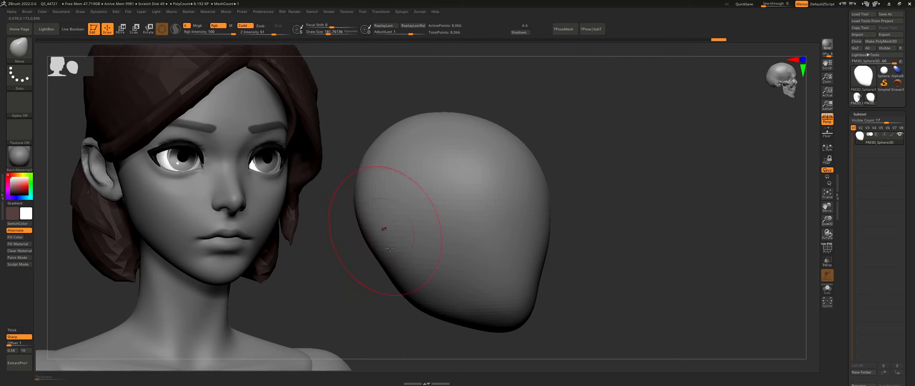
left_click_drag(362, 219, 359, 220)
key("s")
mouse_move(410, 301)
left_mouse_down()
mouse_move(419, 290)
mouse_move(454, 308)
left_mouse_up()
Adjust the lower face and cheek with a smaller Move brush and smooth the surface.
right_click_drag(514, 297, 499, 253, "alt")
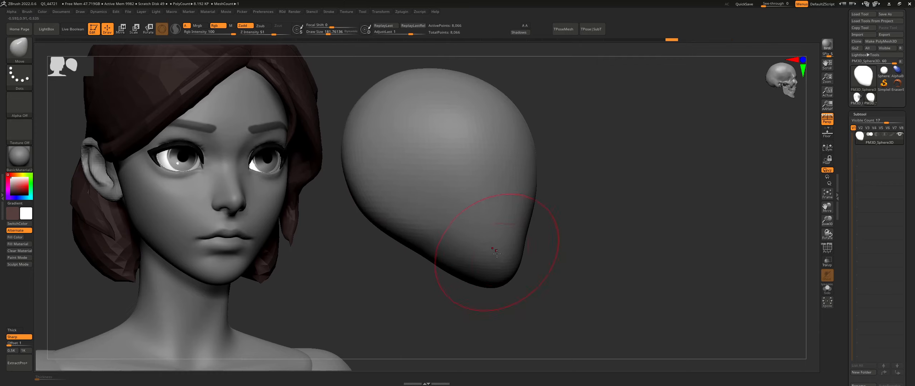
key("s")
left_click_drag(487, 201, 483, 201)
right_click_drag(483, 201, 458, 199)
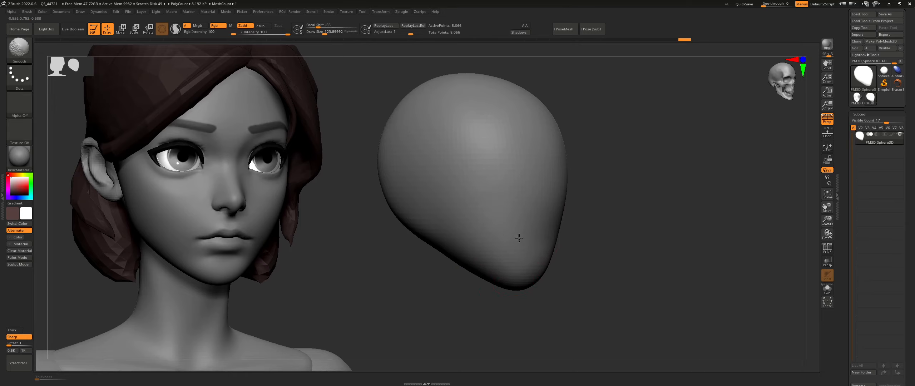
right_click_drag(519, 238, 509, 200)
right_click_drag(551, 232, 580, 214, "shift")
Shape the chin tip from the front and smooth the temples and cheeks.
mouse_move(581, 193)
right_mouse_down("alt")
mouse_move(569, 231)
mouse_move(574, 222)
right_mouse_up("alt")
key("s")
left_click(572, 231)
left_click_drag(526, 292, 528, 291)
key("s")
right_click_drag(536, 279, 522, 270)
left_click_drag(548, 200, 554, 164, "shift")
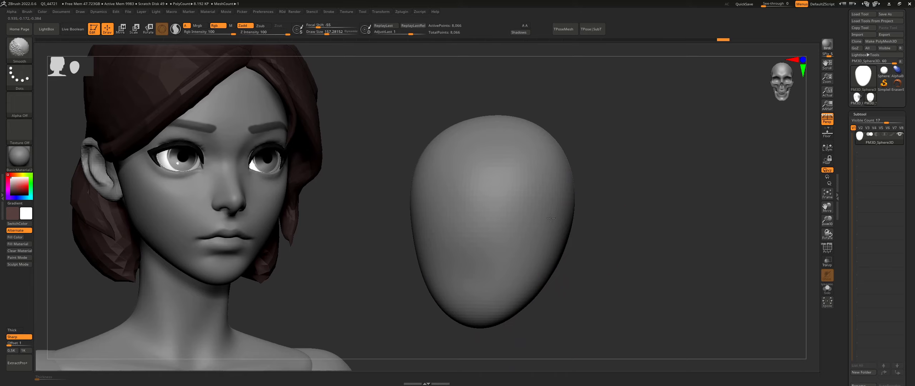
right_click_drag(564, 179, 547, 178)
left_click_drag(547, 179, 553, 198, "shift")
mouse_move(554, 198)
right_mouse_down()
mouse_move(584, 208)
mouse_move(572, 213)
right_mouse_up()
left_click_drag(572, 213, 581, 217)
Resize the Move brush and smooth the underside of the jaw from a low angle.
key("s")
right_click_drag(600, 218, 578, 216)
key("s")
left_click_drag(557, 212, 555, 212)
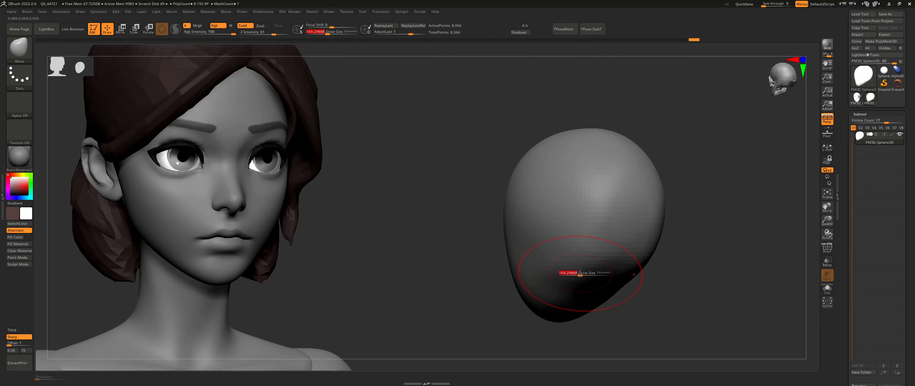
key("shift")
left_click_drag(588, 284, 579, 269, "shift")
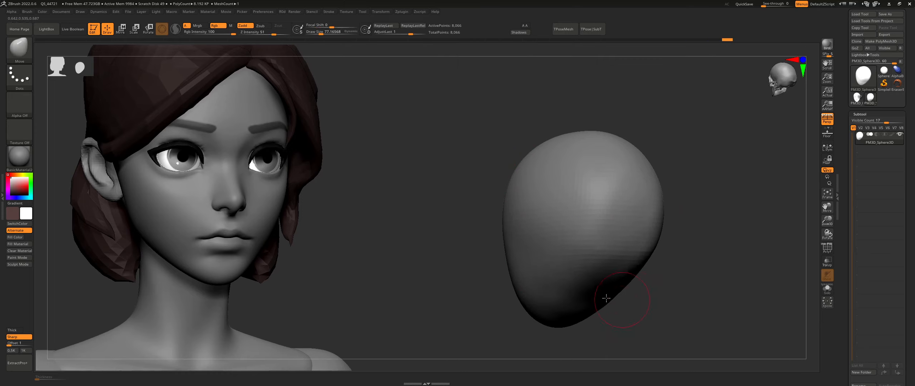
Push in the area beneath the skull in side view to form a hollow where the neck attaches.
right_click_drag(606, 298, 573, 254)
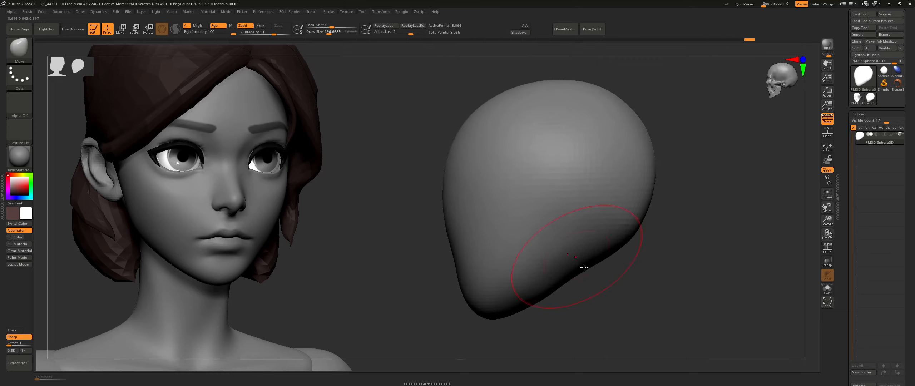
left_click_drag(581, 263, 581, 260)
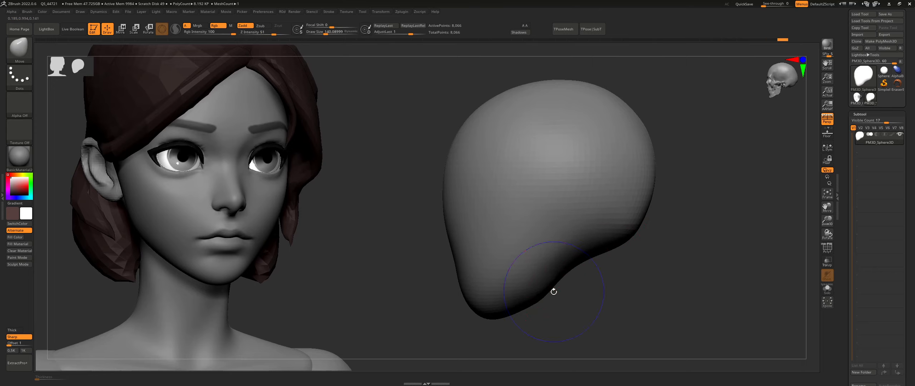
right_click_drag(614, 312, 587, 288, "alt")
key("s")
left_click_drag(566, 268, 564, 268)
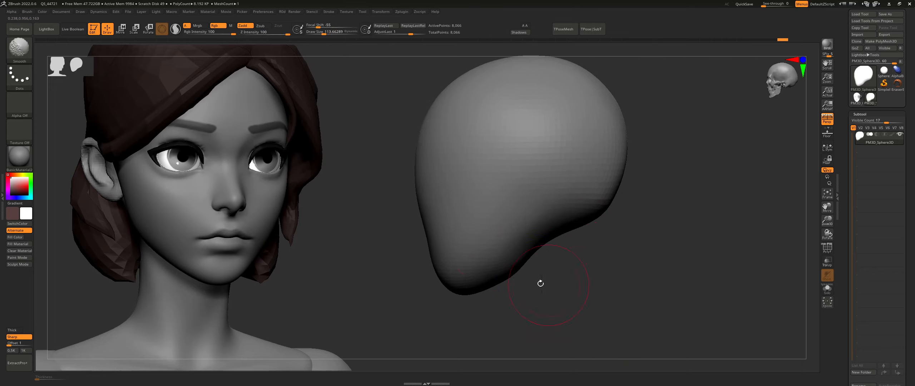
Reshape the lower back of the skull above the neck hollow with a larger Move brush.
mouse_move(541, 283)
right_mouse_down()
mouse_move(445, 212)
mouse_move(481, 230)
mouse_move(473, 220)
right_mouse_up()
key("s")
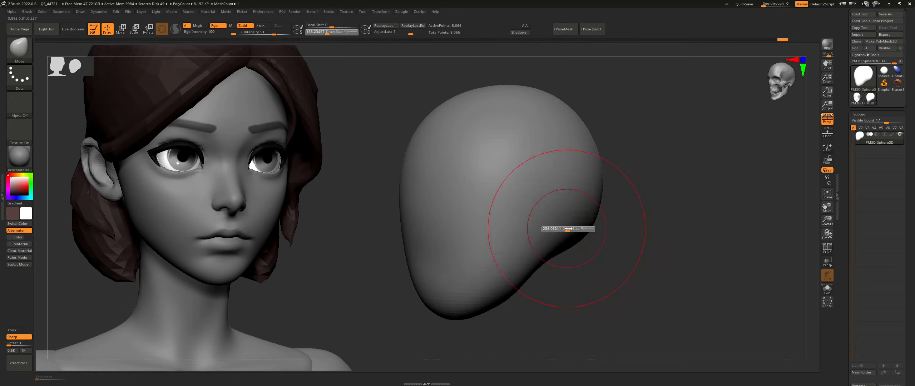
left_click_drag(569, 229, 586, 234)
right_click_drag(587, 239, 595, 233)
key("s")
left_click_drag(594, 233, 590, 234)
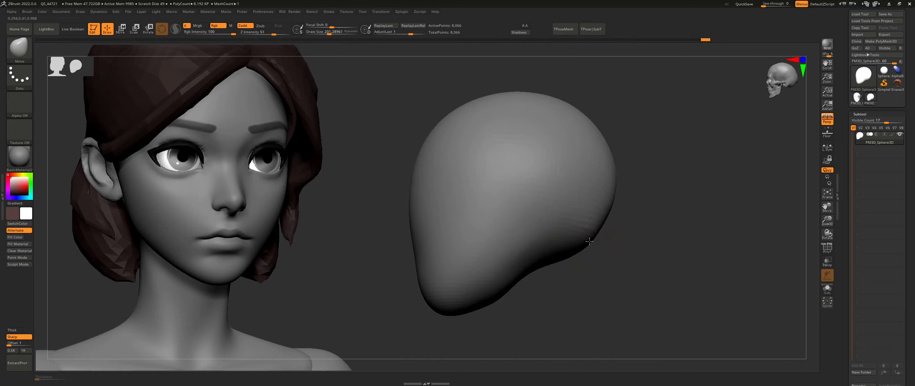
mouse_move(584, 236)
right_mouse_down()
mouse_move(592, 247)
mouse_move(601, 231)
right_mouse_up()
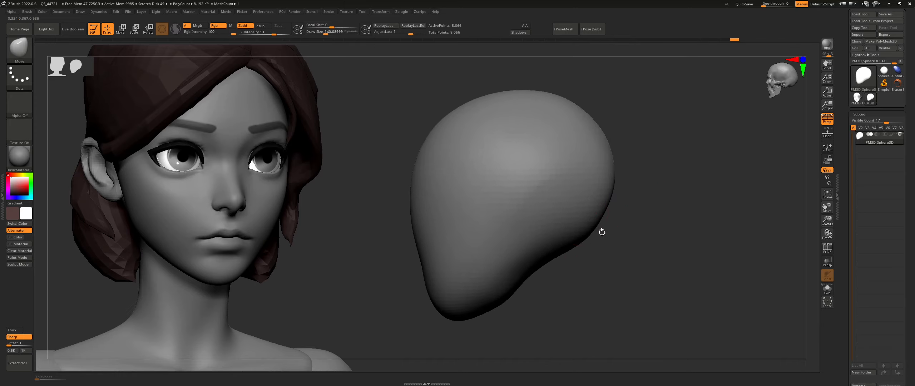
Refine the forehead and front face profile in side view and smooth the lower face.
right_click_drag(536, 150, 537, 186, "alt")
key("s")
mouse_move(497, 143)
left_mouse_down()
mouse_move(508, 144)
mouse_move(469, 145)
left_mouse_up()
left_click_drag(462, 159, 460, 158)
key("s")
left_click_drag(432, 193, 416, 201)
key("s")
right_click_drag(422, 256, 444, 214, "alt")
left_click_drag(442, 245, 448, 229, "shift")
Adjust the side of the head with the Move brush and smooth the forehead and face front.
mouse_move(466, 163)
right_mouse_down()
mouse_move(480, 215)
mouse_move(507, 206)
right_mouse_up()
key("s")
left_click_drag(512, 204, 514, 205)
left_click_drag(491, 210, 485, 211)
right_click_drag(486, 210, 504, 203)
left_click_drag(468, 158, 468, 197, "shift")
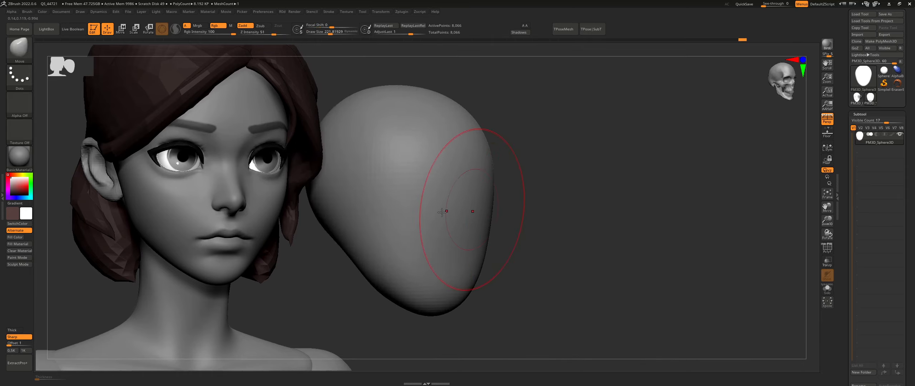
Refine the front plane of the face from a three-quarter angle and smooth the cheek area.
mouse_move(438, 211)
right_mouse_down("alt")
mouse_move(433, 216)
mouse_move(486, 220)
right_mouse_up("alt")
key("s")
left_click_drag(486, 221, 483, 221)
right_click_drag(452, 228, 438, 234)
mouse_move(581, 298)
right_mouse_down()
mouse_move(569, 307)
mouse_move(563, 295)
right_mouse_up()
right_click_drag(563, 294, 548, 266, "alt")
mouse_move(540, 259)
left_mouse_down("shift")
mouse_move(535, 271)
mouse_move(554, 261)
left_mouse_up("shift")
Refine the lower side of the face and the jaw with a resized Move brush and smooth the cheek.
key("s")
right_click_drag(572, 265, 554, 270)
right_click_drag(572, 243, 569, 282)
key("s")
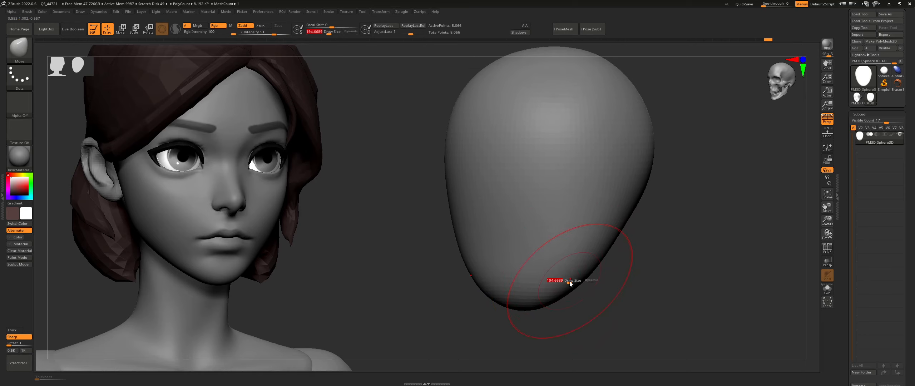
left_click_drag(581, 263, 574, 260)
key("s")
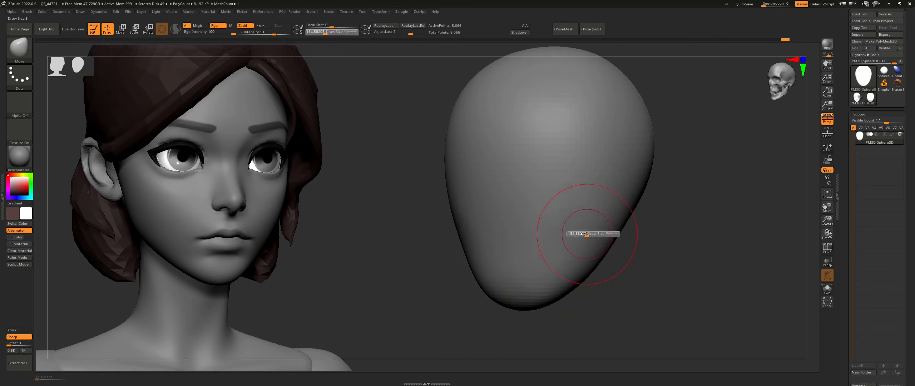
left_click_drag(585, 225, 572, 240, "shift")
right_click_drag(586, 244, 572, 242)
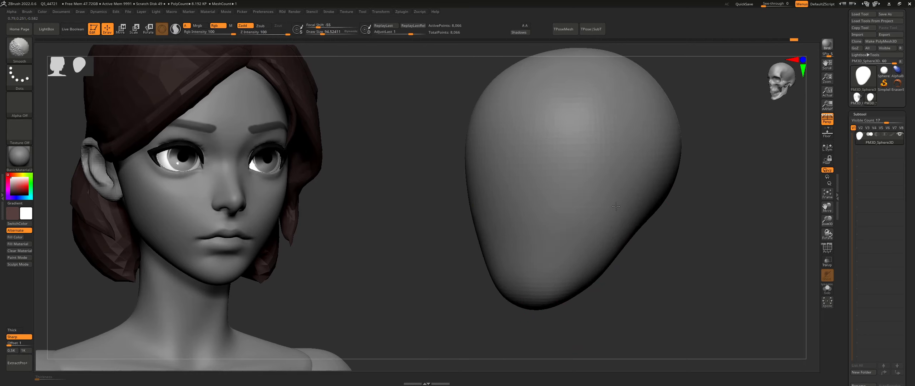
Fill out both sides of the lower jaw with the Move brush in front view.
right_click_drag(616, 206, 583, 220, "shift")
mouse_move(565, 253)
right_mouse_down("shift")
mouse_move(554, 254)
mouse_move(595, 266)
right_mouse_up("shift")
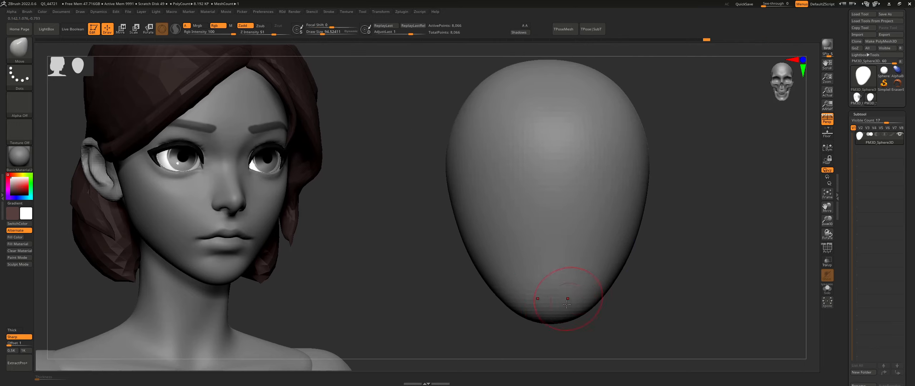
mouse_move(565, 317)
right_mouse_down()
mouse_move(619, 280)
mouse_move(547, 271)
mouse_move(561, 275)
right_mouse_up()
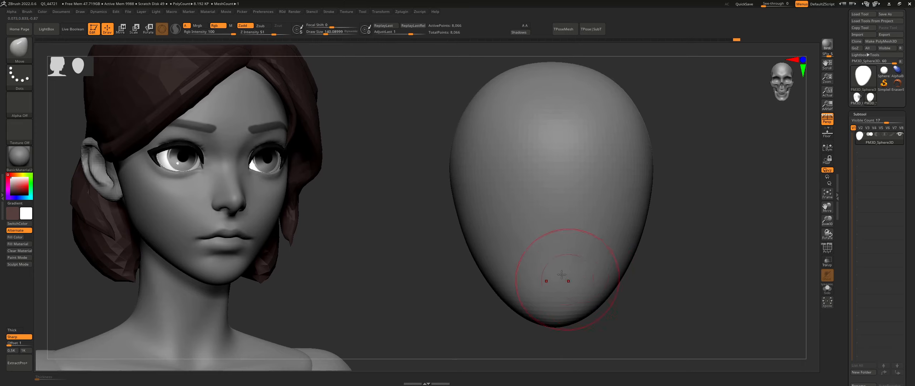
left_click_drag(614, 287, 618, 288)
right_click_drag(627, 265, 609, 281, "alt")
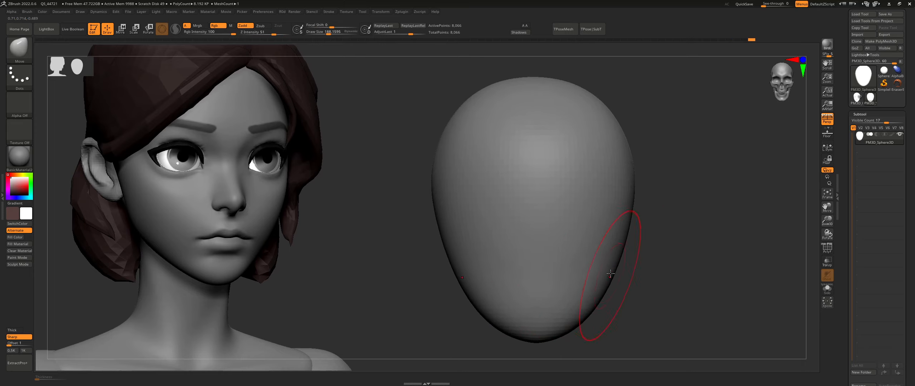
Adjust the upper side contour of the head near the temple with a resized Move brush.
right_click_drag(650, 201, 635, 183)
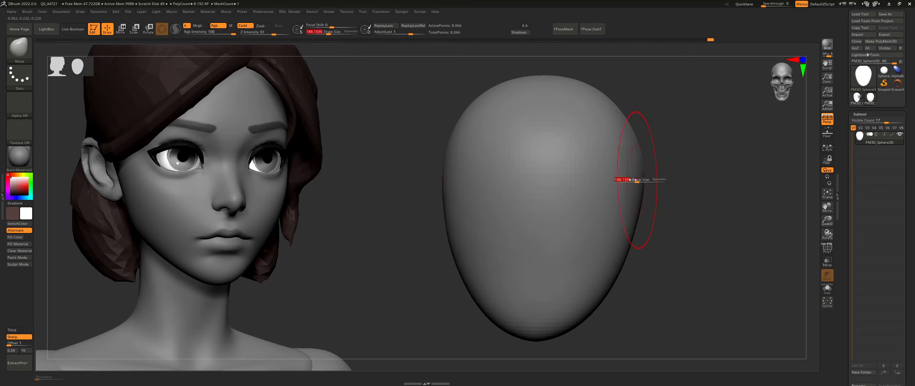
left_click_drag(636, 180, 618, 142)
key("shift")
right_click_drag(634, 194, 627, 161)
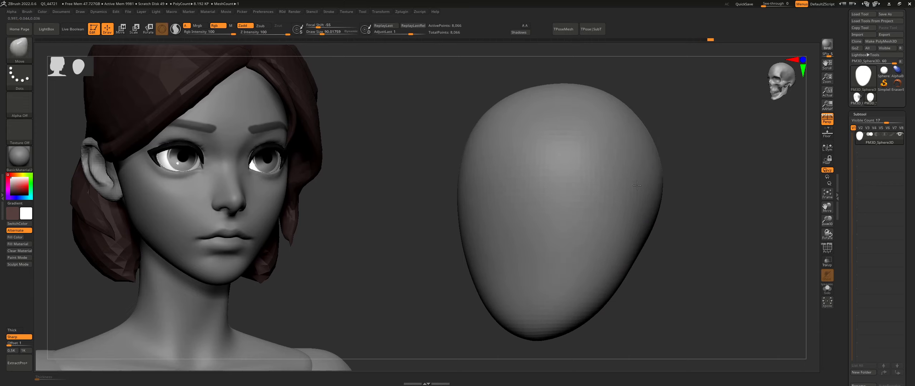
right_click_drag(637, 186, 617, 186, "alt")
key("s")
left_click_drag(595, 183, 602, 178)
Refine and smooth the outer side of the skull from front and three-quarter angles.
right_click_drag(635, 186, 656, 197, "shift")
mouse_move(495, 159)
right_mouse_down("alt")
mouse_move(515, 169)
mouse_move(518, 152)
mouse_move(532, 154)
right_mouse_up("alt")
mouse_move(464, 197)
left_mouse_down("shift")
mouse_move(468, 209)
mouse_move(464, 192)
left_mouse_up("shift")
key("s")
mouse_move(442, 204)
right_mouse_down("alt")
mouse_move(460, 201)
mouse_move(475, 221)
right_mouse_up("alt")
key("shift")
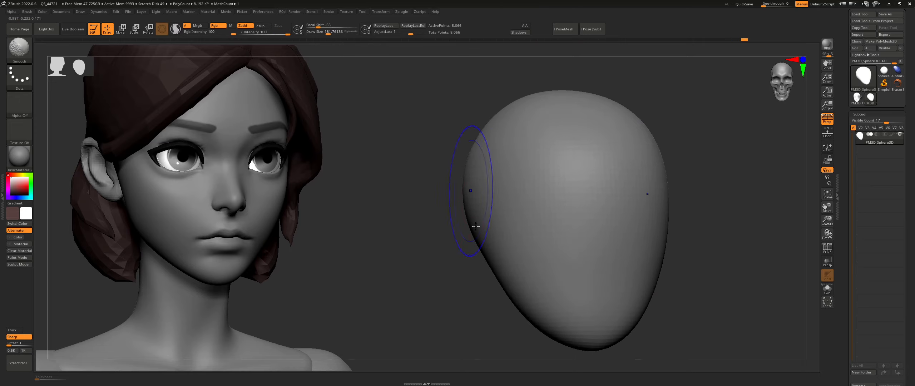
key("shift")
Smooth the front of the face, the temple and the rounded back of the skull.
right_click_drag(593, 231, 579, 225, "alt")
left_click_drag(600, 217, 607, 214, "shift")
right_click_drag(660, 244, 631, 214, "ctrl")
right_click_drag(631, 215, 568, 228, "alt")
mouse_move(555, 144)
right_mouse_down()
mouse_move(529, 138)
mouse_move(543, 141)
right_mouse_up()
key("shift")
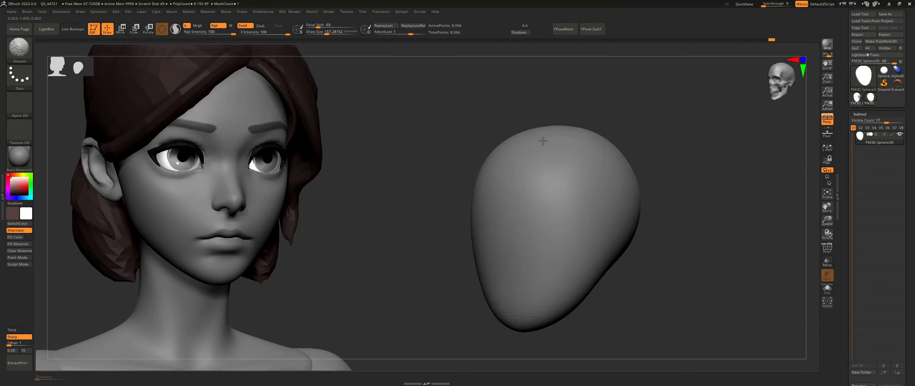
left_click_drag(574, 206, 587, 177, "shift")
left_click_drag(650, 236, 644, 177, "shift")
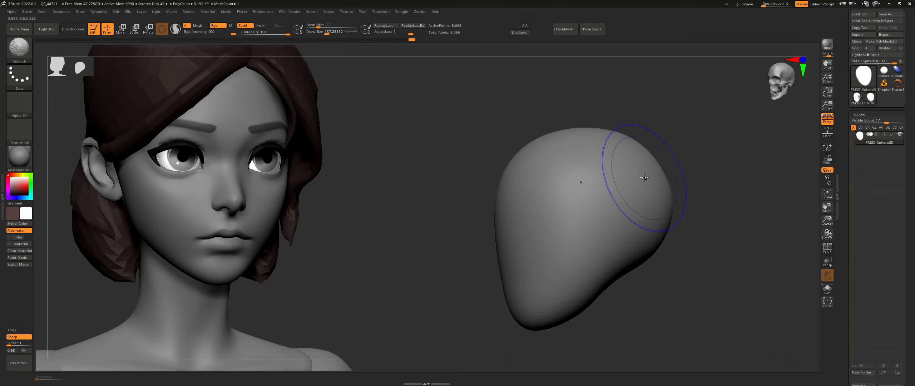
right_click_drag(649, 247, 646, 240, "shift")
Carve a symmetrical horizontal eye line below the forehead with a resized DamStandard brush.
right_click_drag(576, 204, 546, 219, "ctrl")
key("s")
left_click_drag(547, 219, 539, 218)
key("b")
key("d")
key("s")
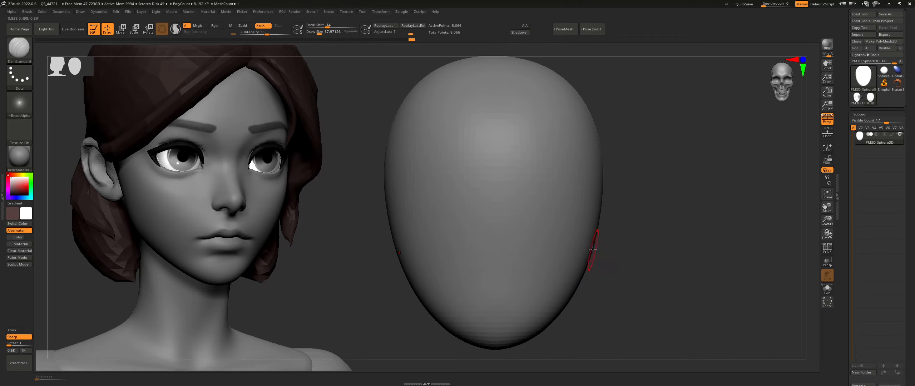
right_click_drag(595, 246, 514, 207)
key("s")
left_click_drag(504, 204, 509, 204)
right_click_drag(549, 204, 525, 201, "alt")
key("s")
left_click_drag(530, 198, 533, 198)
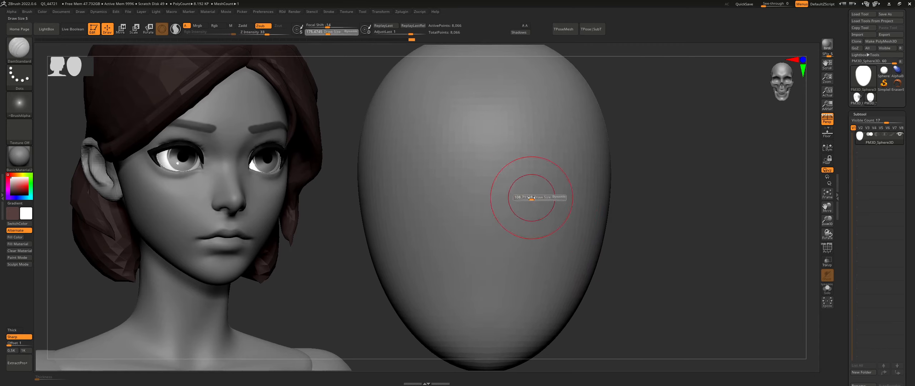
right_click_drag(568, 195, 572, 196, "alt")
left_click_drag(582, 198, 511, 204)
key("s")
right_click_drag(536, 216, 543, 191, "alt")
left_click_drag(526, 211, 527, 236)
key("ctrl+z")
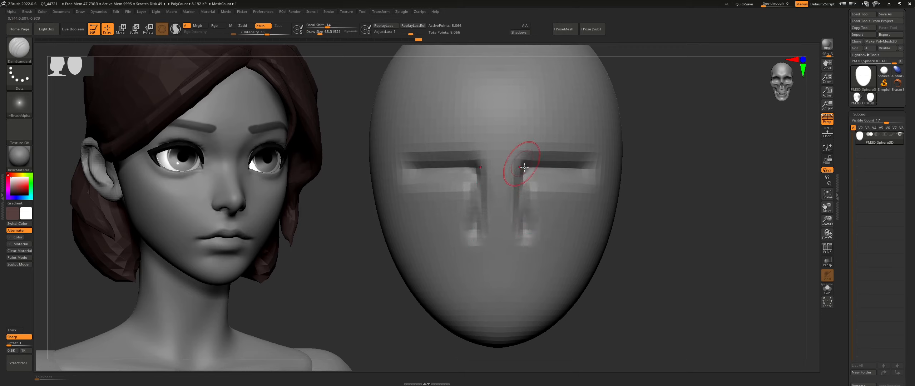
key("ctrl+z")
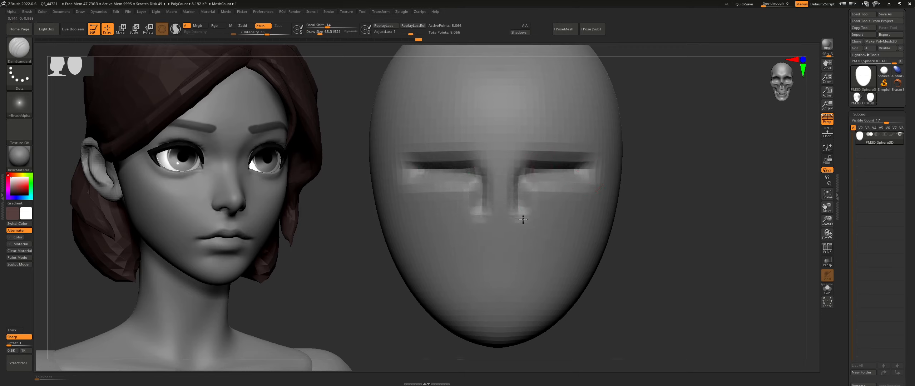
left_click_drag(523, 220, 529, 252)
key("ctrl+z")
left_click_drag(527, 176, 532, 252)
key("ctrl+z")
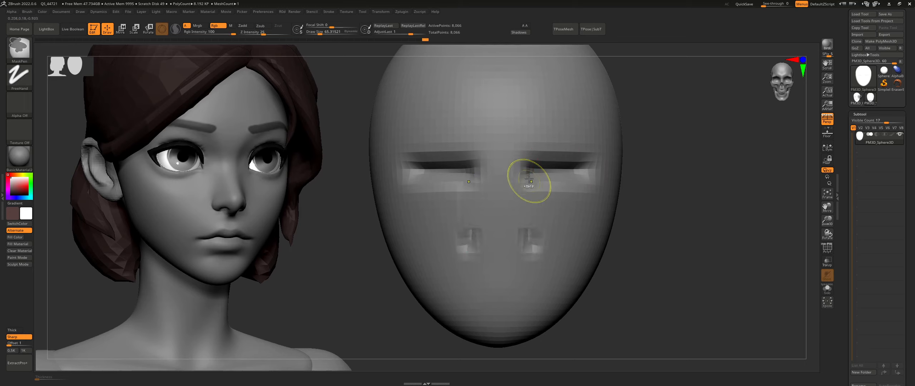
left_click_drag(530, 196, 531, 225)
key("ctrl+z")
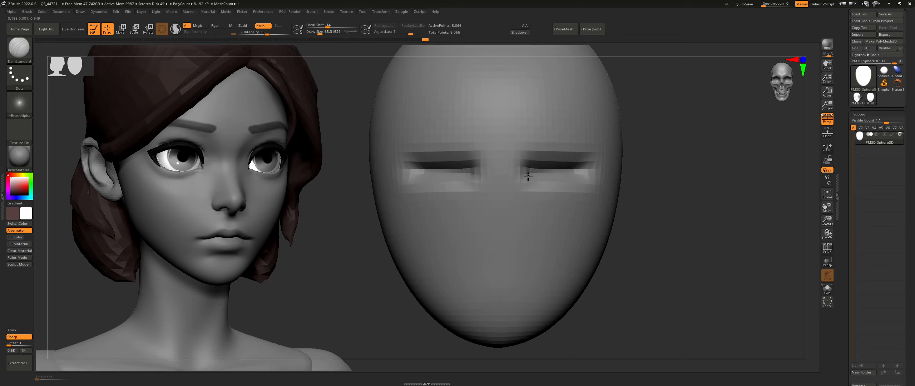
Carve vertical grooves down both sides of the nose and cut in its underside with the DamStandard brush.
left_click_drag(526, 172, 531, 227)
left_click_drag(524, 170, 529, 243)
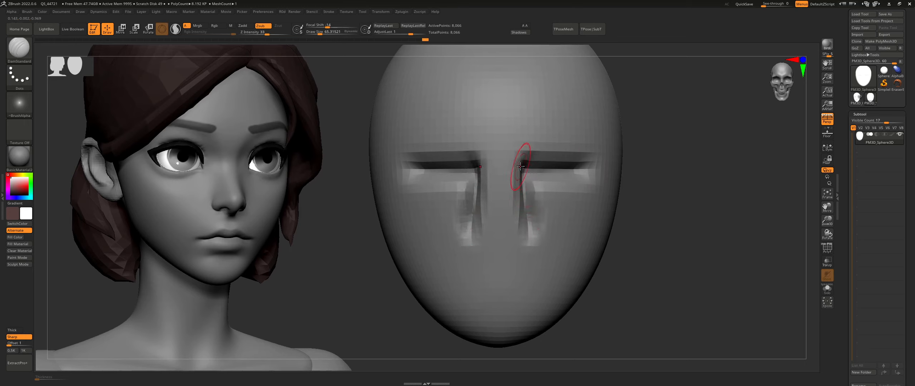
key("ctrl+z")
left_click_drag(524, 169, 528, 246)
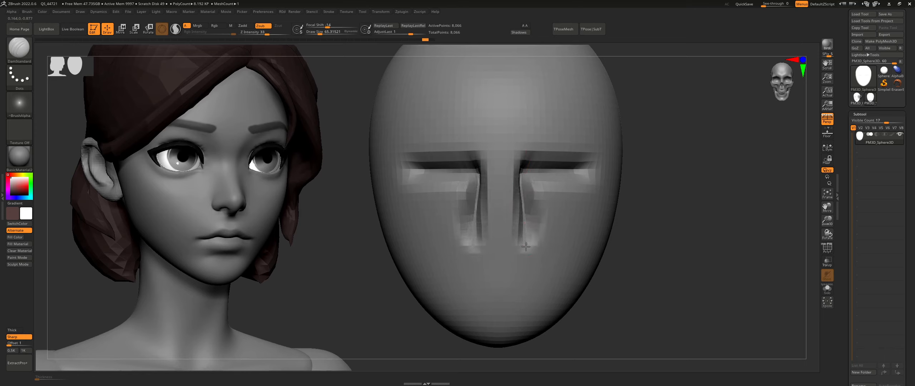
right_click_drag(560, 246, 604, 245)
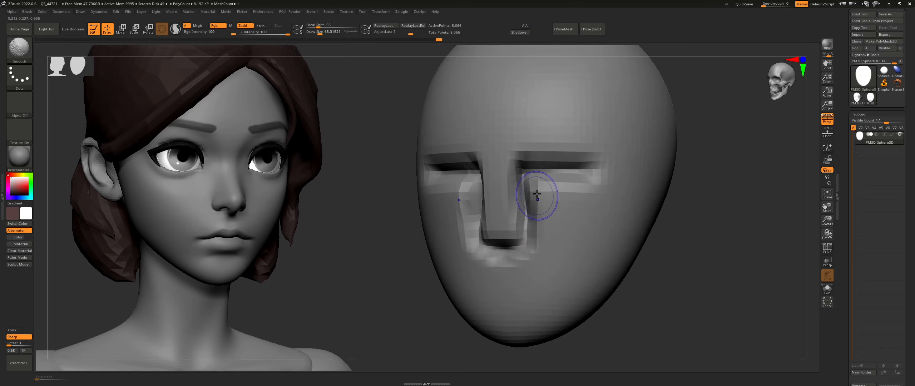
Smooth the cheeks beside the nose and the area below it, keeping the nose block crisp.
left_click_drag(539, 199, 540, 191, "shift")
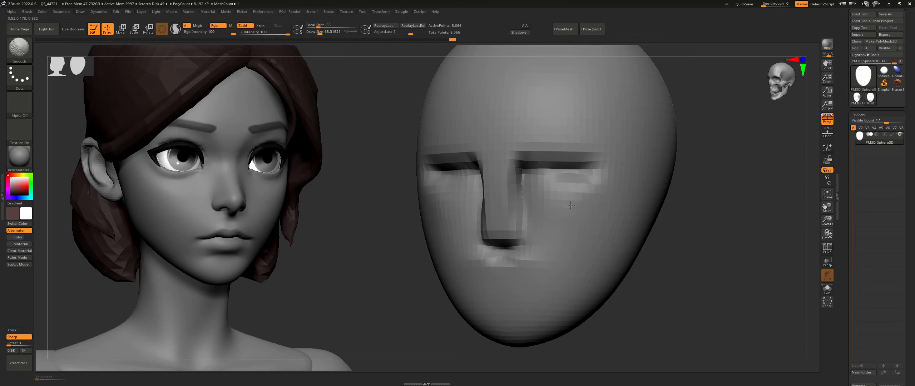
left_click_drag(547, 259, 465, 266, "shift")
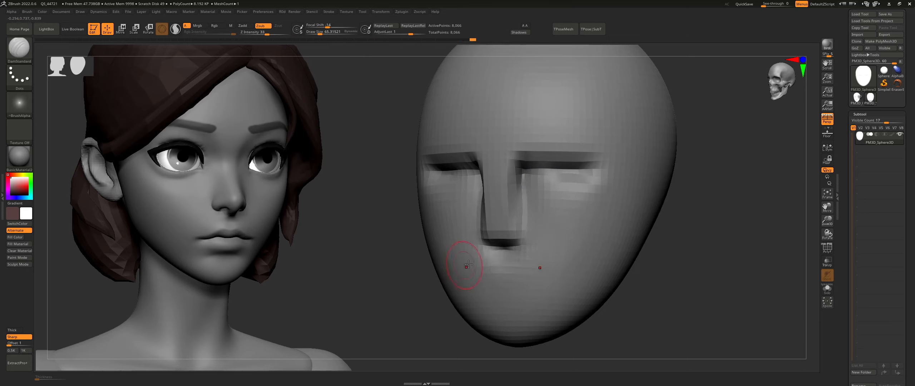
right_click_drag(466, 266, 473, 225, "shift")
mouse_move(455, 191)
left_mouse_down("shift")
mouse_move(450, 205)
mouse_move(434, 196)
mouse_move(417, 208)
mouse_move(442, 213)
left_mouse_up("shift")
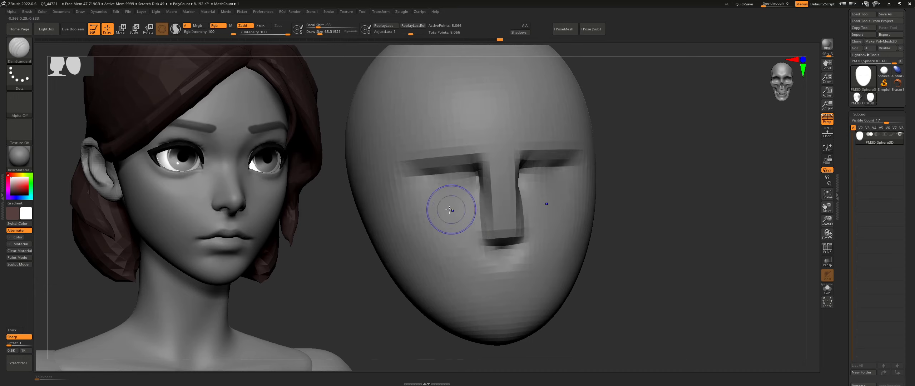
Smooth the eye areas under the brow ridge and the outer cheeks from several angles.
mouse_move(439, 212)
right_mouse_down()
mouse_move(564, 160)
mouse_move(540, 175)
right_mouse_up()
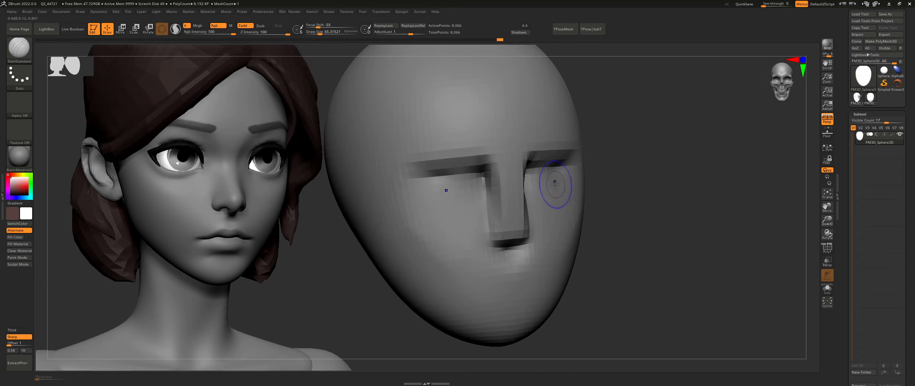
left_click_drag(556, 182, 551, 190, "shift")
right_click_drag(551, 190, 532, 186)
left_click_drag(589, 183, 578, 187, "shift")
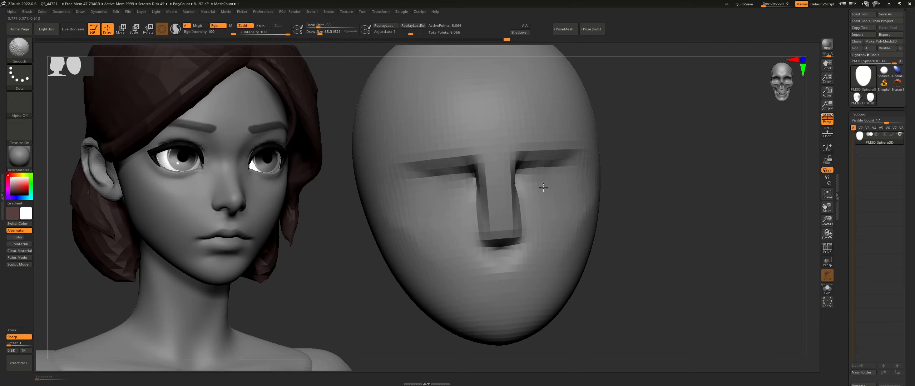
right_click_drag(572, 235, 550, 223)
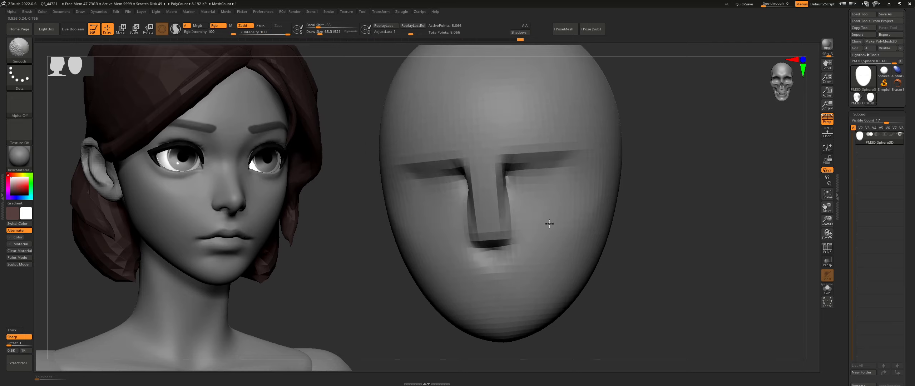
Smooth the mouth area below the nose across both sides of the face.
mouse_move(539, 254)
left_mouse_down("shift")
mouse_move(559, 257)
mouse_move(457, 275)
left_mouse_up("shift")
right_click_drag(457, 274, 536, 273)
left_click_drag(536, 273, 473, 278, "shift")
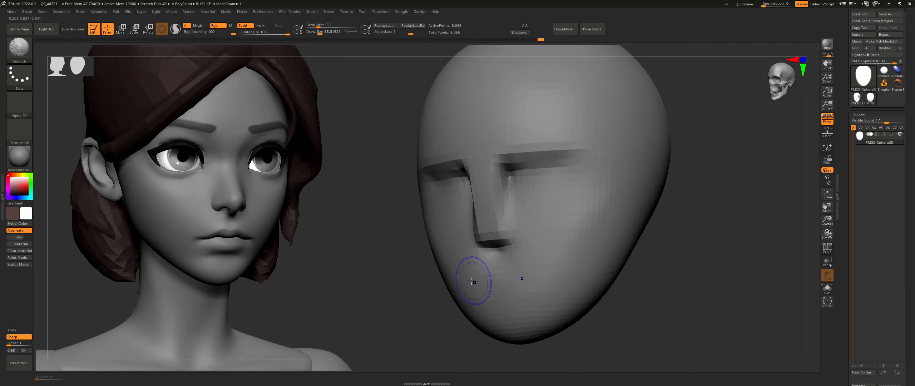
mouse_move(474, 278)
right_mouse_down()
mouse_move(543, 223)
mouse_move(520, 207)
mouse_move(522, 243)
right_mouse_up()
Mask the nose block and invert the mask so that only the nose stays editable.
right_click_drag(490, 220, 544, 216)
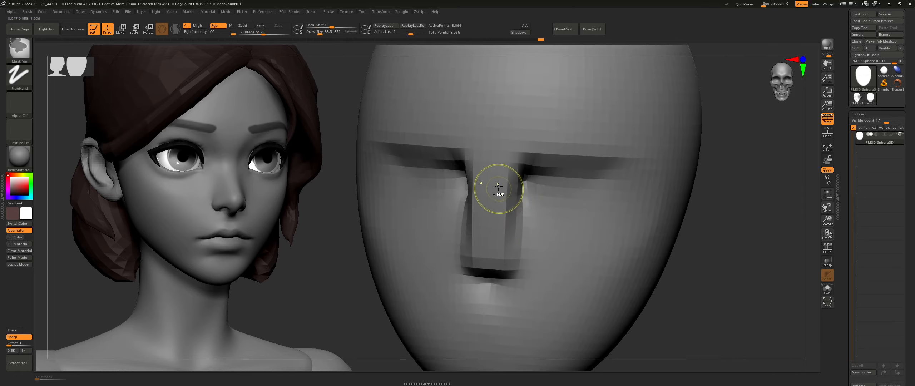
mouse_move(498, 186)
left_mouse_down("ctrl")
mouse_move(495, 247)
mouse_move(491, 165)
mouse_move(501, 240)
left_mouse_up("ctrl")
mouse_move(548, 227)
right_mouse_down("alt")
mouse_move(545, 189)
mouse_move(487, 197)
mouse_move(536, 208)
right_mouse_up("alt")
left_click(745, 239, "ctrl")
key("s")
left_click_drag(514, 195, 529, 195)
right_click_drag(545, 204, 536, 207)
left_click_drag(542, 241, 560, 248)
key("ctrl+z")
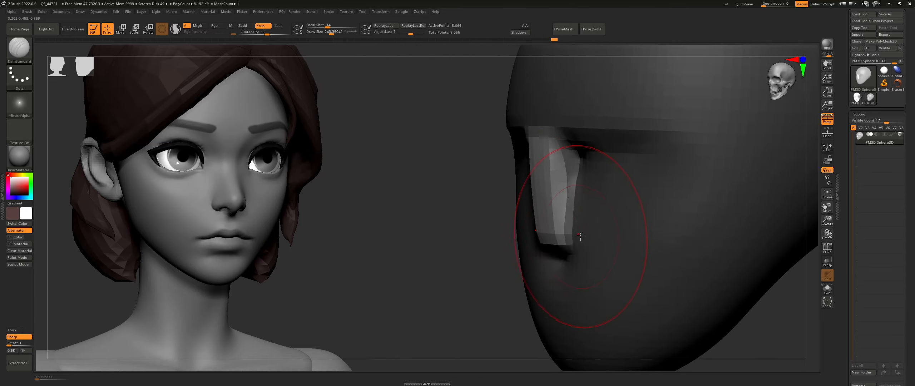
Pull the unmasked nose forward from the face with a large Move brush.
key("b")
key("m")
key("v")
right_click_drag(578, 231, 568, 234)
mouse_move(575, 241)
left_mouse_down()
mouse_move(537, 249)
mouse_move(543, 236)
left_mouse_up()
key("s")
key("ctrl+z")
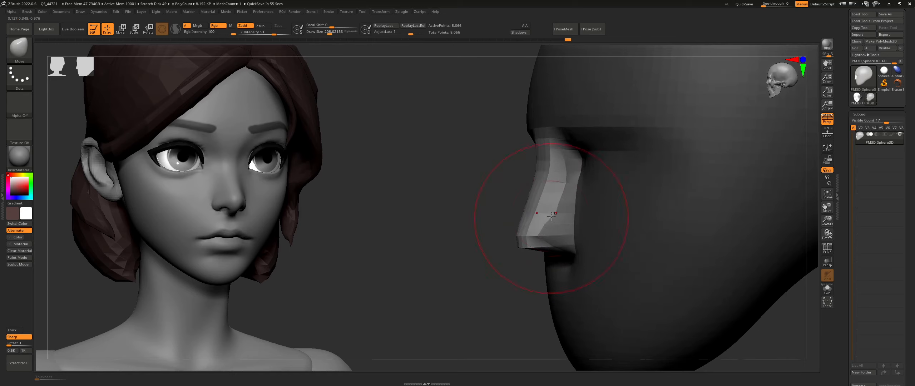
Shape the nose profile in side view by pulling its tip forward and down with a smaller Move brush.
right_click_drag(565, 181, 512, 170)
key("bracketleft")
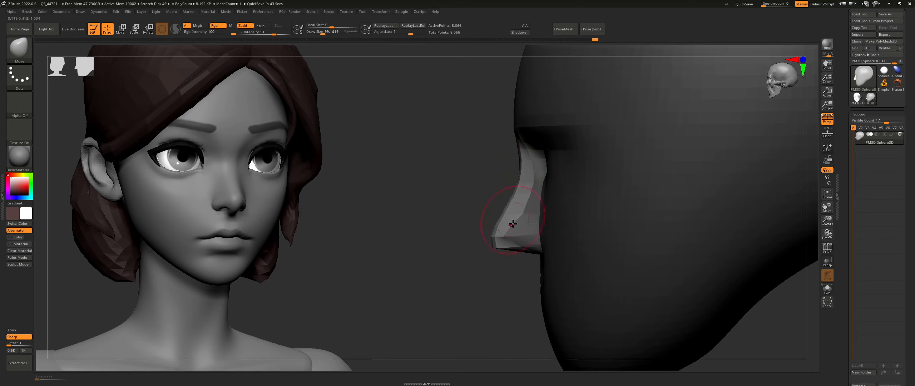
key("s")
left_click_drag(512, 224, 491, 243)
left_click_drag(498, 245, 499, 225)
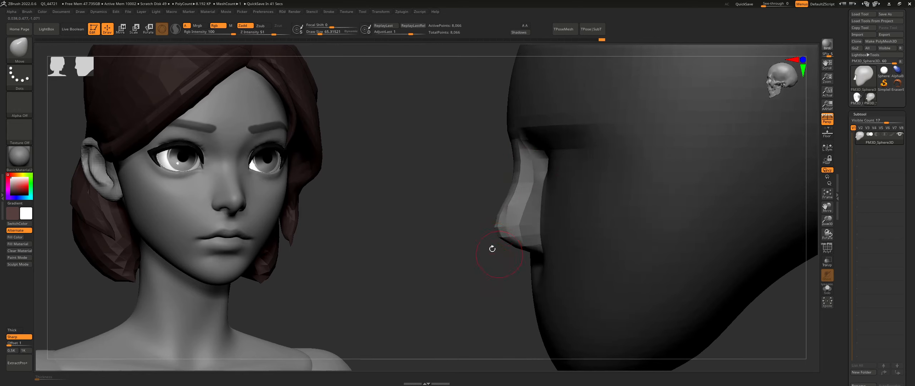
key("ctrl+z")
Lower the Z Intensity of the Smooth and Move brushes.
left_click_drag(285, 35, 265, 35)
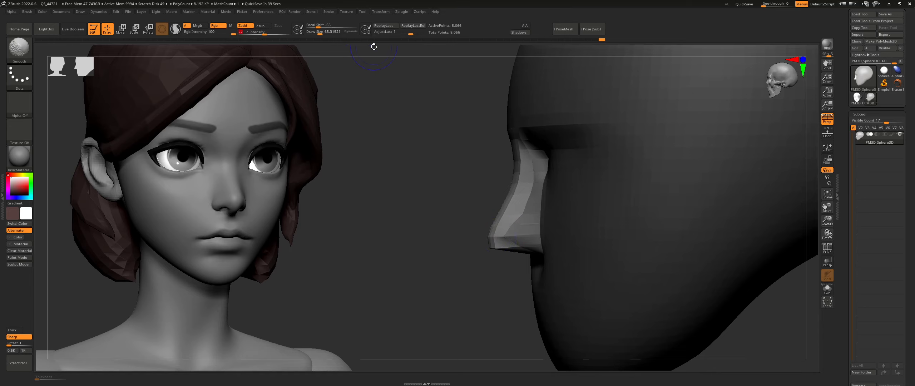
mouse_move(469, 173)
left_mouse_down("alt")
mouse_move(433, 131)
mouse_move(468, 196)
left_mouse_up("alt")
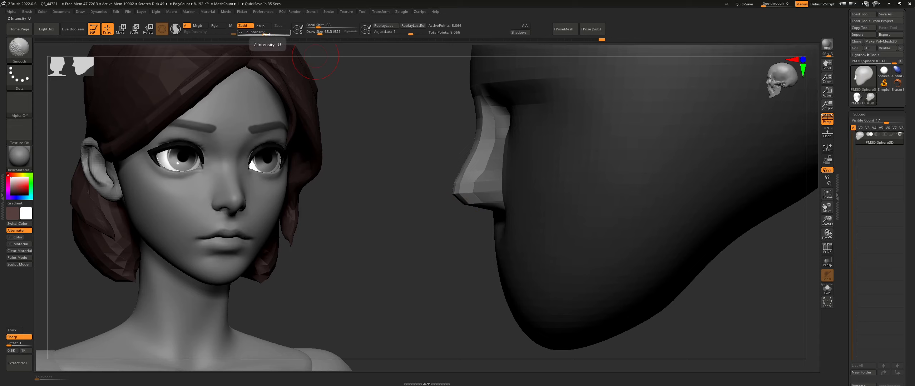
left_click_drag(270, 32, 258, 33)
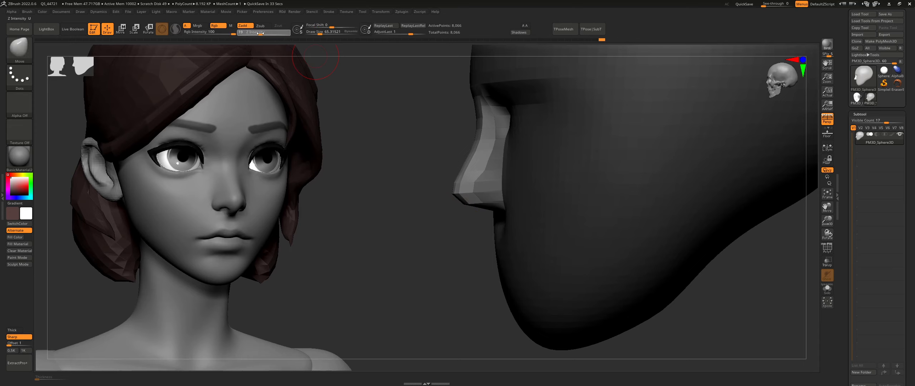
Smooth the hard planes along the nose bridge and sides, then clear the mask from the head.
left_click(218, 26)
left_click_drag(461, 157, 447, 143, "alt")
key("s")
right_click_drag(466, 116, 481, 123)
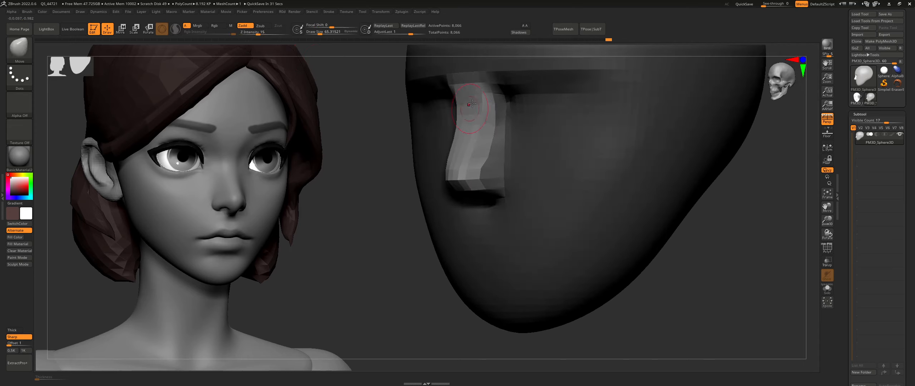
left_click_drag(474, 107, 474, 131, "shift")
right_click_drag(473, 133, 488, 129)
mouse_move(480, 102)
left_mouse_down("shift")
mouse_move(468, 169)
mouse_move(477, 103)
mouse_move(477, 157)
left_mouse_up("shift")
mouse_move(473, 197)
right_mouse_down()
mouse_move(449, 164)
mouse_move(464, 177)
mouse_move(451, 200)
right_mouse_up()
left_click(418, 182, "ctrl")
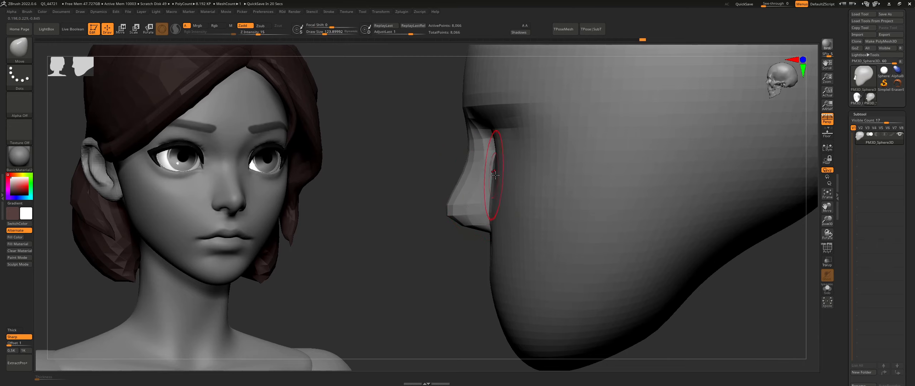
Blend the sides of the nose into the cheeks with the Move and Smooth brushes.
left_click_drag(495, 175, 497, 173)
right_click_drag(497, 174, 513, 164)
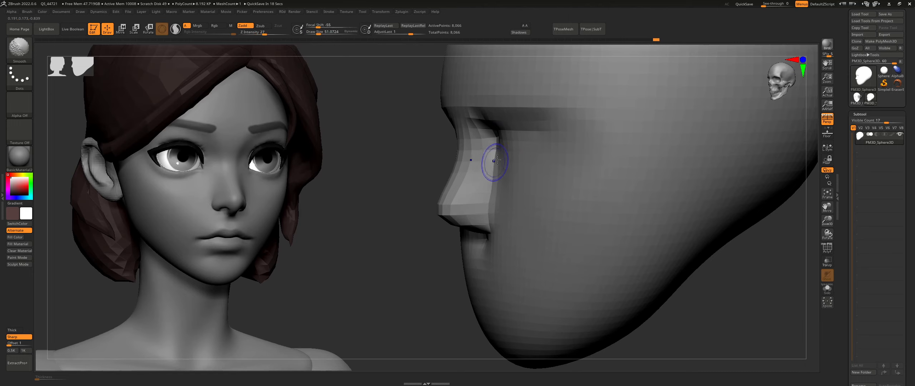
key("s")
mouse_move(497, 160)
right_mouse_down()
mouse_move(519, 150)
mouse_move(506, 153)
right_mouse_up()
key("shift")
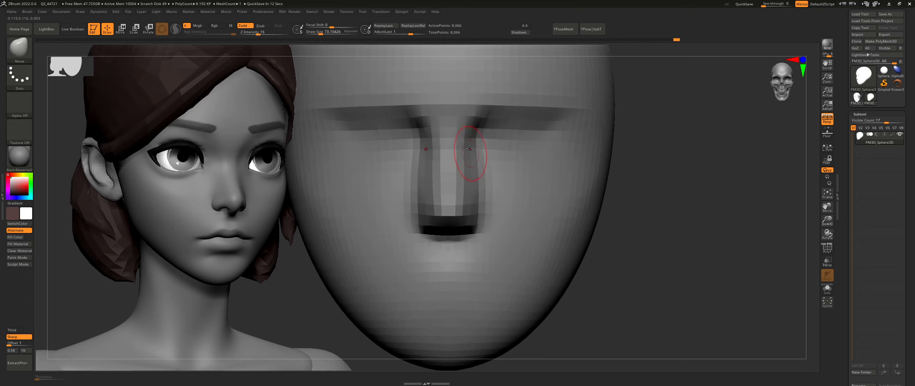
right_click_drag(464, 151, 460, 163)
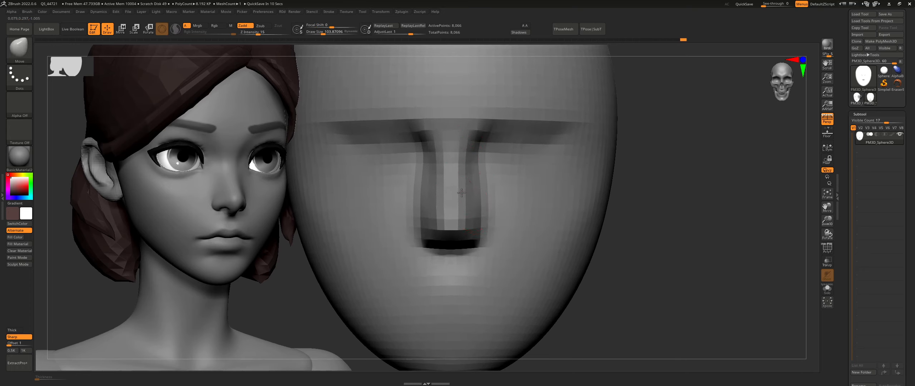
mouse_move(468, 162)
right_mouse_down()
mouse_move(471, 178)
mouse_move(451, 178)
mouse_move(458, 165)
mouse_move(458, 178)
right_mouse_up()
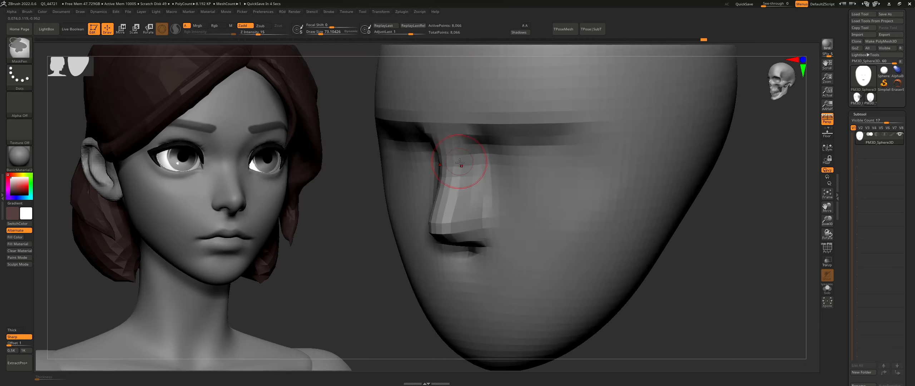
Reshape the nose sides and nostril area from angled views with a smaller Move brush.
right_click_drag(459, 208, 481, 213)
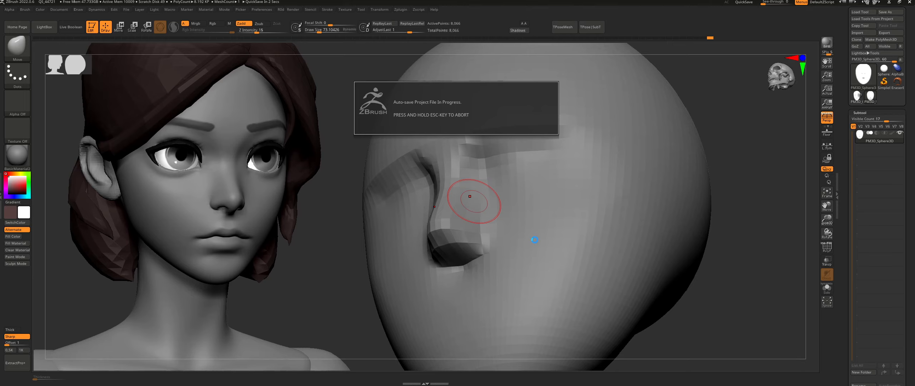
right_click_drag(505, 240, 500, 195)
key("s")
left_click_drag(460, 221, 464, 221)
right_click_drag(464, 221, 481, 224)
key("s")
left_click_drag(486, 225, 485, 231)
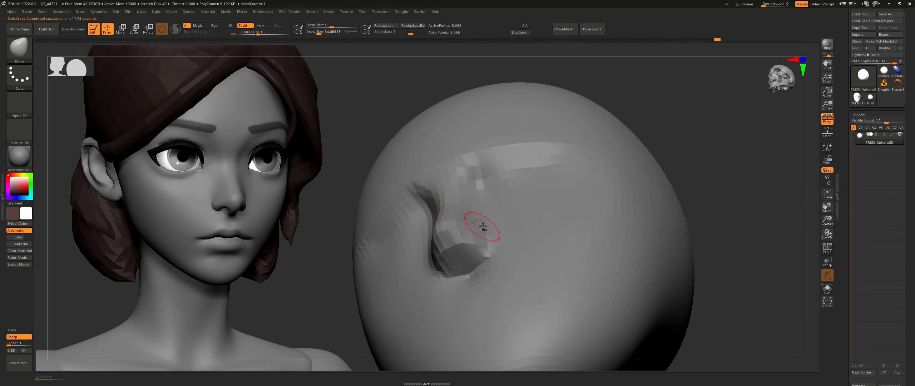
right_click_drag(493, 235, 484, 231)
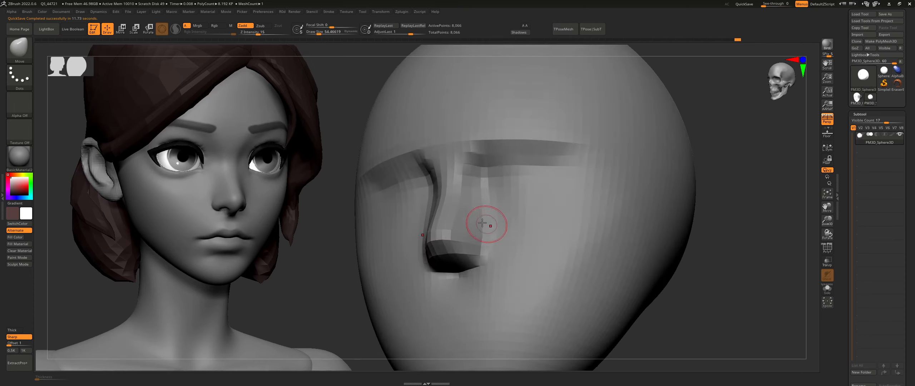
mouse_move(483, 254)
right_mouse_down()
mouse_move(496, 261)
mouse_move(483, 225)
mouse_move(475, 267)
right_mouse_up()
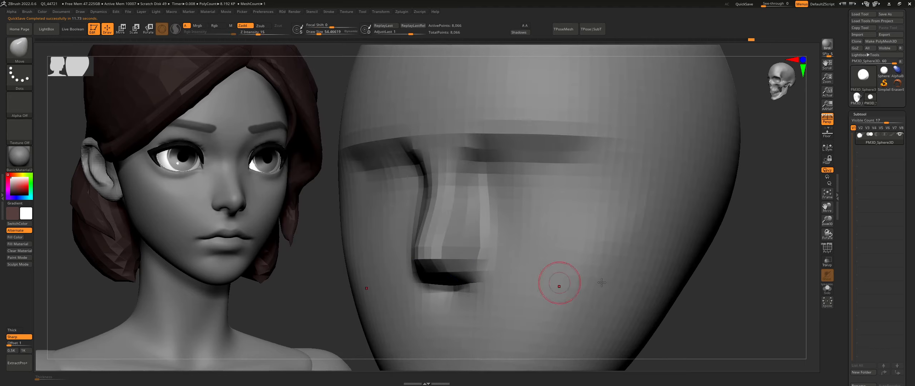
Smooth the inner brow corners and adjust the brow line above the nose with a Move brush.
right_click_drag(560, 284, 510, 214, "ctrl")
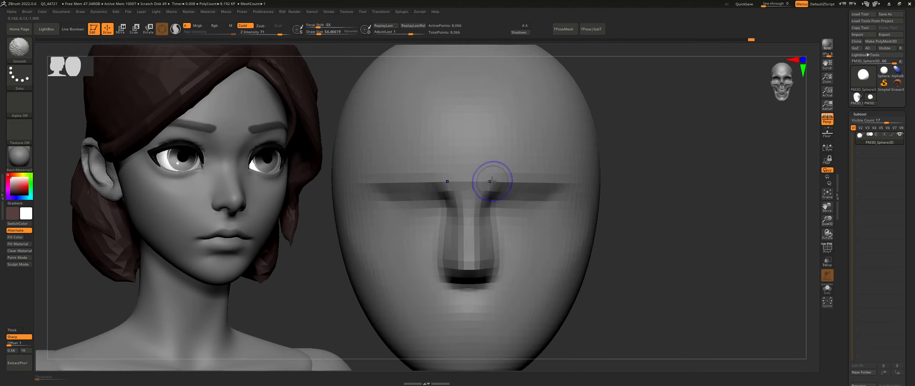
left_click_drag(492, 181, 490, 192, "shift")
right_click_drag(500, 193, 494, 195)
key("s")
mouse_move(514, 194)
left_mouse_down()
mouse_move(528, 169)
mouse_move(491, 179)
left_mouse_up()
right_click_drag(491, 178, 507, 179)
key("s")
left_click_drag(441, 167, 437, 167)
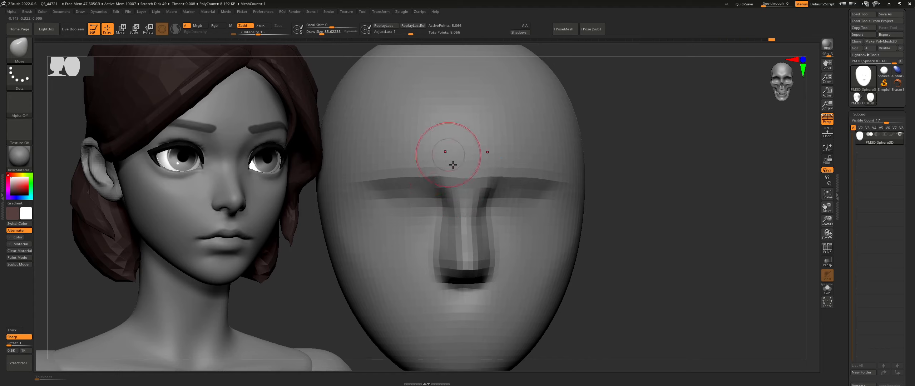
mouse_move(426, 178)
left_mouse_down()
mouse_move(393, 181)
mouse_move(390, 164)
left_mouse_up()
left_click_drag(457, 174, 466, 167)
right_click_drag(500, 167, 480, 165)
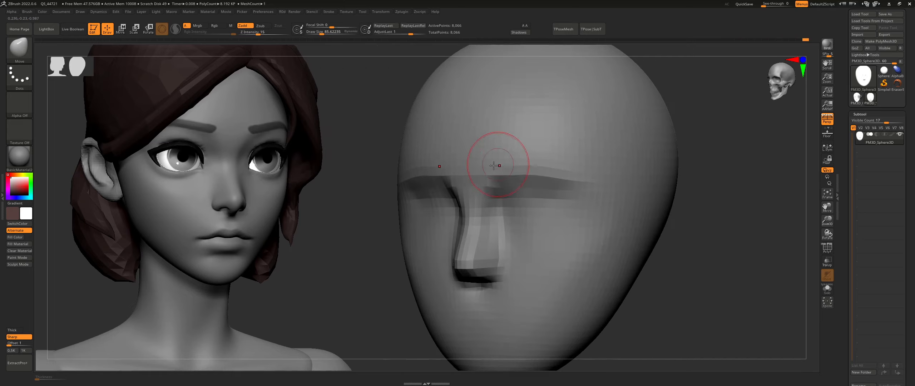
Raise the brow ridge into a soft arch and adjust its outer end with a larger Move brush.
key("bracketright")
key("bracketright")
left_click_drag(521, 157, 523, 151)
key("bracketleft")
key("bracketleft")
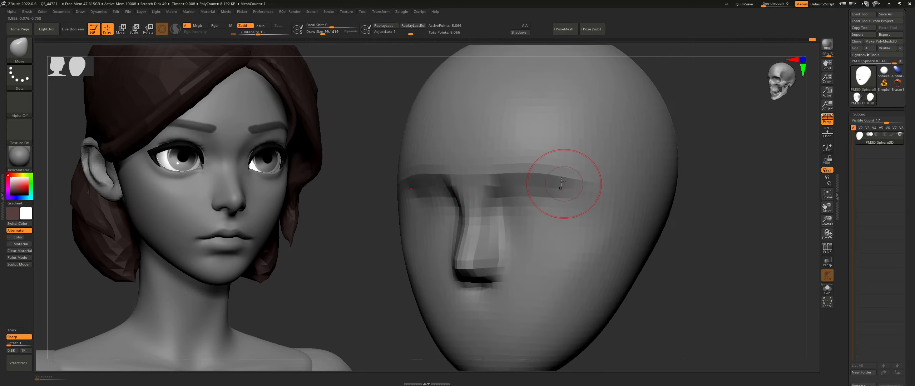
left_click_drag(565, 183, 558, 181)
mouse_move(514, 170)
right_mouse_down("shift")
mouse_move(493, 156)
mouse_move(495, 104)
mouse_move(507, 210)
right_mouse_up("shift")
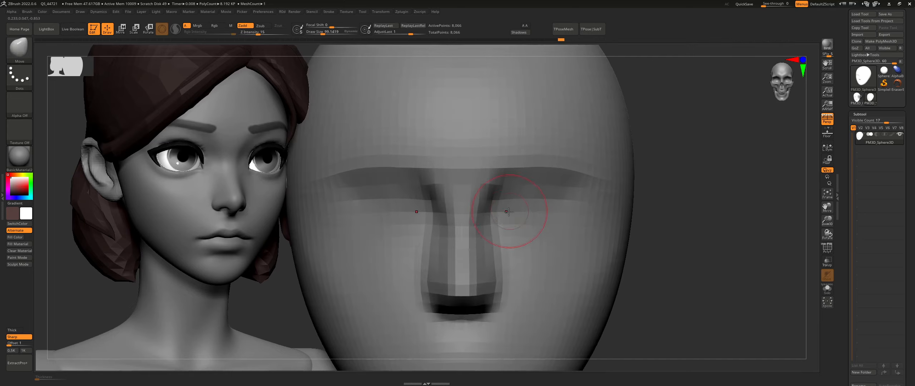
key("bracketleft")
key("bracketleft")
Refine the brow and nose bridge profile in side view, resizing the Move brush to fit.
right_click_drag(602, 244, 568, 196, "ctrl")
right_click_drag(625, 202, 610, 200)
key("s")
left_click_drag(561, 201, 548, 201)
mouse_move(554, 194)
right_mouse_down("shift")
mouse_move(521, 190)
mouse_move(537, 204)
right_mouse_up("shift")
key("s")
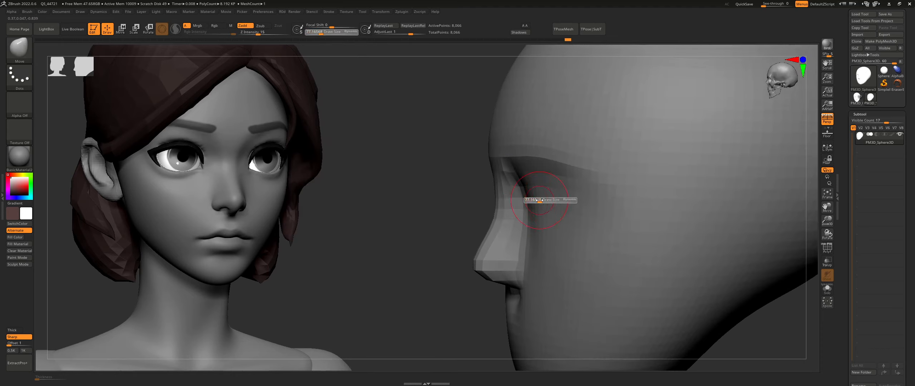
left_click_drag(536, 204, 539, 203)
right_click_drag(516, 203, 503, 192)
key("s")
left_click_drag(502, 190, 508, 208)
key("s")
key("s")
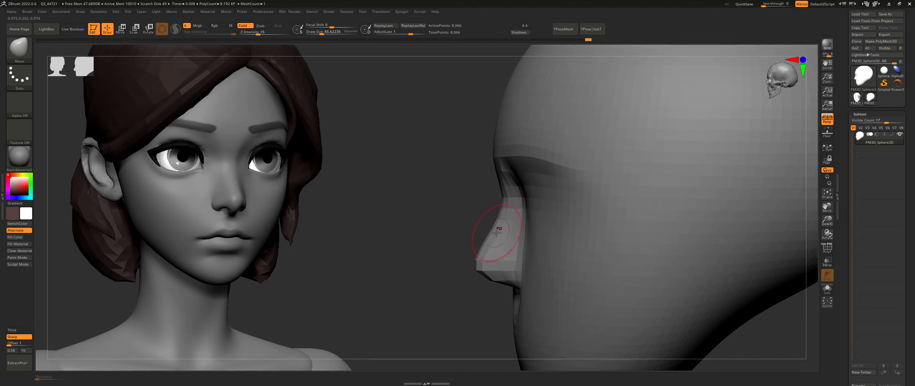
Adjust the underside of the nose from below with a resized Move brush.
right_click_drag(561, 240, 452, 201, "ctrl")
mouse_move(432, 232)
right_mouse_down("ctrl")
mouse_move(438, 241)
mouse_move(481, 237)
mouse_move(483, 211)
right_mouse_up("ctrl")
right_click_drag(482, 210, 509, 246, "ctrl")
right_click_drag(510, 247, 490, 241)
key("s")
left_click_drag(490, 241, 480, 232)
key("s")
mouse_move(479, 231)
right_mouse_down()
mouse_move(467, 200)
mouse_move(473, 223)
mouse_move(479, 219)
right_mouse_up()
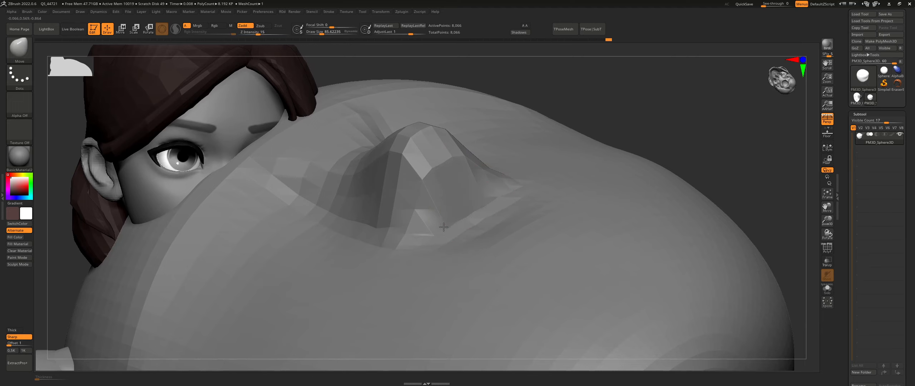
Smooth the transition between the nose base and the surrounding face from below.
right_click_drag(444, 227, 487, 240)
key("shift")
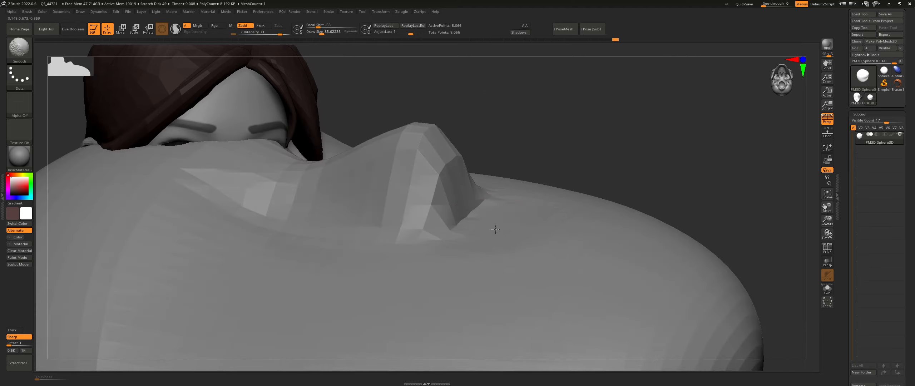
left_click_drag(495, 229, 480, 231, "shift")
right_click_drag(525, 251, 495, 213)
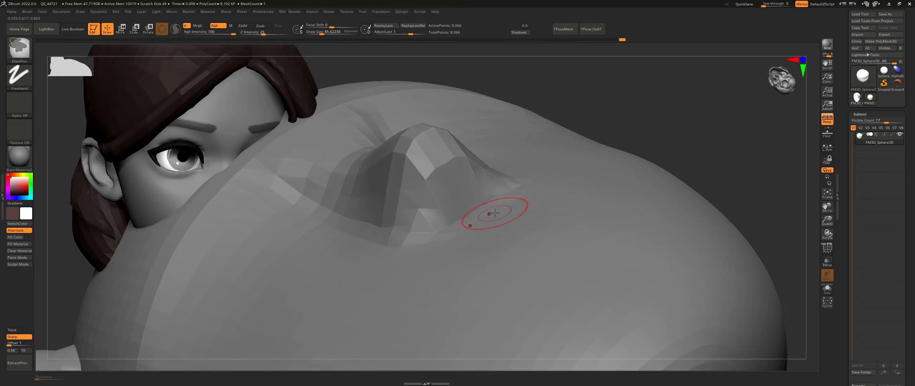
left_click_drag(496, 212, 453, 235, "shift")
right_click_drag(454, 234, 494, 206)
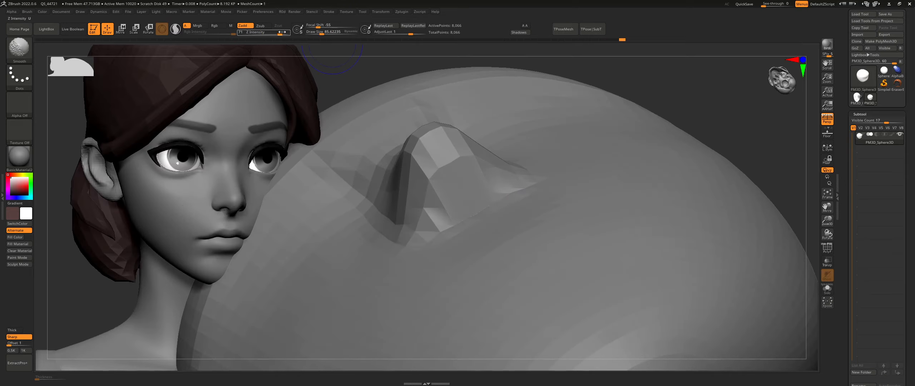
Soften the nostril side and pull the nose's outer lower corner inward with the Move brush.
right_click_drag(499, 166, 475, 175)
left_click_drag(524, 195, 472, 226, "shift")
mouse_move(508, 215)
right_mouse_down()
mouse_move(461, 205)
mouse_move(481, 239)
right_mouse_up()
left_click_drag(500, 190, 476, 190)
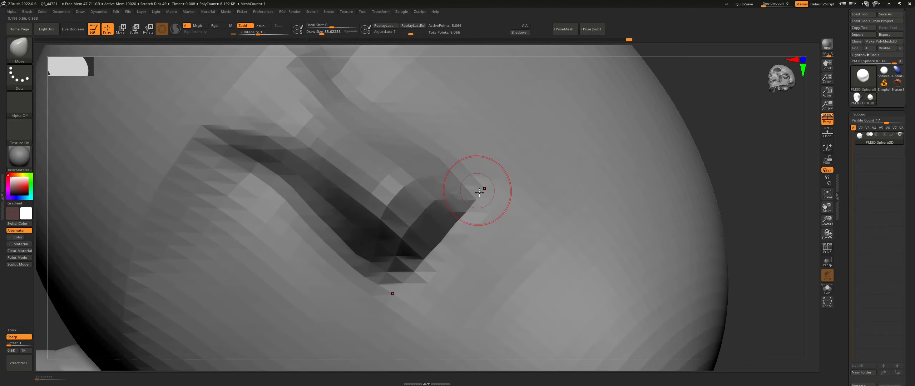
mouse_move(473, 189)
right_mouse_down("ctrl")
mouse_move(475, 134)
mouse_move(501, 157)
right_mouse_up("ctrl")
right_click_drag(500, 157, 501, 186, "ctrl")
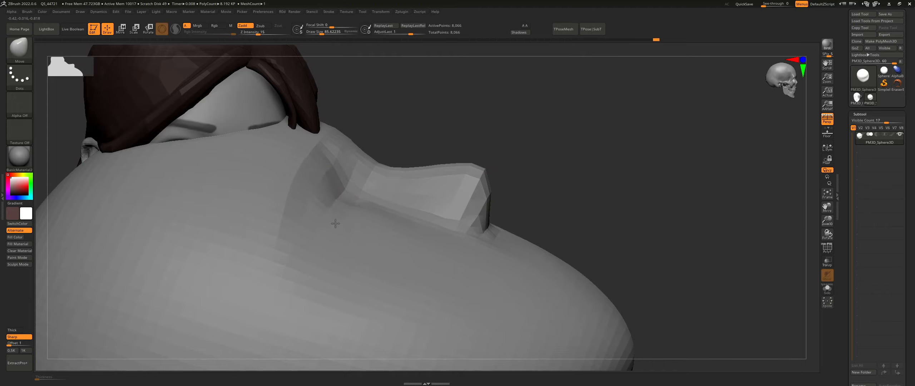
right_click_drag(324, 226, 351, 210)
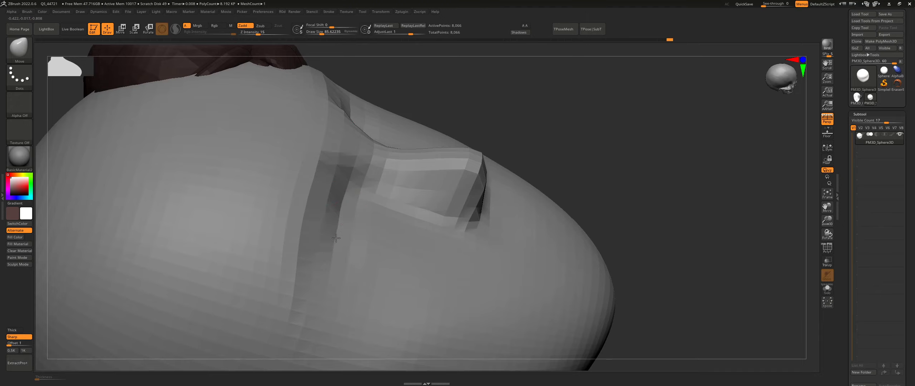
right_click_drag(449, 166, 465, 226, "ctrl")
right_click_drag(465, 226, 465, 236, "ctrl")
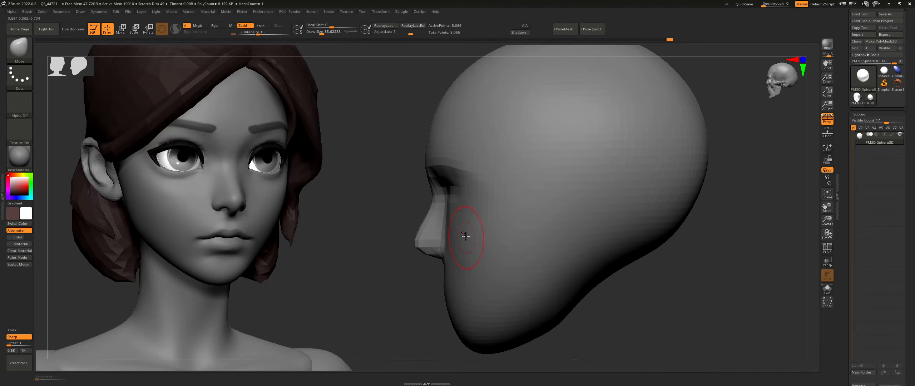
Push the back of the skull inward in side view with a very large Move brush.
key("s")
left_click_drag(466, 235, 477, 236)
mouse_move(668, 217)
right_mouse_down("alt")
mouse_move(653, 195)
mouse_move(655, 175)
mouse_move(613, 203)
right_mouse_up("alt")
right_click_drag(613, 203, 622, 200, "ctrl")
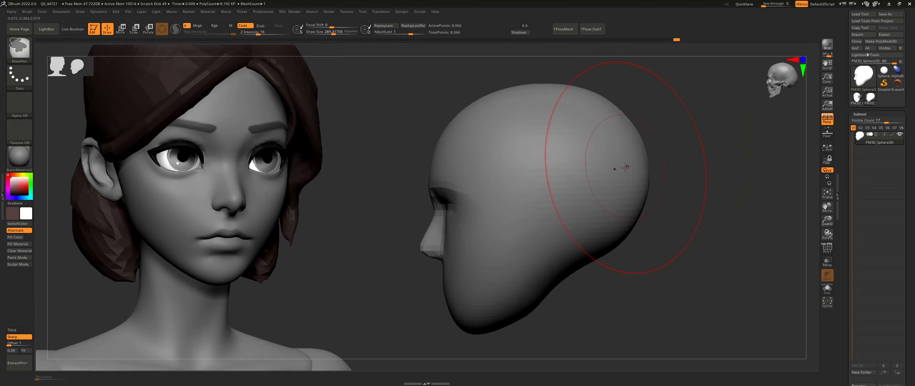
key("s")
mouse_move(626, 169)
left_mouse_down()
mouse_move(642, 172)
mouse_move(604, 172)
left_mouse_up()
key("s")
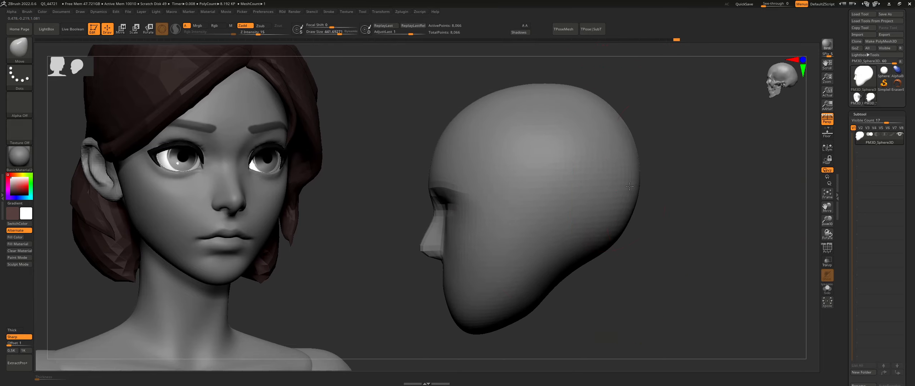
key("s")
left_click_drag(632, 193, 625, 193)
right_click_drag(489, 95, 498, 126, "alt")
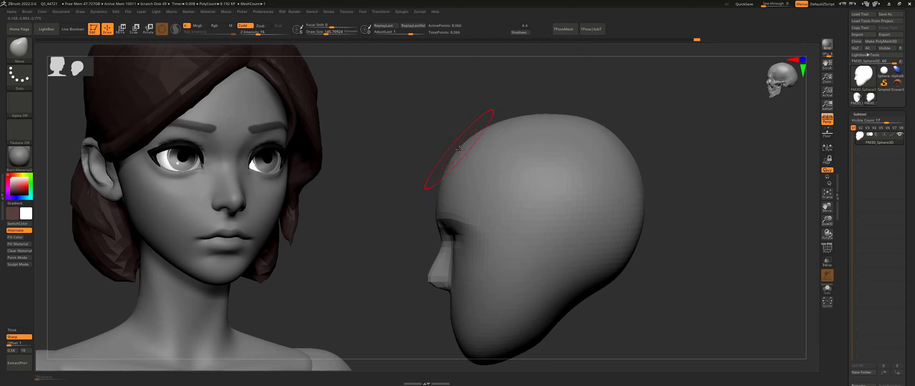
Reshape the chin and the underside of the jaw in side view with the Move brush, smoothing the lower contour.
key("shift")
mouse_move(633, 193)
right_mouse_down("ctrl")
mouse_move(582, 166)
mouse_move(563, 255)
mouse_move(545, 247)
right_mouse_up("ctrl")
key("]")
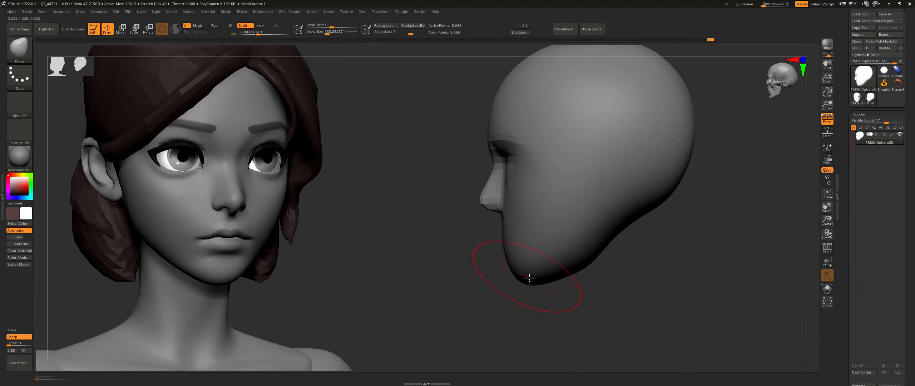
right_click_drag(520, 273, 569, 270)
mouse_move(536, 246)
right_mouse_down("ctrl")
mouse_move(539, 268)
mouse_move(507, 265)
right_mouse_up("ctrl")
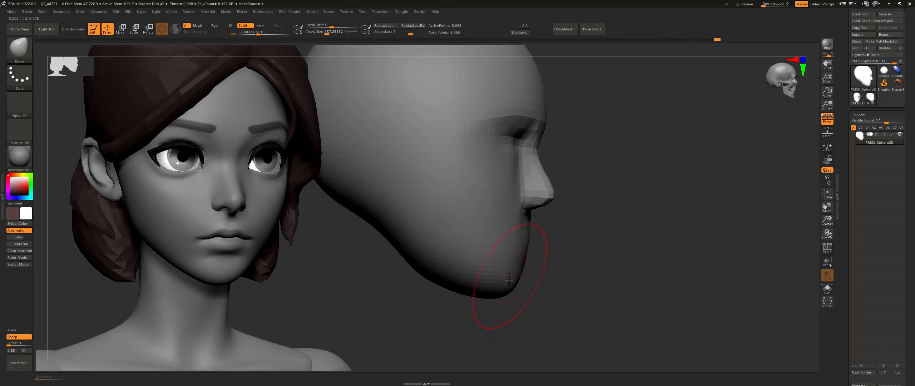
left_click_drag(437, 279, 431, 276)
right_click_drag(431, 277, 439, 279)
key("s")
left_click_drag(439, 280, 435, 280)
left_click_drag(396, 247, 394, 244)
mouse_move(425, 277)
left_mouse_down("shift")
mouse_move(400, 268)
mouse_move(411, 273)
left_mouse_up("shift")
Define the jawline and jaw angle from the side and three-quarter views with the Move brush.
right_click_drag(461, 273, 481, 272)
right_click_drag(481, 272, 505, 290, "alt")
key("s")
left_click_drag(422, 243, 428, 243)
left_click_drag(431, 276, 433, 267)
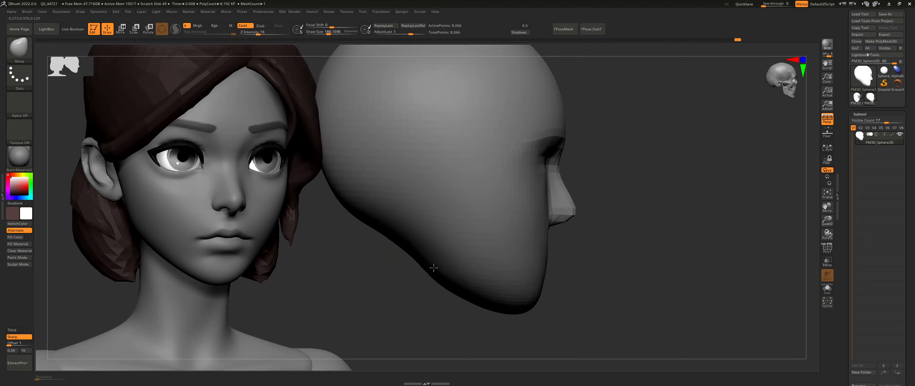
right_click_drag(455, 279, 457, 263)
key("s")
left_click_drag(456, 263, 454, 263)
left_click_drag(455, 263, 456, 263)
right_click_drag(498, 269, 486, 270)
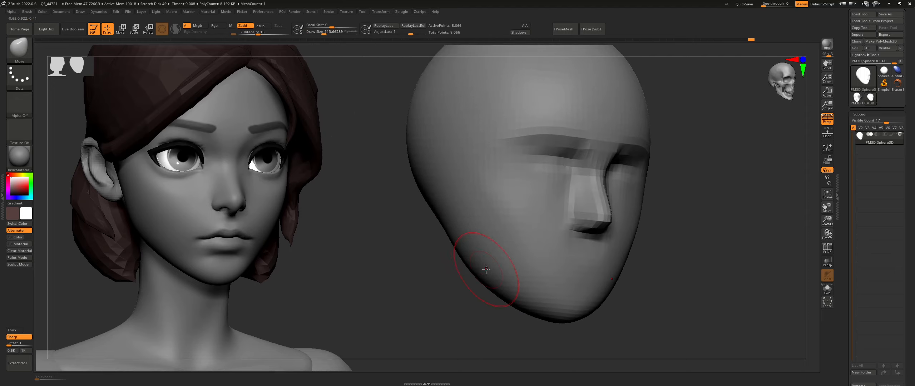
Refine the side contours of the cheeks and jaw in front view with a large Move brush.
right_click_drag(574, 283, 477, 281, "shift")
key("s")
left_click_drag(558, 258, 555, 258)
right_click_drag(537, 173, 523, 175)
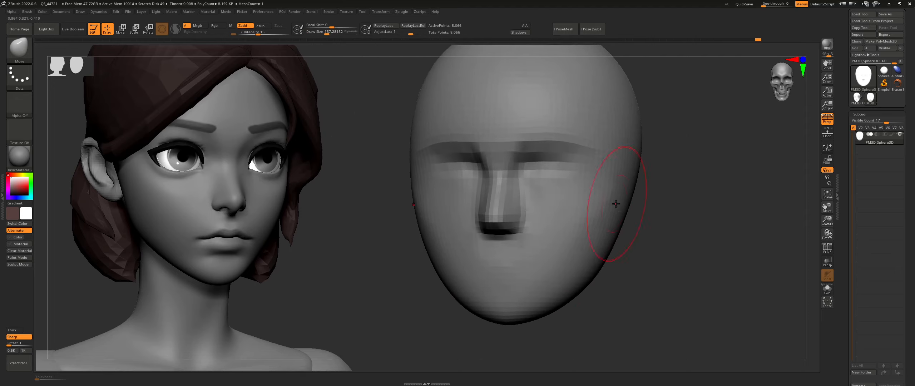
right_click_drag(660, 224, 629, 213, "ctrl")
right_click_drag(629, 213, 576, 222, "shift")
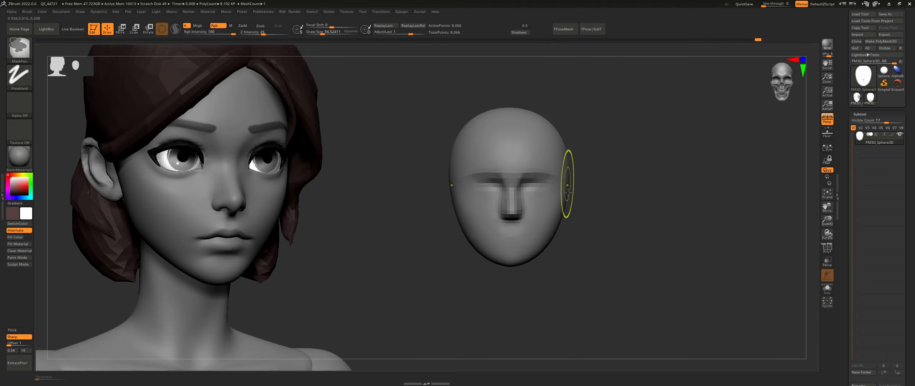
right_click_drag(567, 184, 502, 176, "ctrl")
right_click_drag(503, 175, 516, 188, "alt")
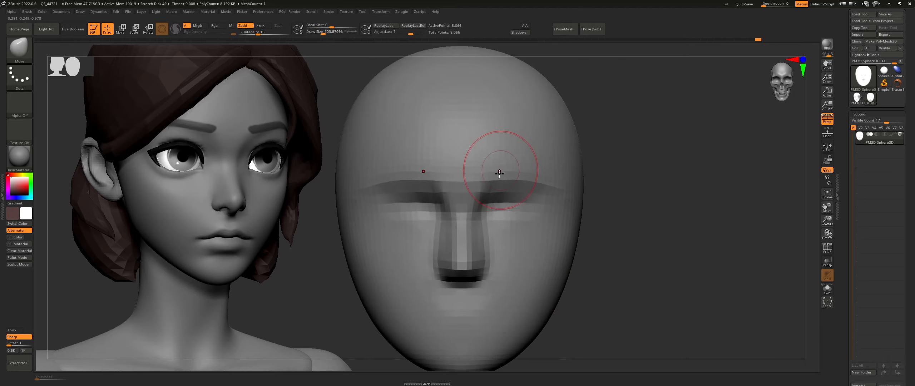
Remesh the head with DynaMesh, undoing a trial at resolution 32 and using resolution 56 instead.
mouse_move(490, 157)
right_mouse_down()
mouse_move(546, 204)
mouse_move(538, 207)
right_mouse_up()
left_click(860, 114)
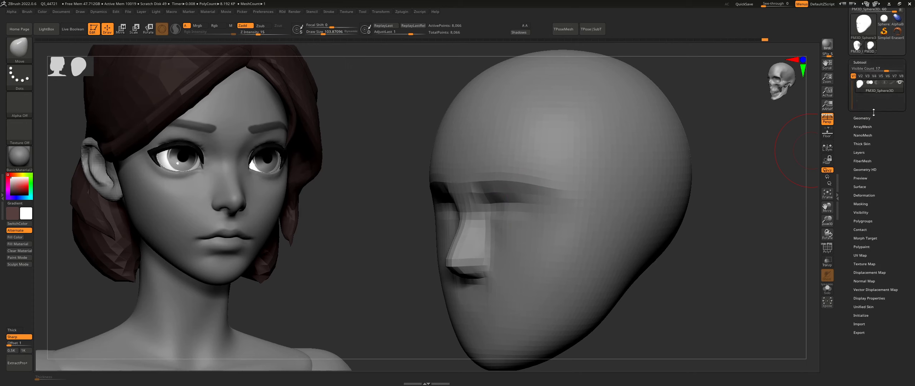
left_click(862, 122)
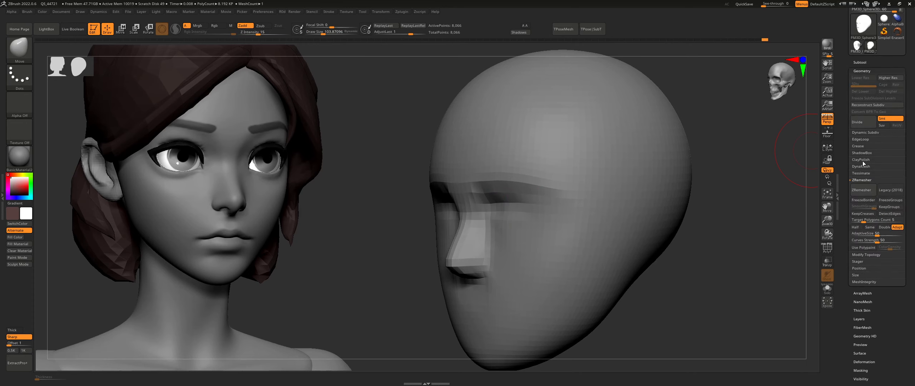
left_click(861, 166)
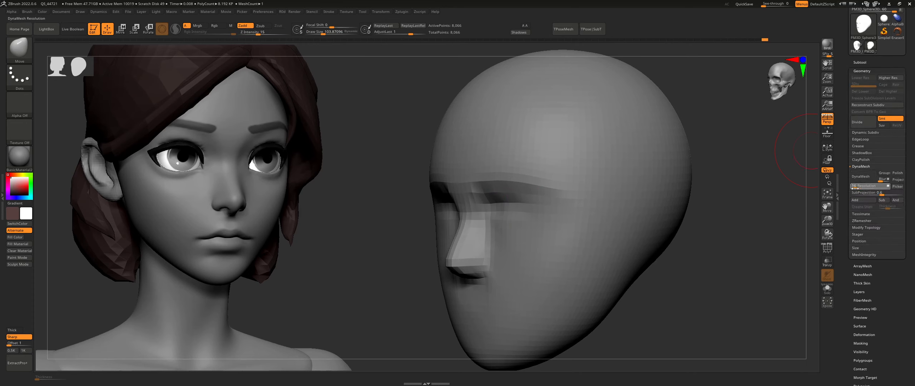
left_click(860, 176)
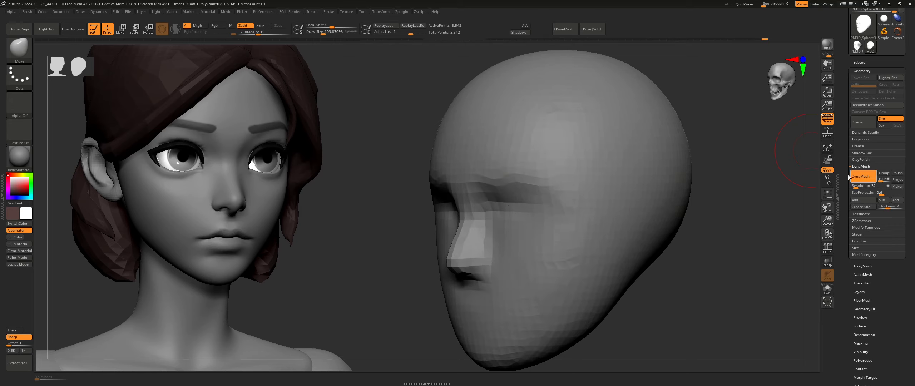
left_click_drag(411, 196, 578, 197)
key("ctrl+z")
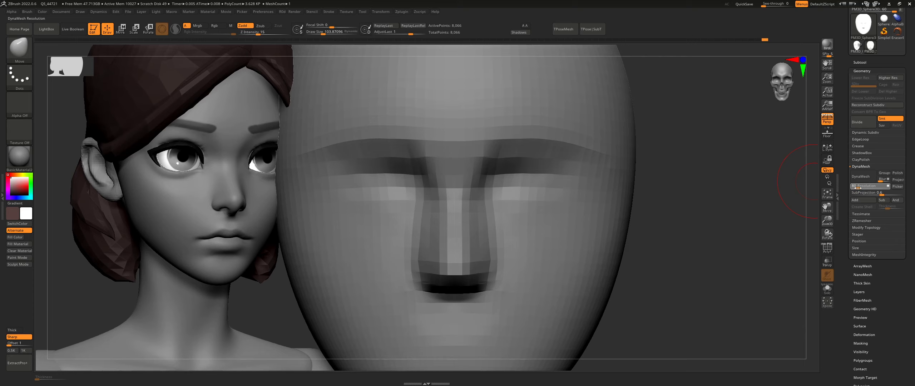
left_click(861, 176)
mouse_move(536, 228)
right_mouse_down("ctrl")
mouse_move(527, 188)
mouse_move(478, 147)
mouse_move(503, 156)
right_mouse_up("ctrl")
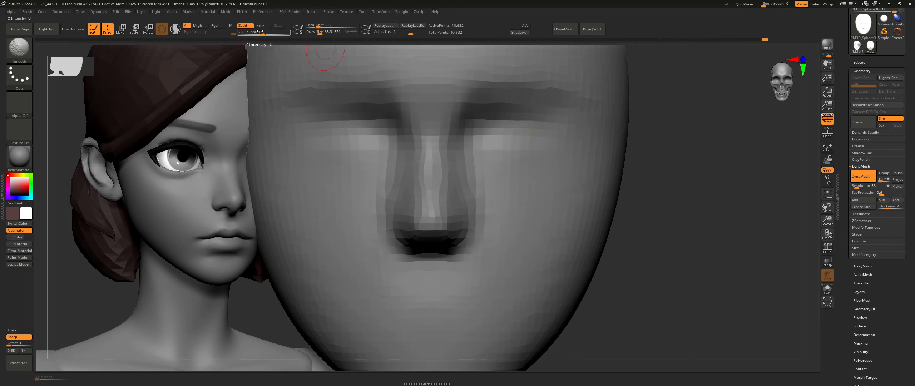
Set the Smooth brush intensity to 40 and smooth the cheek and mouth area beside the nose.
left_click_drag(263, 32, 270, 31)
key("s")
left_click_drag(504, 140, 506, 139)
mouse_move(545, 147)
right_mouse_down()
mouse_move(527, 149)
mouse_move(537, 162)
mouse_move(515, 155)
right_mouse_up()
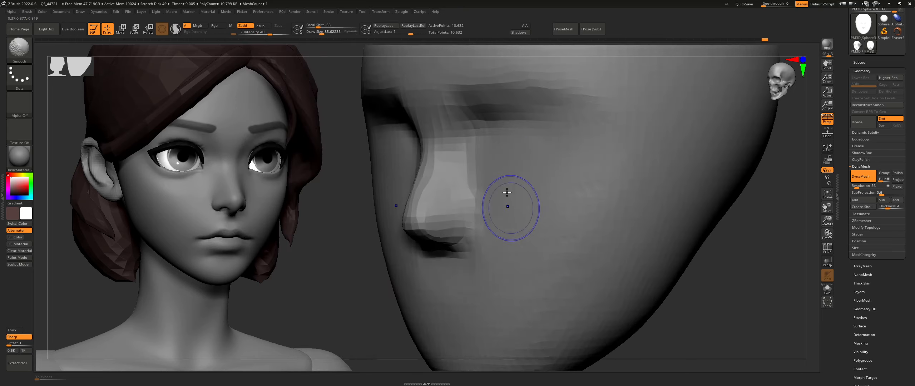
right_click_drag(506, 225, 527, 231)
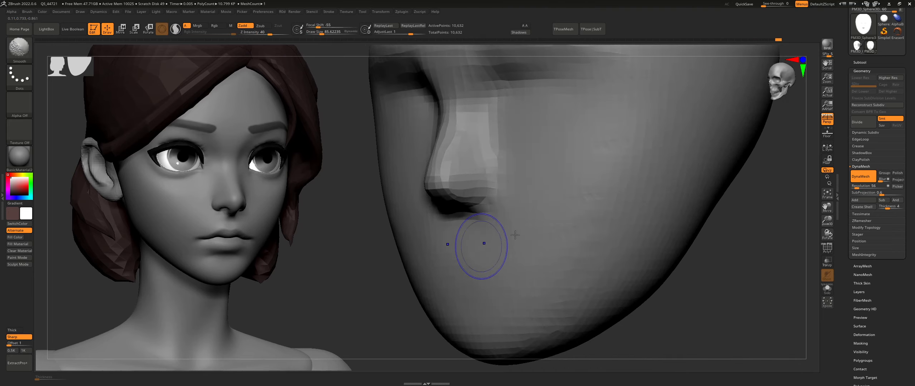
mouse_move(475, 245)
right_mouse_down("shift")
mouse_move(448, 252)
mouse_move(500, 261)
right_mouse_up("shift")
mouse_move(440, 251)
left_mouse_down("shift")
mouse_move(466, 298)
mouse_move(425, 284)
left_mouse_up("shift")
mouse_move(426, 284)
right_mouse_down()
mouse_move(447, 257)
mouse_move(440, 232)
right_mouse_up()
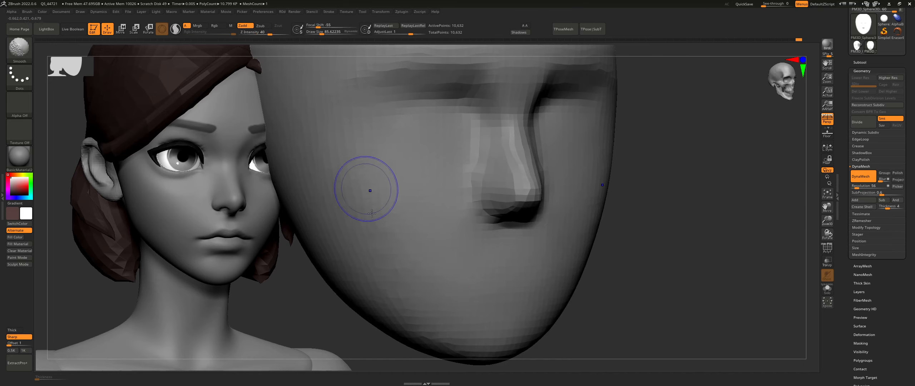
Smooth the opposite cheek and the area below the nose, reducing the brush size to about 77.
left_click_drag(371, 213, 421, 247, "shift")
mouse_move(488, 258)
right_mouse_down()
mouse_move(464, 243)
mouse_move(493, 247)
mouse_move(480, 240)
right_mouse_up()
key("s")
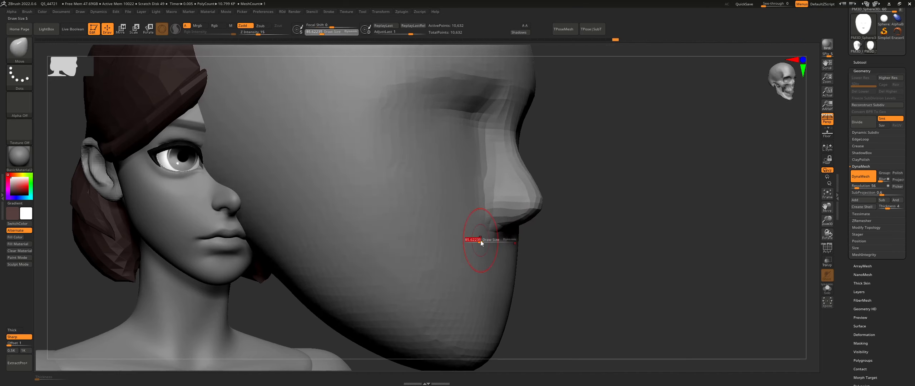
left_click_drag(481, 241, 479, 241)
right_click_drag(497, 242, 478, 241)
mouse_move(463, 220)
left_mouse_down("shift")
mouse_move(486, 265)
mouse_move(466, 275)
left_mouse_up("shift")
Choose the ClayBuildup brush, undo the trial strokes below the nose and give the brush the round Alpha 06.
mouse_move(495, 267)
right_mouse_down()
mouse_move(515, 257)
mouse_move(492, 249)
right_mouse_up()
key("b")
key("c")
key("b")
left_click_drag(488, 251, 497, 267)
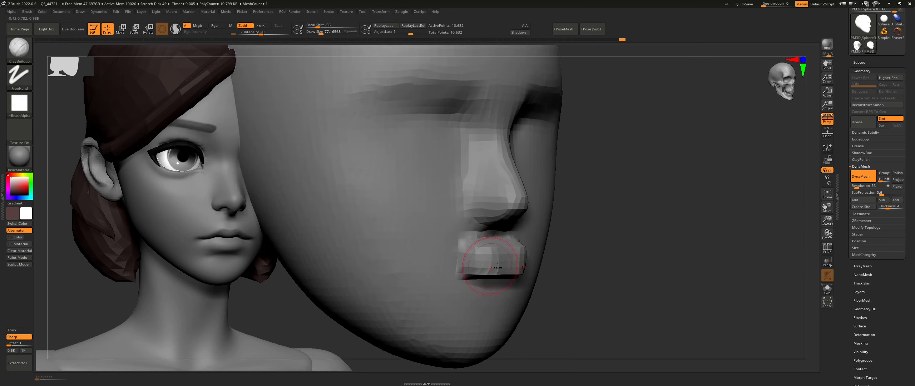
right_click_drag(521, 265, 509, 264)
key("ctrl+z")
left_click_drag(519, 256, 510, 262)
key("ctrl+z")
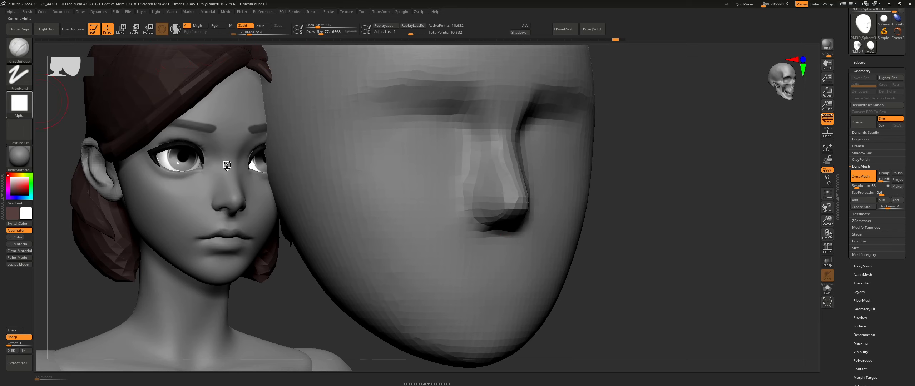
left_click(19, 103)
left_click(221, 134)
Build up a soft mouth mound below the nose with ClayBuildup strokes.
right_click_drag(437, 214, 420, 211)
key("s")
right_click_drag(559, 254, 540, 247)
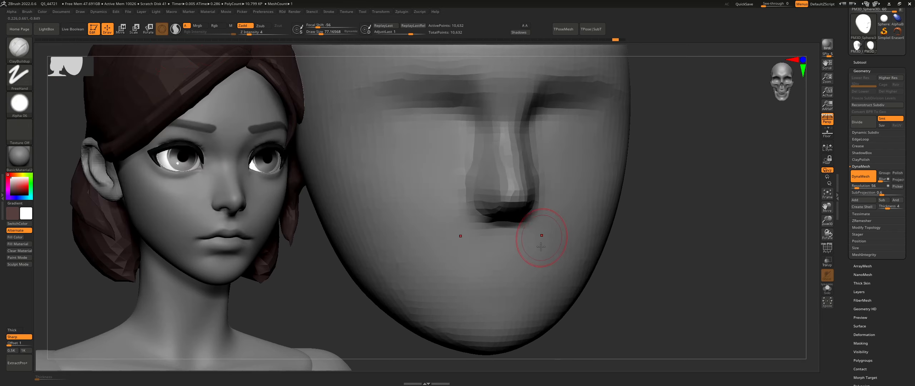
left_click_drag(466, 256, 536, 254)
left_click_drag(494, 270, 494, 266)
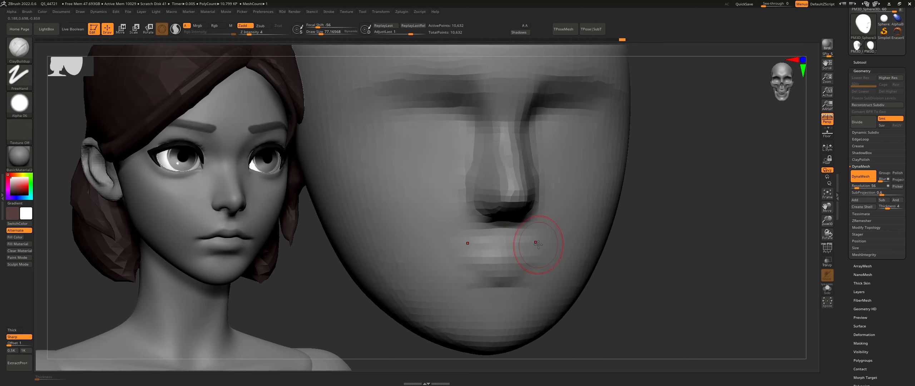
left_click_drag(538, 244, 502, 251)
mouse_move(539, 247)
right_mouse_down()
mouse_move(491, 251)
mouse_move(530, 270)
right_mouse_up()
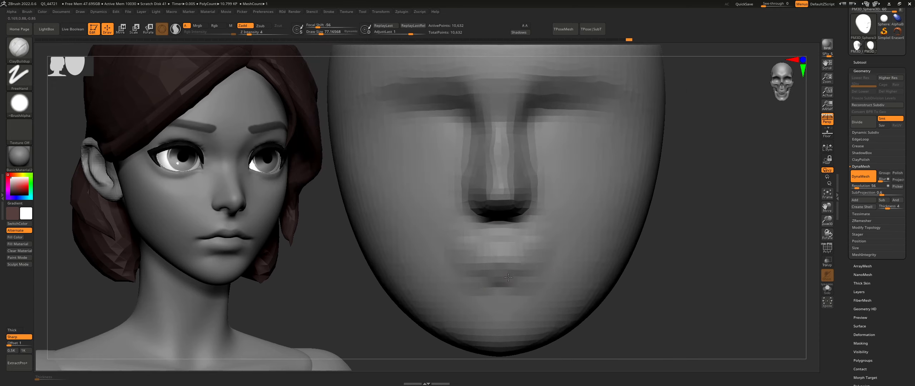
Widen the mouth mound with further ClayBuildup strokes and smooth its surface.
mouse_move(465, 278)
left_mouse_down()
mouse_move(518, 276)
mouse_move(488, 260)
left_mouse_up()
right_click_drag(454, 251, 488, 247)
mouse_move(443, 255)
left_mouse_down()
mouse_move(440, 265)
mouse_move(503, 270)
left_mouse_up()
right_click_drag(456, 284, 425, 282)
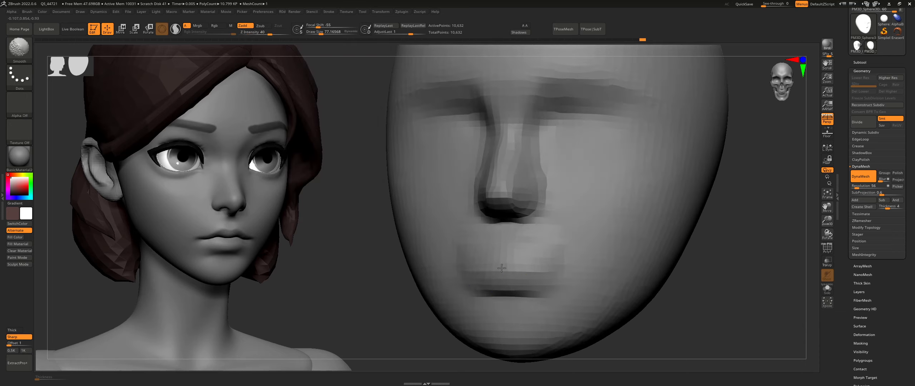
left_click_drag(503, 266, 584, 263, "shift")
right_click_drag(584, 263, 553, 270)
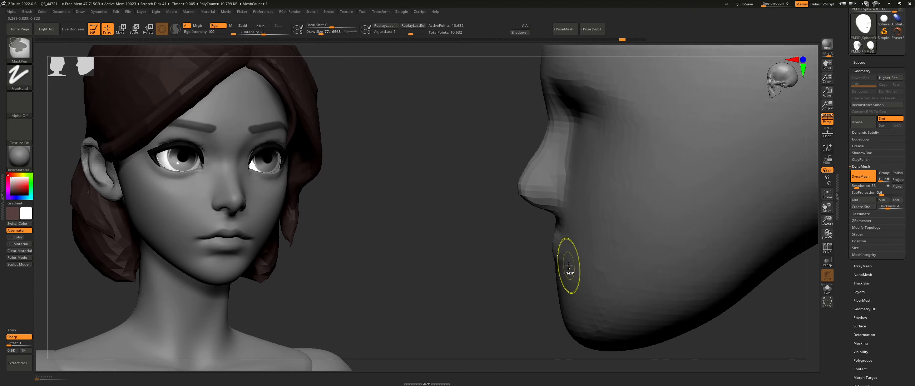
Duplicate the head with the transform gizmo in side view and replace the copy with a cylinder primitive.
right_click_drag(568, 266, 586, 264, "shift")
key("w")
right_click_drag(629, 228, 553, 255, "alt")
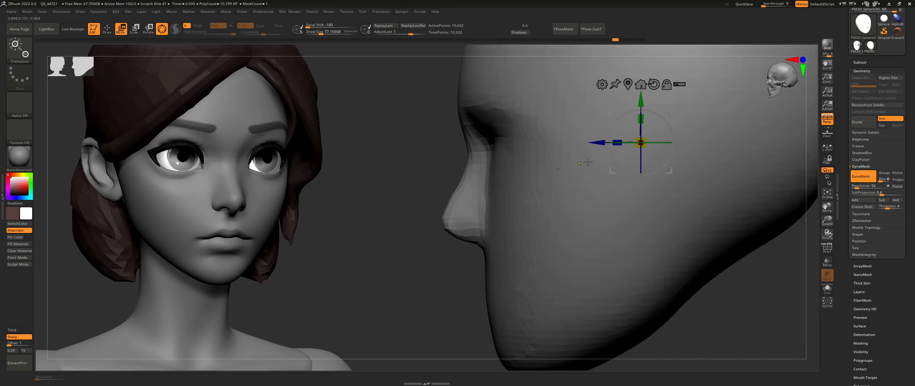
left_click_drag(602, 143, 514, 100, "ctrl")
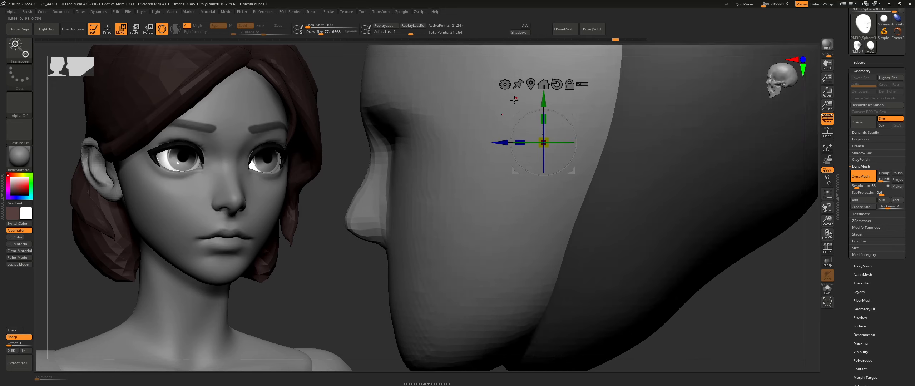
left_click(504, 85)
left_click(596, 90)
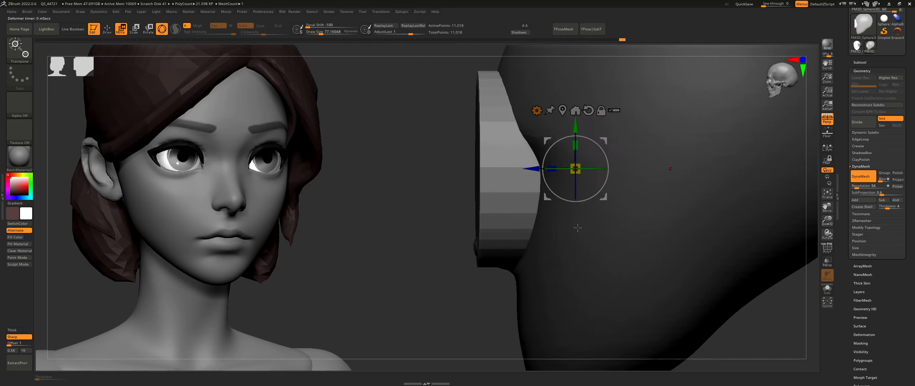
Rotate the cylinder upright and scale it down to a short block for the mouth area.
left_click_drag(592, 145, 598, 180)
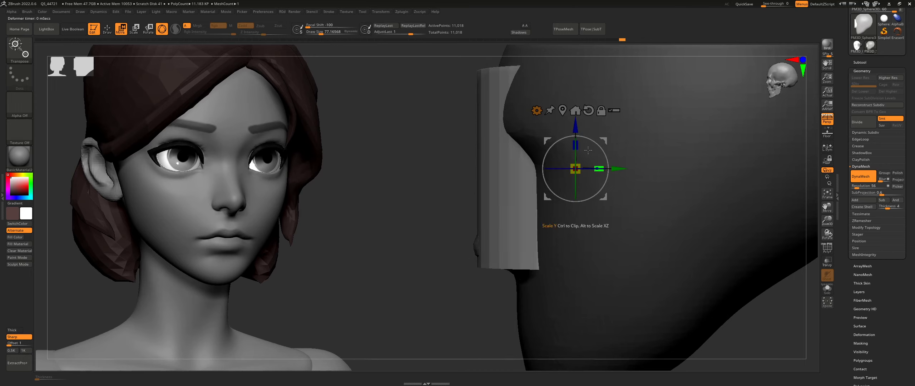
left_click_drag(574, 135, 575, 249)
right_click_drag(587, 260, 557, 203, "alt")
left_click_drag(546, 199, 513, 231)
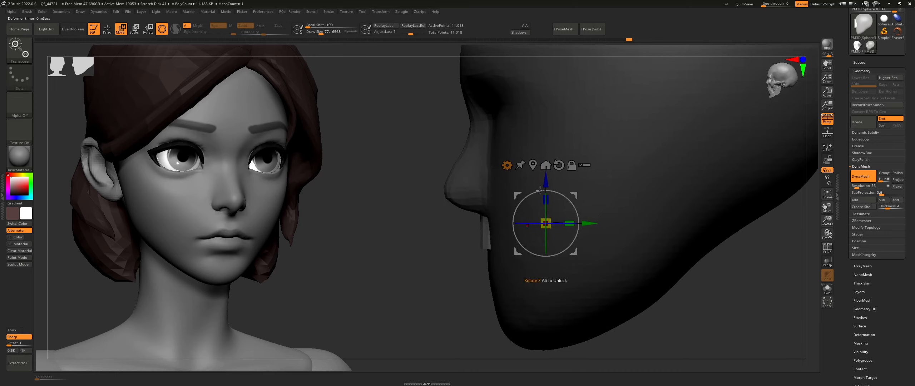
Position and tilt the cylinder below the nose, fitting it to the face in side and front views.
left_click_drag(545, 182, 549, 208)
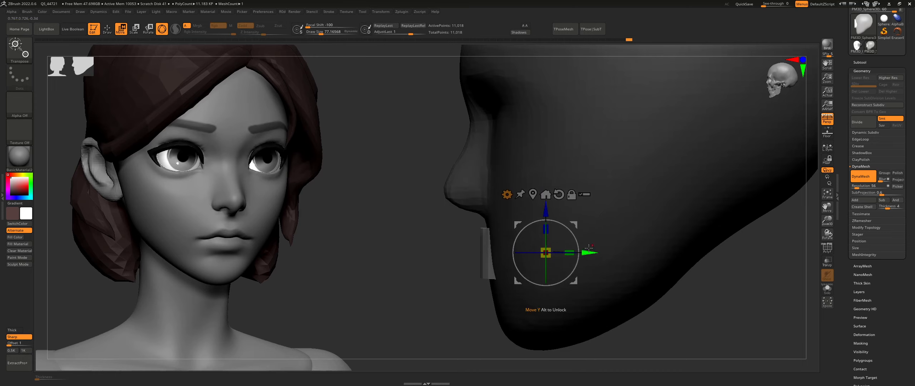
left_click_drag(589, 247, 575, 246)
left_click_drag(534, 212, 534, 210)
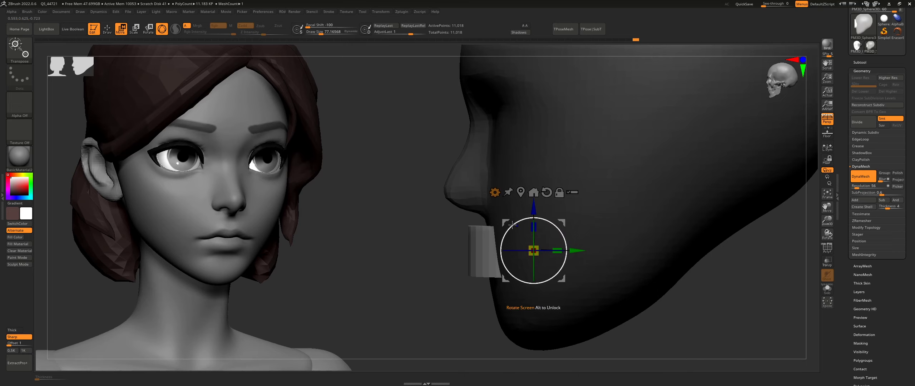
right_click_drag(536, 220, 569, 231, "alt")
left_click_drag(493, 191, 493, 186)
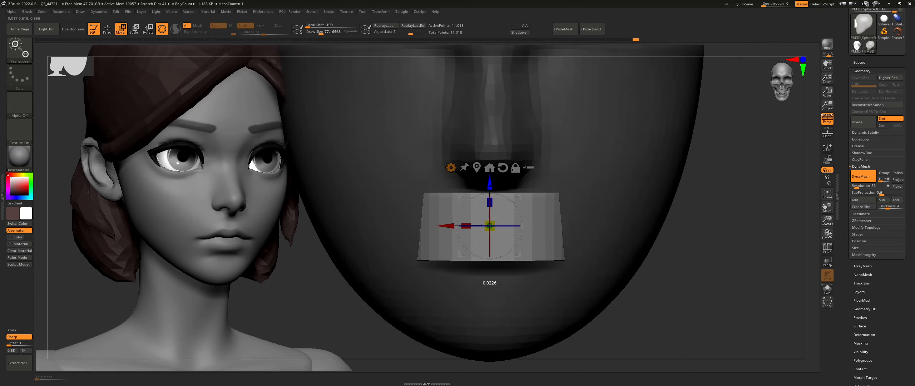
Return to sculpting mode, clear the mask and merge the cylinder into the head with DynaMesh.
key("q")
right_click_drag(461, 233, 474, 234)
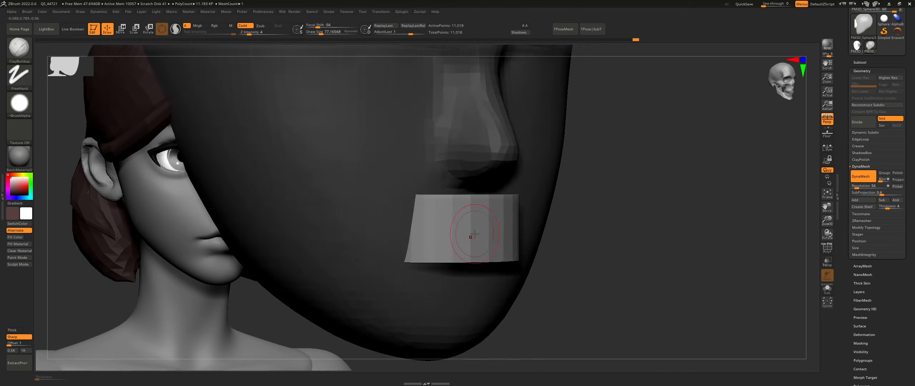
mouse_move(529, 228)
right_mouse_down("shift")
mouse_move(543, 225)
mouse_move(450, 233)
mouse_move(501, 235)
right_mouse_up("shift")
left_click_drag(540, 241, 578, 212, "ctrl")
Smooth the upper edge and front of the merged mouth block into the face.
right_click_drag(550, 210, 519, 210)
left_click_drag(536, 210, 514, 203, "shift")
right_click_drag(532, 206, 497, 203)
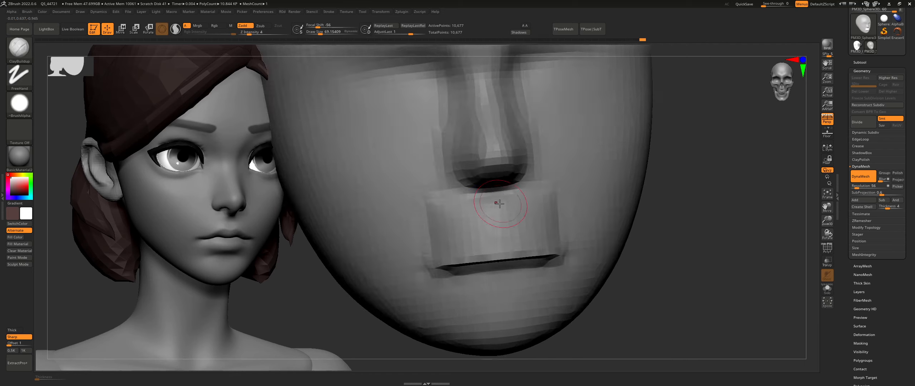
left_click_drag(496, 203, 515, 218, "shift")
right_click_drag(514, 232, 535, 238)
mouse_move(535, 239)
left_mouse_down("shift")
mouse_move(495, 275)
mouse_move(511, 251)
left_mouse_up("shift")
Smooth the corners and lower edge of the mouth block into the cheeks and chin.
right_click_drag(526, 252, 507, 252)
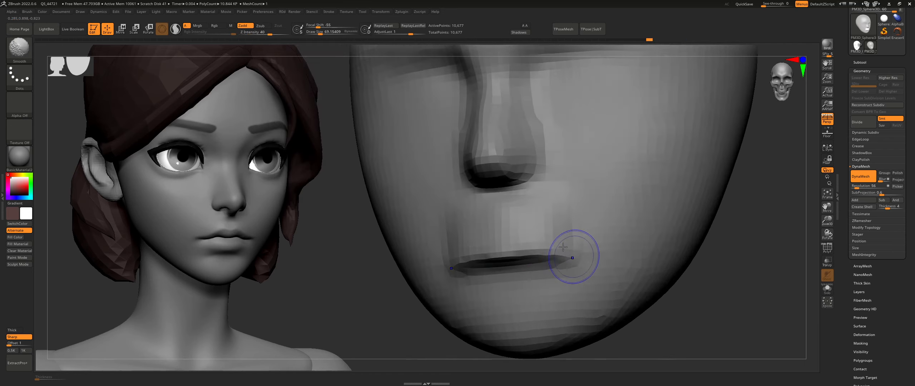
left_click_drag(574, 255, 551, 255, "shift")
right_click_drag(552, 255, 512, 254)
left_click_drag(540, 245, 544, 255, "shift")
mouse_move(545, 250)
right_mouse_down()
mouse_move(552, 252)
mouse_move(540, 222)
right_mouse_up()
Carve the mouth line across the mound with the DamStandard brush, undoing and redoing the first stroke.
key("s")
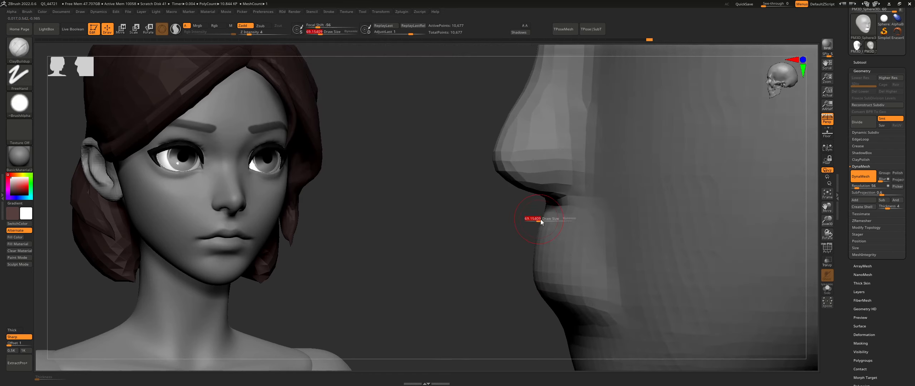
key("b")
key("d")
key("s")
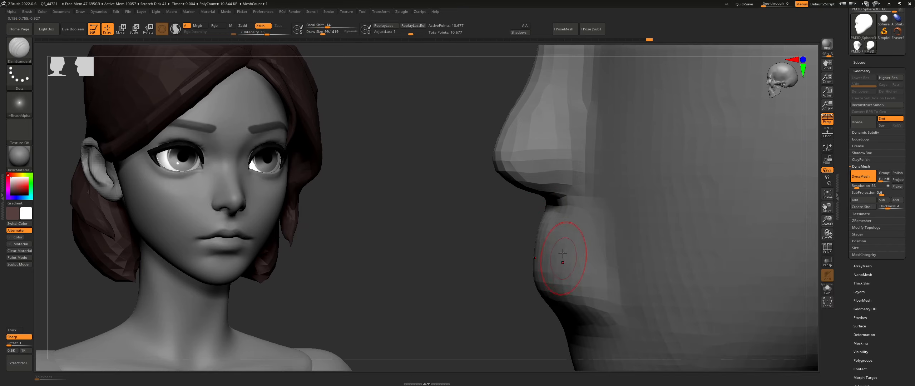
right_click_drag(562, 260, 575, 253)
left_click_drag(574, 251, 501, 251)
right_click_drag(569, 250, 578, 254)
key("ctrl+z")
mouse_move(602, 254)
left_mouse_down()
mouse_move(593, 254)
mouse_move(622, 255)
left_mouse_up()
Deepen the line between the lips and extend it to the mouth corners with more DamStandard strokes.
right_click_drag(593, 258, 604, 258)
left_click_drag(600, 256, 554, 258)
right_click_drag(553, 260, 580, 258)
left_click_drag(576, 255, 527, 256)
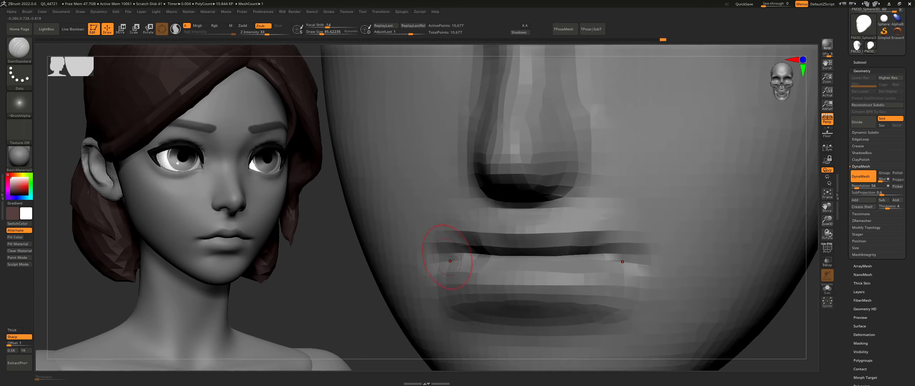
Soften the mouth corners, the crease below the lower lip and the sides of the lips with a smaller Smooth brush.
right_click_drag(449, 256, 480, 263)
key("bracketleft")
left_click_drag(470, 254, 447, 250, "shift")
right_click_drag(459, 282, 476, 283)
left_click_drag(458, 289, 539, 285, "shift")
right_click_drag(588, 277, 545, 274)
left_click_drag(515, 244, 593, 240, "shift")
mouse_move(593, 239)
right_mouse_down()
mouse_move(592, 265)
mouse_move(490, 271)
mouse_move(504, 253)
right_mouse_up()
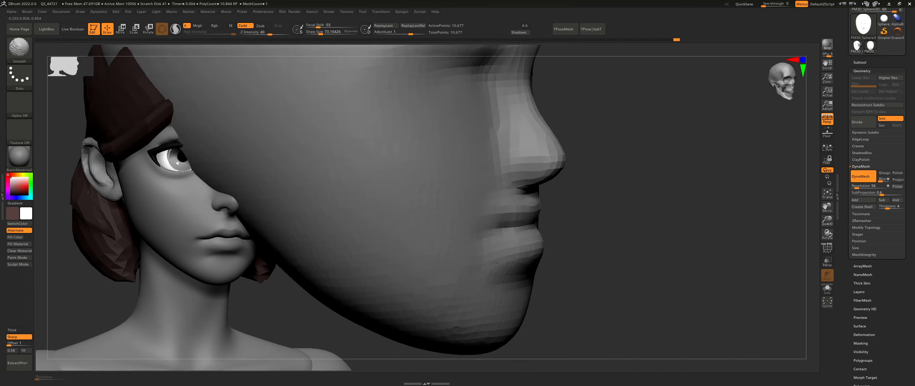
left_click_drag(496, 263, 494, 247, "shift")
right_click_drag(489, 236, 519, 230)
Reshape the side profile of the upper and lower lips with a larger Move brush.
key("b")
key("m")
key("v")
right_click_drag(577, 255, 558, 247)
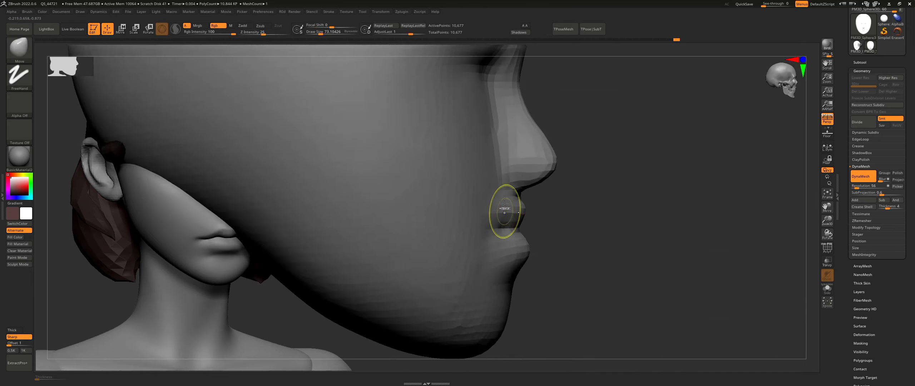
right_click_drag(505, 201, 513, 217, "ctrl")
key("s")
left_click_drag(519, 218, 514, 218)
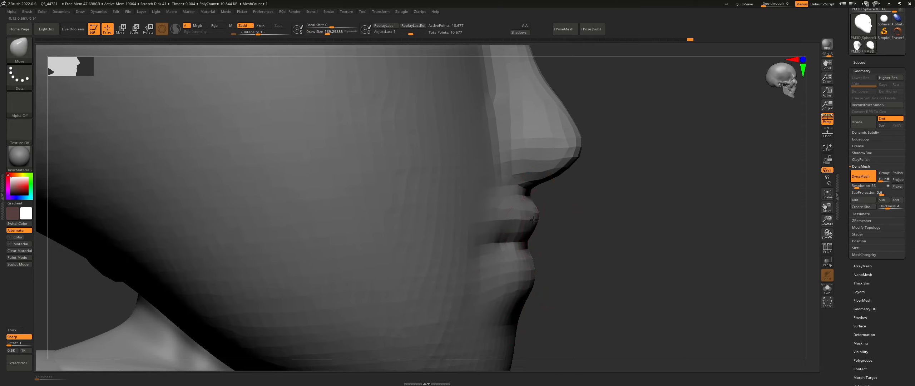
Pull the mouth corners and the ends of the lip line into a gentle curve with the Move brush.
mouse_move(575, 242)
right_mouse_down()
mouse_move(587, 214)
mouse_move(600, 223)
right_mouse_up()
key("s")
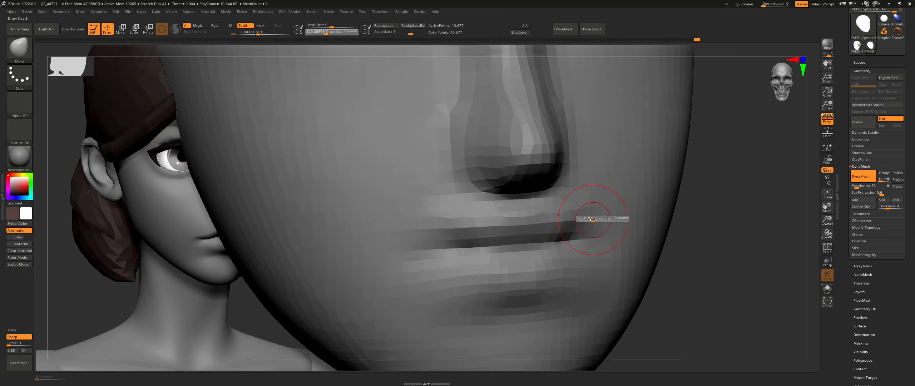
left_click_drag(600, 223, 582, 223)
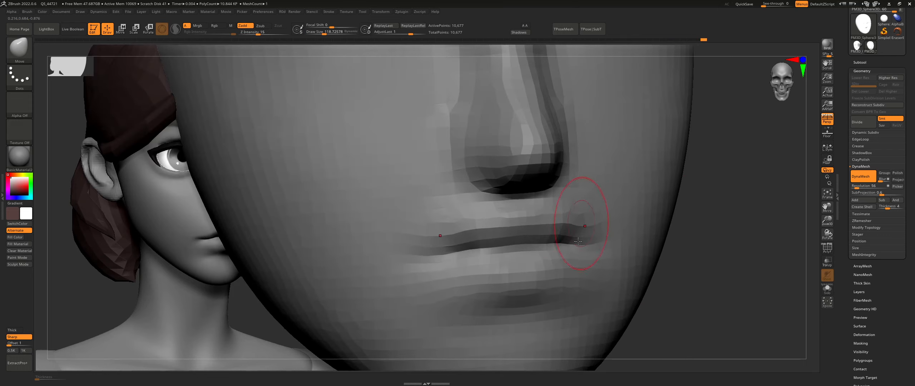
right_click_drag(578, 241, 595, 234)
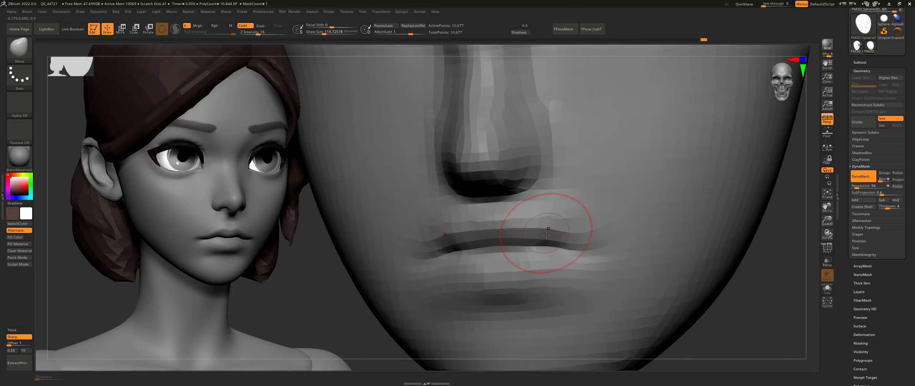
right_click_drag(526, 239, 506, 228)
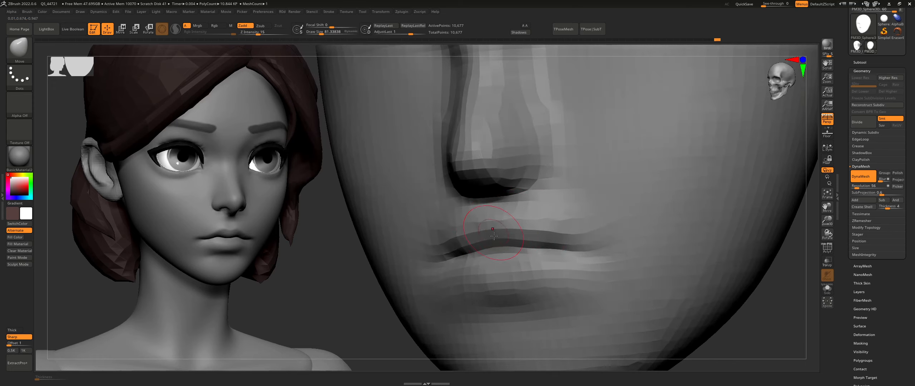
Form the cupid's bow at the middle of the upper lip with small Move brush adjustments.
left_click_drag(526, 227, 527, 229)
right_click_drag(527, 236, 519, 200, "ctrl")
mouse_move(518, 200)
right_mouse_down("shift")
mouse_move(500, 200)
mouse_move(511, 232)
mouse_move(547, 230)
right_mouse_up("shift")
key("s")
left_click_drag(509, 232, 518, 232)
mouse_move(486, 239)
right_mouse_down()
mouse_move(473, 240)
mouse_move(522, 235)
right_mouse_up()
key("s")
Refine the curve of the upper lip from side and front views with a resized Move brush.
mouse_move(615, 212)
right_mouse_down()
mouse_move(599, 222)
mouse_move(571, 208)
right_mouse_up()
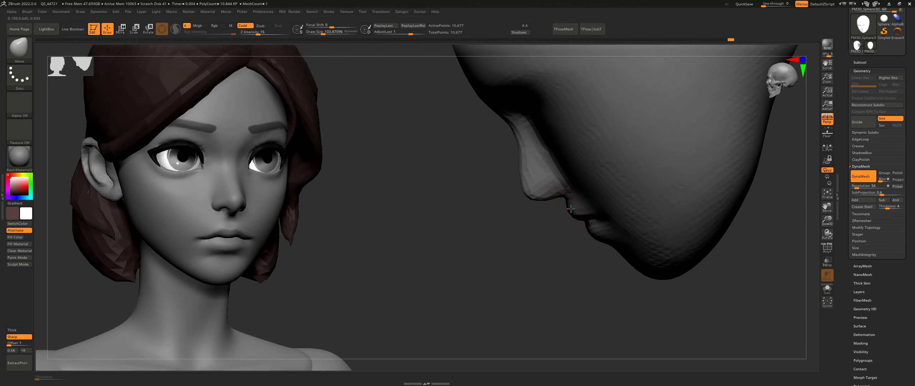
mouse_move(595, 265)
right_mouse_down()
mouse_move(603, 239)
mouse_move(615, 300)
mouse_move(611, 266)
right_mouse_up()
mouse_move(605, 243)
right_mouse_down("ctrl")
mouse_move(598, 254)
mouse_move(564, 258)
right_mouse_up("ctrl")
key("s")
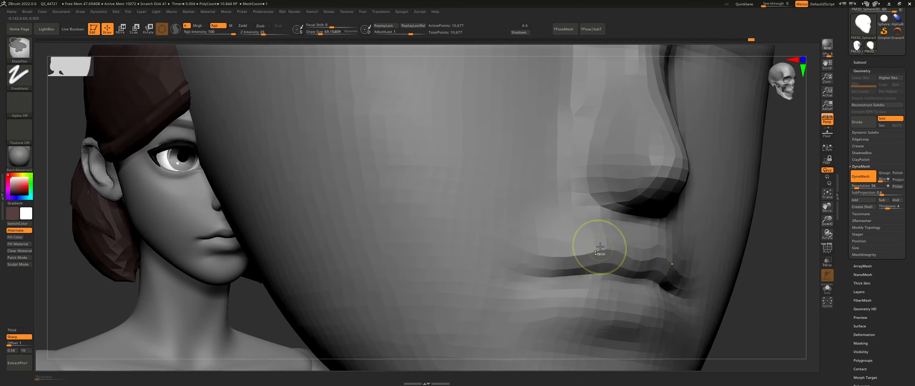
mouse_move(645, 250)
right_mouse_down("ctrl")
mouse_move(622, 228)
mouse_move(529, 224)
mouse_move(535, 235)
right_mouse_up("ctrl")
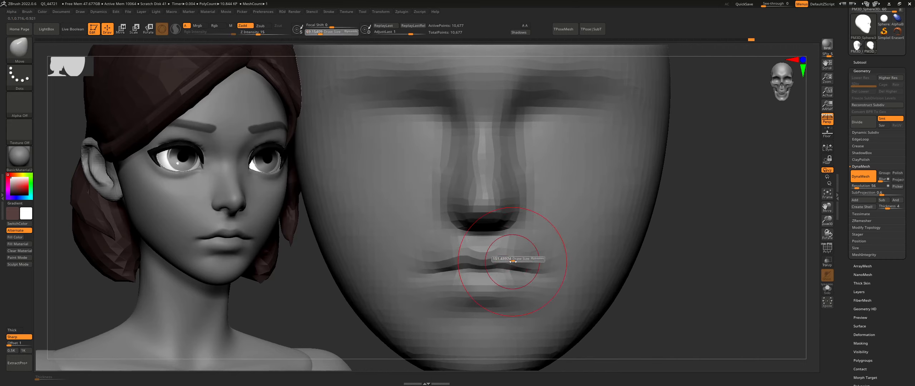
mouse_move(490, 267)
right_mouse_down()
mouse_move(523, 274)
mouse_move(521, 287)
mouse_move(531, 290)
right_mouse_up()
Deepen the line between the lips out to the mouth corners with the DamStandard brush.
key("b")
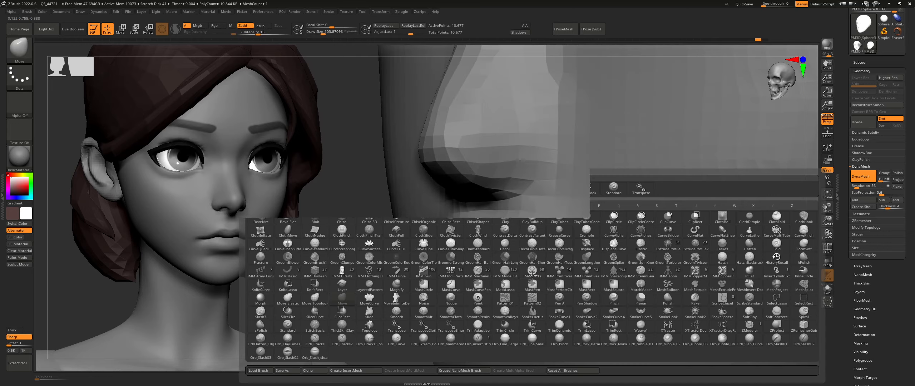
key("d")
key("s")
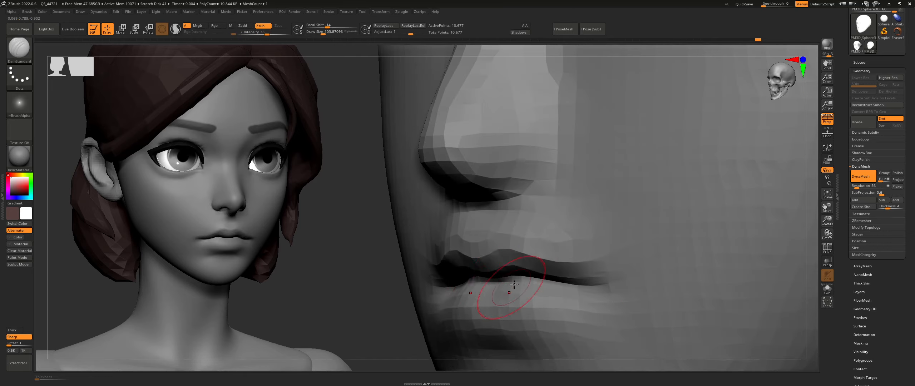
right_click_drag(513, 284, 520, 283)
left_click_drag(582, 282, 485, 282)
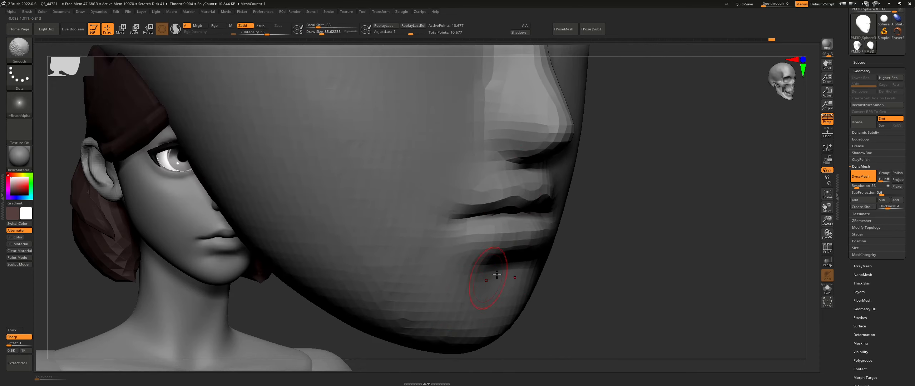
Lower the DamStandard Z Intensity to 12 and soften the crease between the lower lip and the chin.
left_click_drag(260, 33, 249, 33)
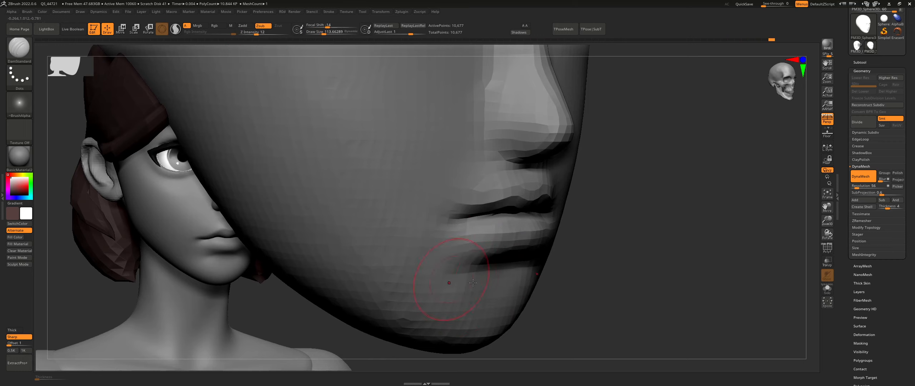
key("shift")
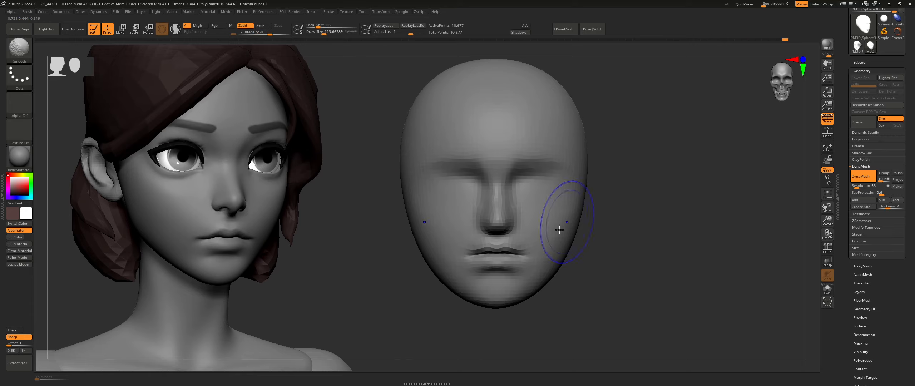
right_click_drag(559, 230, 558, 285)
mouse_move(558, 285)
left_mouse_down("shift")
mouse_move(542, 260)
mouse_move(596, 247)
left_mouse_up("shift")
mouse_move(586, 247)
right_mouse_down()
mouse_move(543, 255)
mouse_move(547, 286)
right_mouse_up()
Set the DynaMesh resolution to 104 and remesh the head.
key("s")
mouse_move(421, 153)
right_mouse_down()
mouse_move(456, 154)
mouse_move(503, 214)
right_mouse_up()
mouse_move(502, 215)
right_mouse_down("ctrl")
mouse_move(502, 229)
mouse_move(504, 214)
right_mouse_up("ctrl")
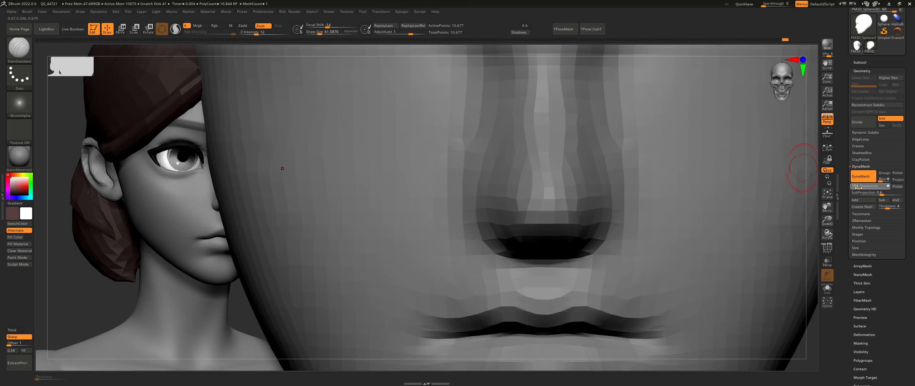
right_click_drag(719, 194, 485, 237)
mouse_move(524, 222)
right_mouse_down()
mouse_move(499, 191)
mouse_move(525, 210)
right_mouse_up()
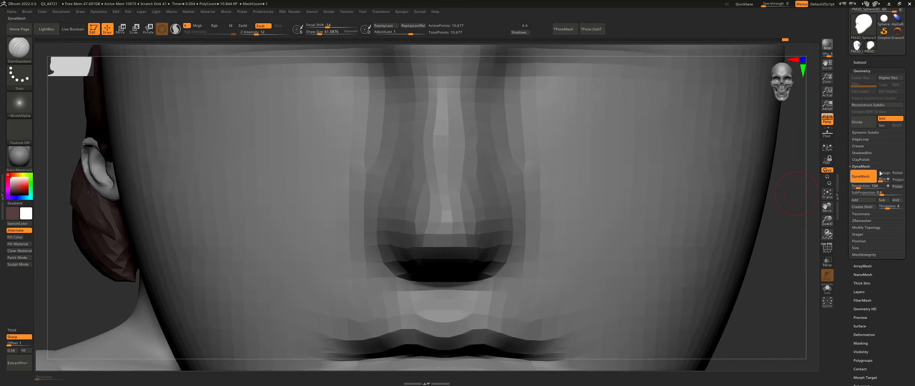
right_click_drag(435, 198, 478, 193, "ctrl")
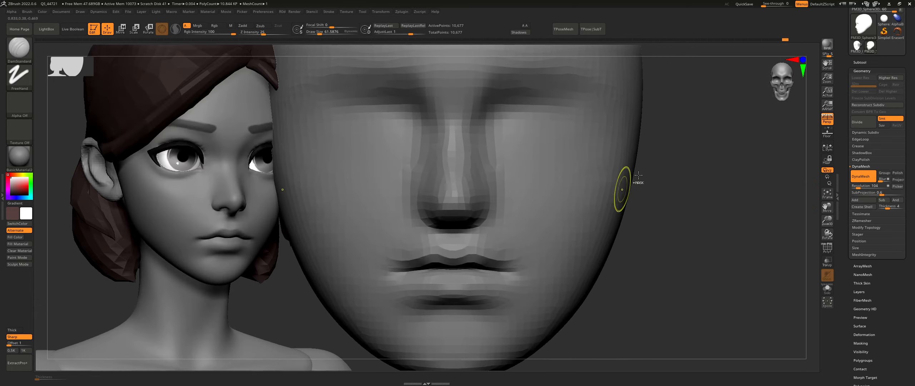
left_click_drag(713, 198, 609, 311, "ctrl")
Carve the first nostril hollows under the nose with a stronger DamStandard brush, undoing unwanted strokes.
mouse_move(537, 257)
right_mouse_down()
mouse_move(436, 221)
mouse_move(490, 208)
right_mouse_up()
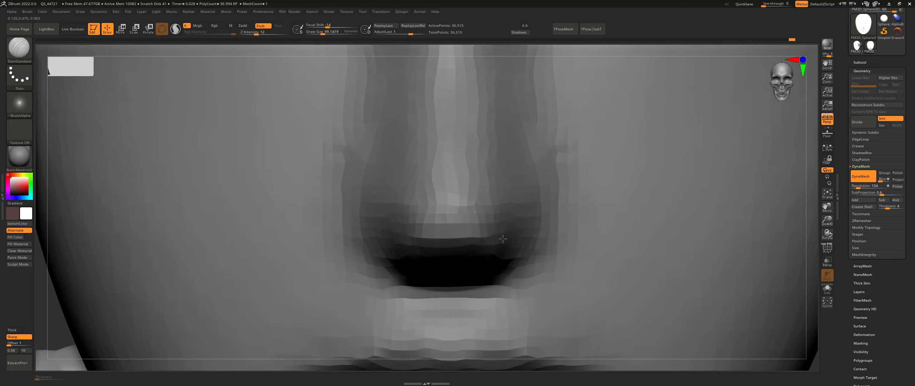
key("ctrl+z")
left_click_drag(265, 33, 266, 33)
mouse_move(508, 207)
left_mouse_down()
mouse_move(473, 205)
mouse_move(501, 204)
left_mouse_up()
key("ctrl+z")
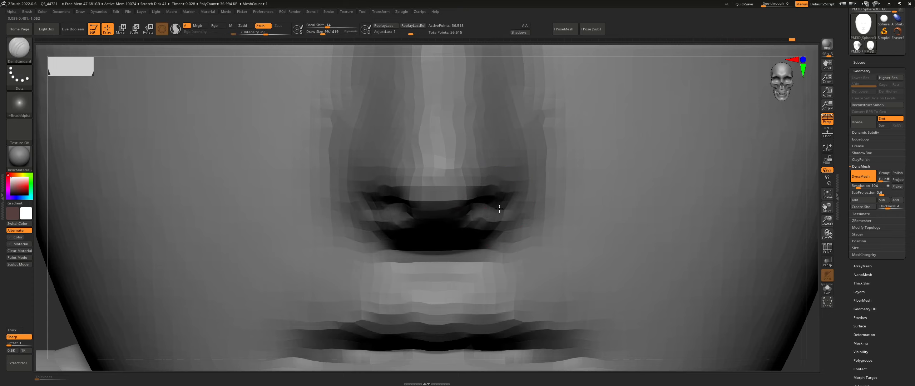
Deepen and outline both nostrils with a smaller DamStandard brush and smooth their inner edges.
mouse_move(499, 208)
right_mouse_down()
mouse_move(462, 220)
mouse_move(513, 206)
right_mouse_up()
key("shift")
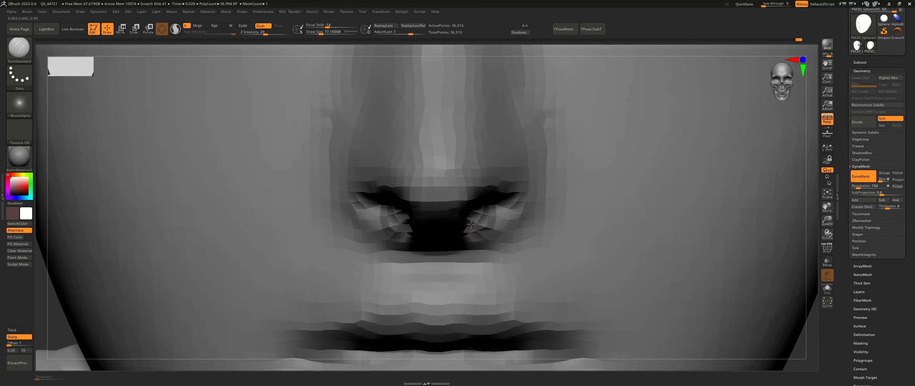
left_click_drag(506, 206, 482, 204)
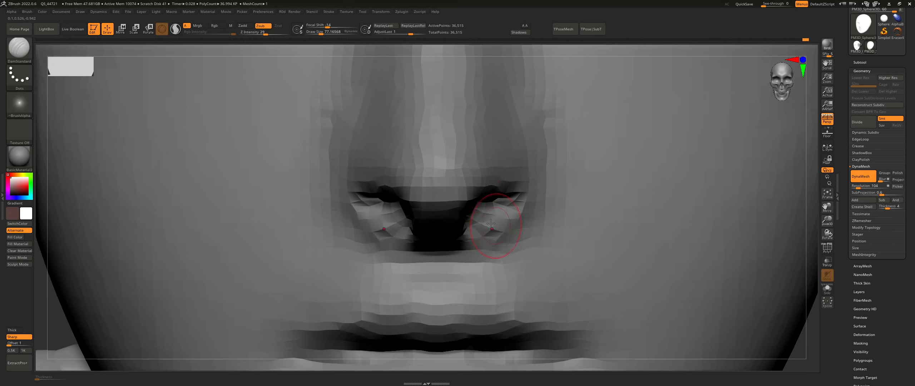
right_click_drag(491, 224, 528, 202)
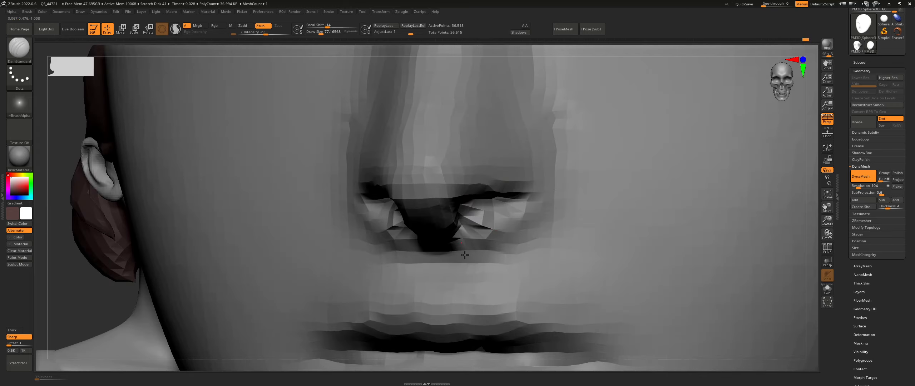
right_click_drag(465, 254, 434, 250, "shift")
left_click_drag(495, 218, 495, 203, "shift")
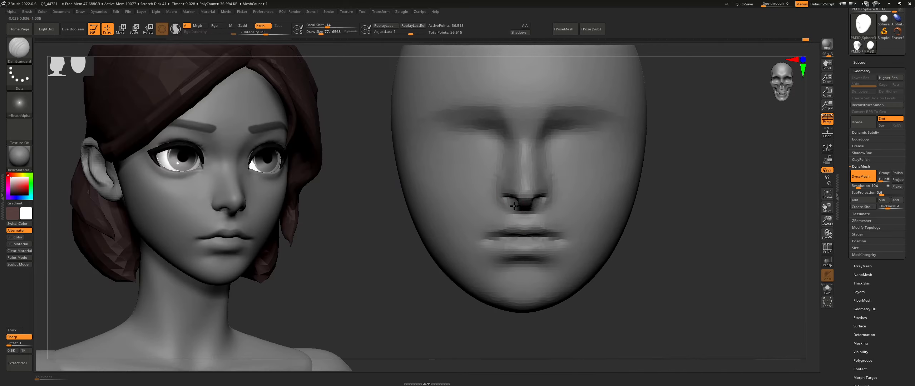
Remesh the head with DynaMesh to even out the polygons around the carved nostrils.
right_click_drag(615, 200, 639, 204)
right_click_drag(698, 268, 513, 227)
right_click_drag(513, 227, 576, 215, "ctrl")
left_click_drag(644, 232, 634, 246, "ctrl")
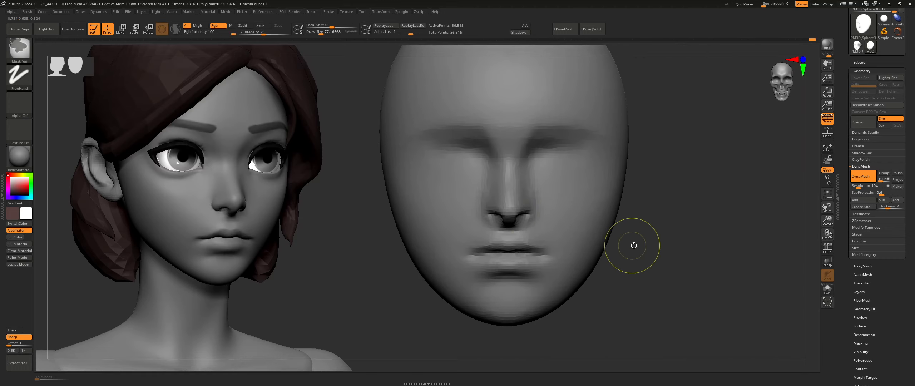
left_click_drag(728, 136, 725, 195, "ctrl")
Adjust the side of the nose around the nostril wing with the Move brush.
mouse_move(507, 189)
right_mouse_down("alt")
mouse_move(481, 179)
mouse_move(521, 272)
right_mouse_up("alt")
mouse_move(522, 272)
right_mouse_down("alt")
mouse_move(518, 206)
mouse_move(524, 220)
mouse_move(509, 224)
mouse_move(556, 210)
right_mouse_up("alt")
key("b")
key("m")
key("v")
mouse_move(557, 210)
right_mouse_down("ctrl")
mouse_move(543, 175)
mouse_move(515, 218)
right_mouse_up("ctrl")
right_click_drag(461, 210, 492, 215)
right_click_drag(435, 227, 465, 216)
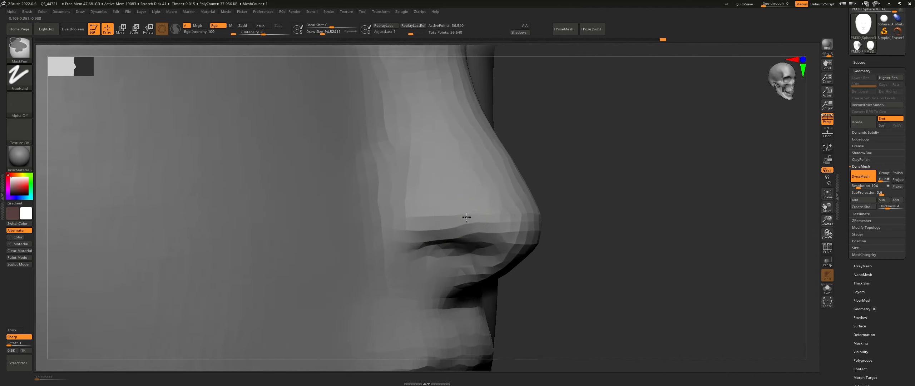
Shape the underside of the nose in profile with the Move brush and smooth the nostril edge.
left_click_drag(466, 217, 473, 219, "shift")
right_click_drag(474, 219, 498, 245)
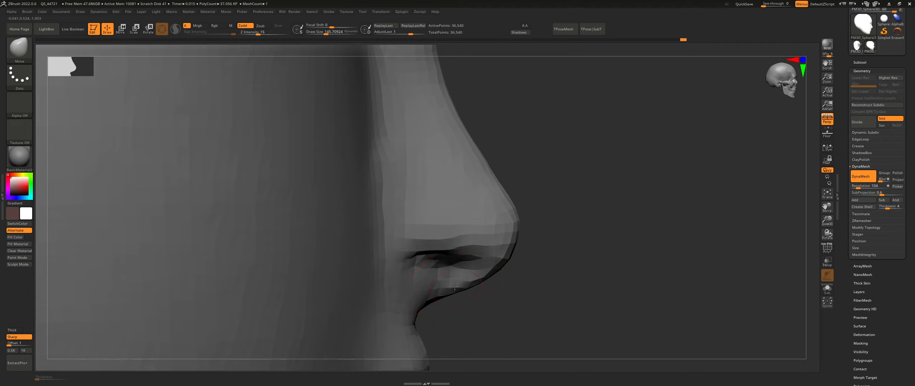
mouse_move(472, 297)
left_mouse_down("alt")
mouse_move(472, 251)
mouse_move(484, 241)
left_mouse_up("alt")
left_click_drag(507, 279, 461, 273)
mouse_move(445, 255)
left_mouse_down("shift")
mouse_move(458, 259)
mouse_move(417, 257)
left_mouse_up("shift")
key("ctrl+z")
left_click_drag(476, 255, 417, 255, "shift")
Move the nostril rim and the base of the nose wing into place with a smaller Move brush.
key("b")
key("m")
key("v")
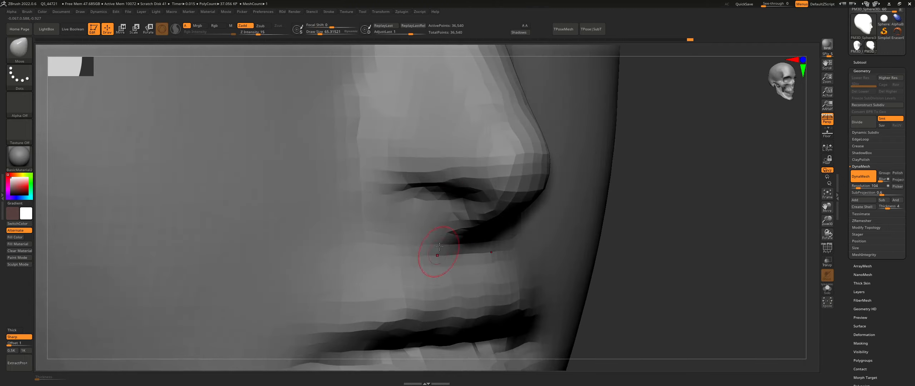
right_click_drag(435, 249, 464, 241)
key("s")
left_click_drag(438, 227, 441, 223)
mouse_move(497, 183)
right_mouse_down("ctrl")
mouse_move(470, 165)
mouse_move(457, 192)
mouse_move(472, 205)
right_mouse_up("ctrl")
key("s")
left_click_drag(475, 205, 471, 205)
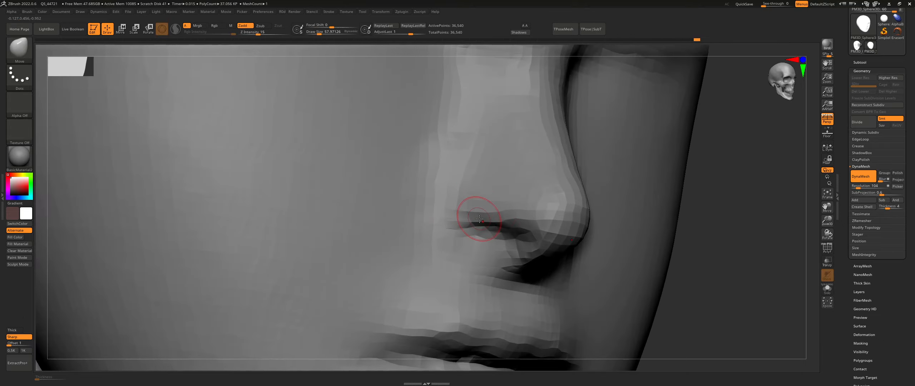
Try to carve the crease around the nose wing with DamStandard and smooth the strokes back.
key("b")
key("d")
key("s")
mouse_move(486, 216)
right_mouse_down()
mouse_move(576, 211)
mouse_move(465, 176)
mouse_move(500, 186)
right_mouse_up()
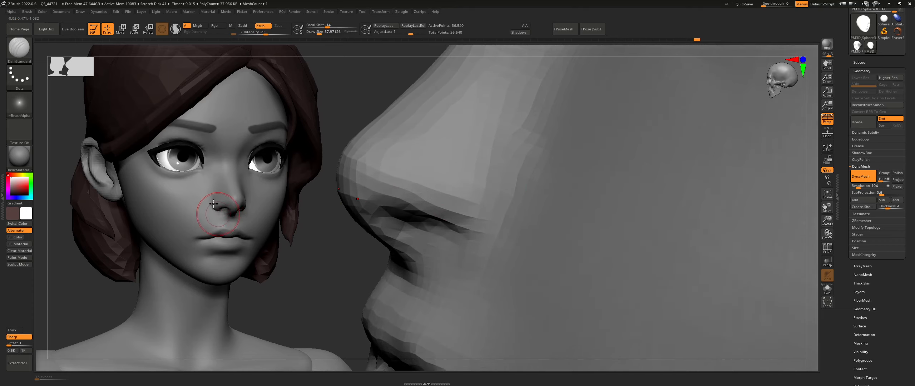
right_click_drag(497, 196, 510, 190)
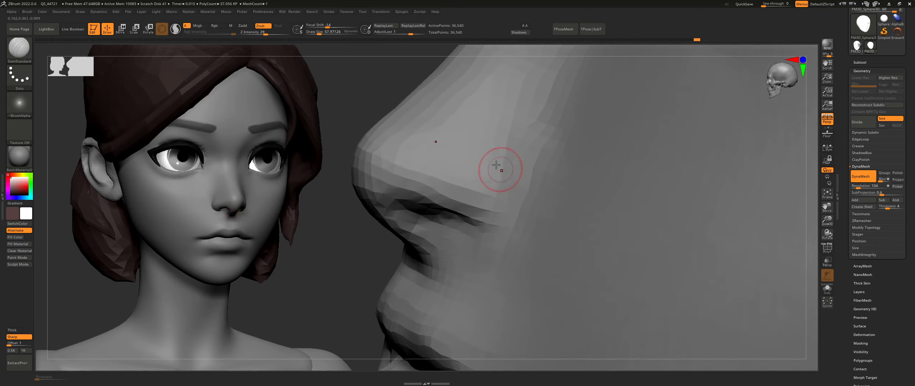
mouse_move(491, 161)
left_mouse_down()
mouse_move(493, 197)
mouse_move(492, 156)
left_mouse_up()
left_click_drag(497, 183, 484, 216)
right_click_drag(473, 226, 497, 203)
left_click_drag(496, 202, 504, 171, "shift")
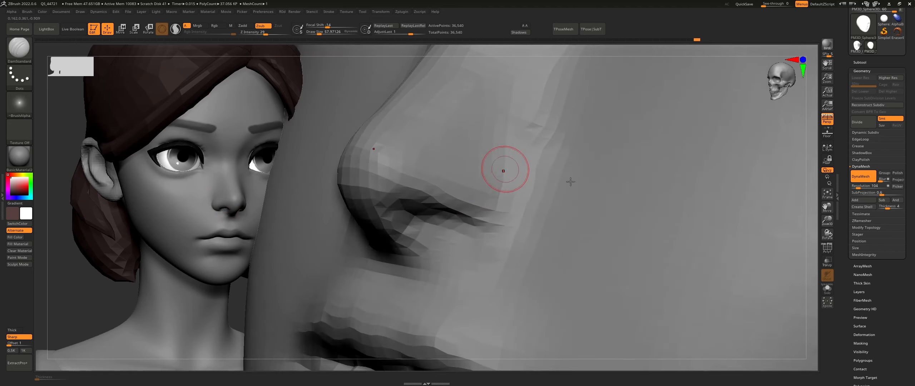
Raise the DynaMesh resolution to 200 and remesh the head.
left_click(856, 185)
type("16")
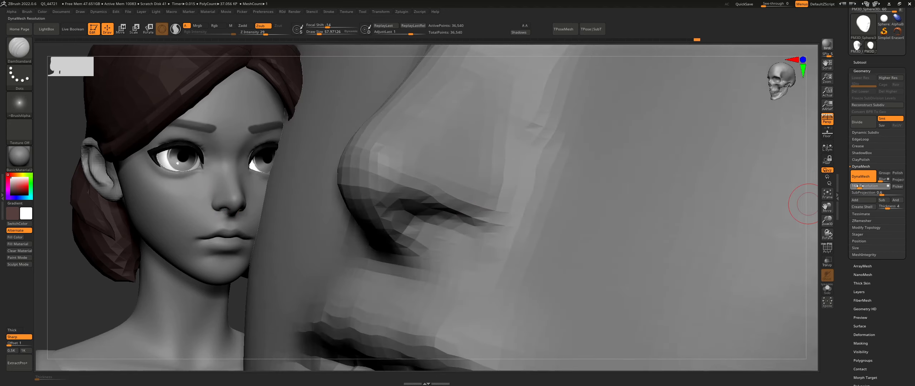
key("Return")
right_click_drag(547, 201, 448, 133, "ctrl")
left_click_drag(417, 102, 434, 111, "ctrl")
right_click_drag(561, 213, 537, 183)
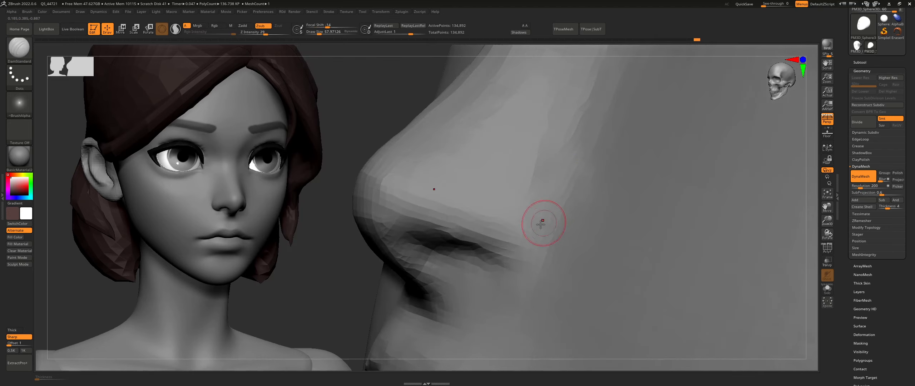
Carve the crease around the nose wing and beneath the nostril with DamStandard, undoing the last stroke.
mouse_move(527, 189)
left_mouse_down()
mouse_move(534, 223)
mouse_move(509, 264)
left_mouse_up()
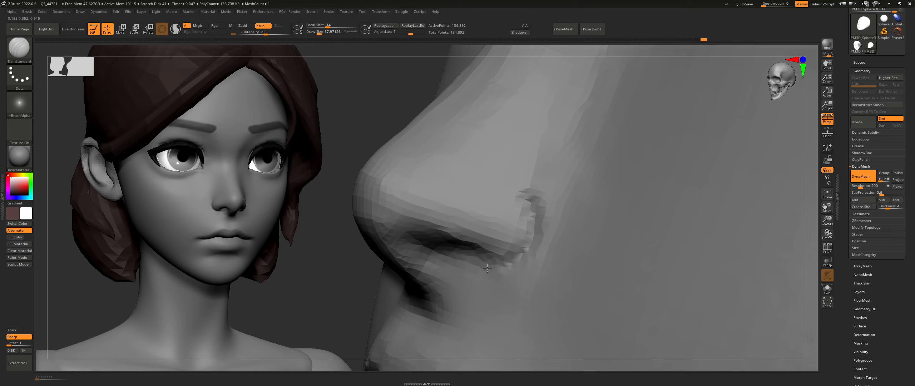
right_click_drag(507, 265, 538, 265)
left_click_drag(512, 265, 454, 270)
right_click_drag(455, 269, 498, 264)
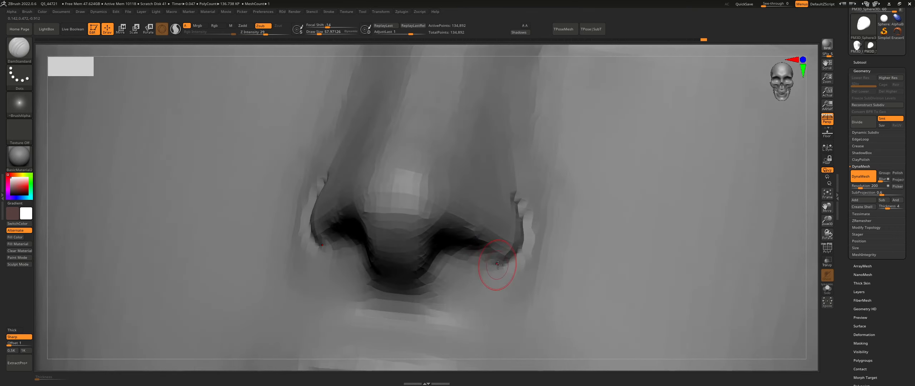
left_click_drag(519, 254, 460, 267)
mouse_move(461, 267)
right_mouse_down()
mouse_move(415, 266)
mouse_move(423, 246)
mouse_move(490, 226)
mouse_move(493, 260)
mouse_move(518, 223)
right_mouse_up()
key("ctrl+z")
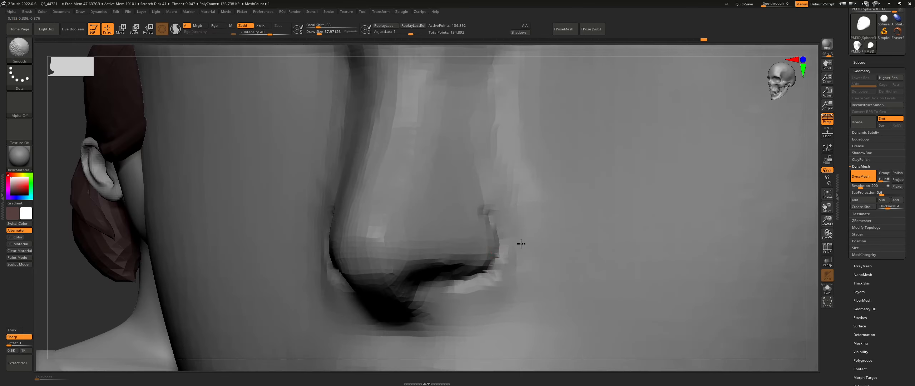
Smooth the carved crease at the base of the nose wing and refine the nostril's upper edge.
left_click_drag(521, 243, 500, 286, "shift")
mouse_move(480, 280)
right_mouse_down()
mouse_move(474, 245)
mouse_move(449, 222)
right_mouse_up()
left_click_drag(449, 217, 410, 228)
right_click_drag(440, 231, 429, 229)
left_click_drag(445, 229, 419, 227, "shift")
Push the nostril floor and the lower corner of the nose wing into shape with the Move brush.
mouse_move(431, 250)
right_mouse_down("ctrl")
mouse_move(426, 226)
mouse_move(466, 251)
mouse_move(517, 241)
mouse_move(521, 249)
mouse_move(506, 246)
mouse_move(523, 243)
mouse_move(518, 250)
right_mouse_up("ctrl")
key("b")
key("m")
key("v")
key("]")
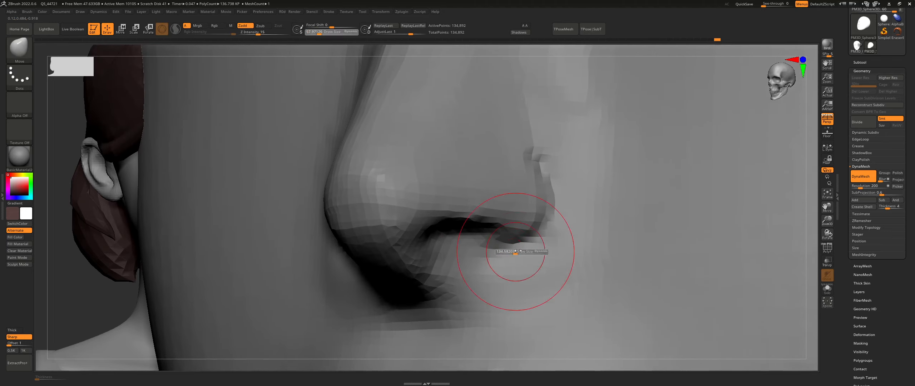
key("[")
left_click_drag(515, 265, 503, 281)
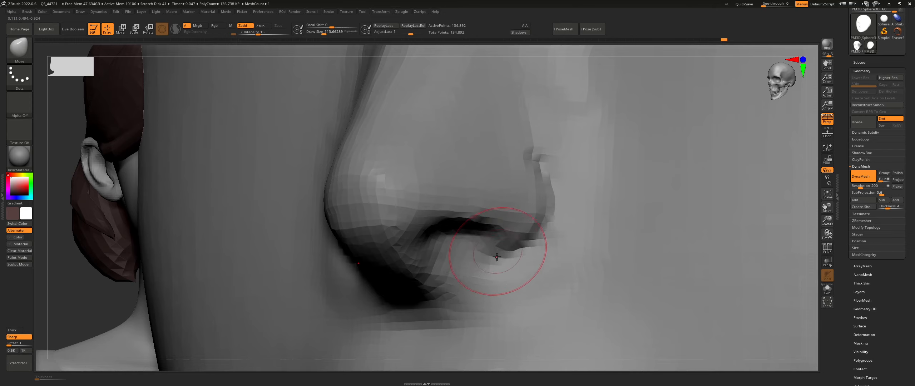
left_click_drag(543, 240, 535, 253)
mouse_move(541, 241)
right_mouse_down()
mouse_move(543, 229)
mouse_move(520, 213)
right_mouse_up()
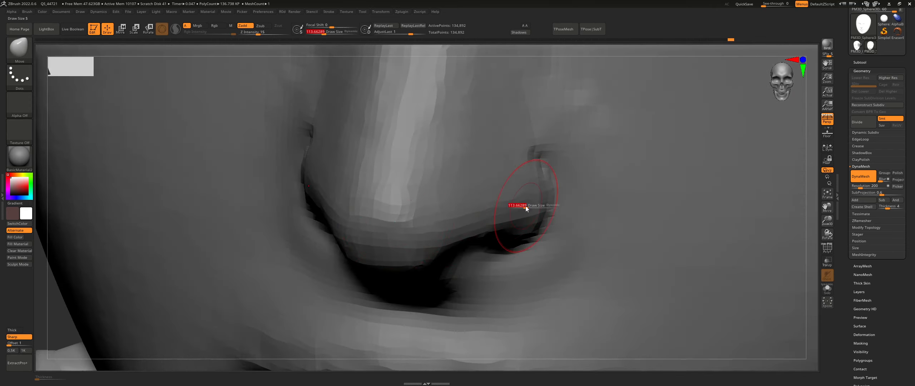
left_click_drag(526, 209, 525, 209)
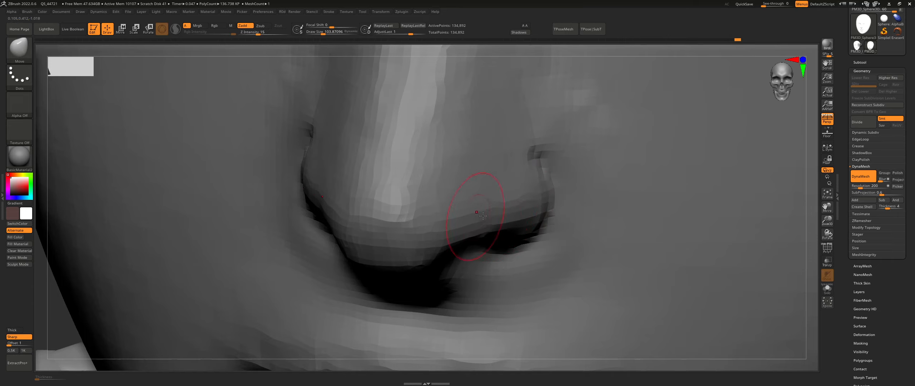
Adjust the nose wing and the underside of the nose with the Move brush from several angles, varying the brush size.
right_click_drag(504, 213, 475, 212)
right_click_drag(535, 242, 531, 211)
mouse_move(551, 253)
right_mouse_down()
mouse_move(522, 249)
mouse_move(545, 262)
right_mouse_up()
mouse_move(536, 224)
right_mouse_down()
mouse_move(530, 216)
mouse_move(483, 227)
right_mouse_up()
key("s")
left_click_drag(483, 229, 489, 228)
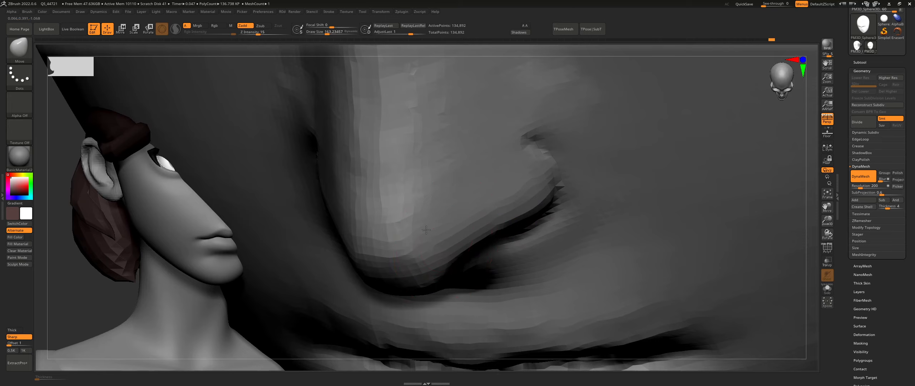
right_click_drag(426, 230, 433, 245)
key("s")
left_click_drag(433, 245, 426, 246)
mouse_move(424, 255)
right_mouse_down()
mouse_move(409, 246)
mouse_move(465, 246)
mouse_move(471, 229)
mouse_move(441, 224)
right_mouse_up()
Smooth the nostril rim and the underside of the nose tip with a brush size of about 48.
key("s")
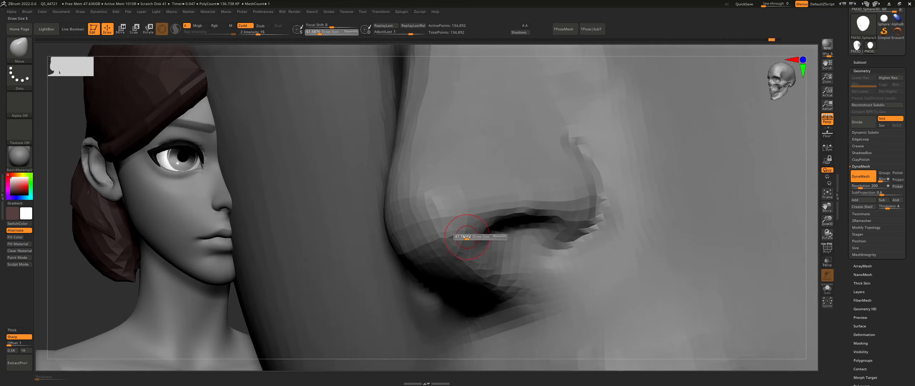
left_click(466, 237)
key("shift")
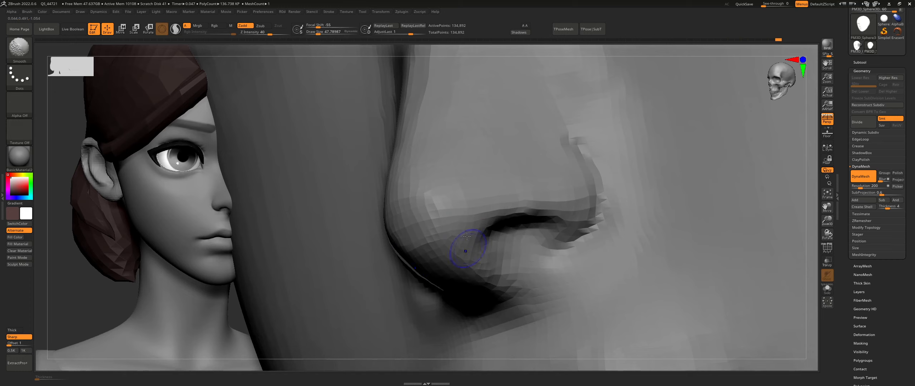
left_click_drag(520, 212, 480, 207, "shift")
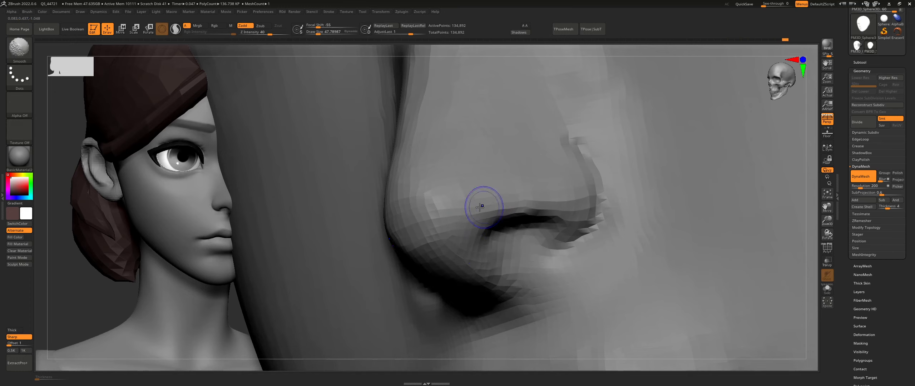
left_click_drag(442, 237, 441, 222, "shift")
right_click_drag(446, 224, 416, 229)
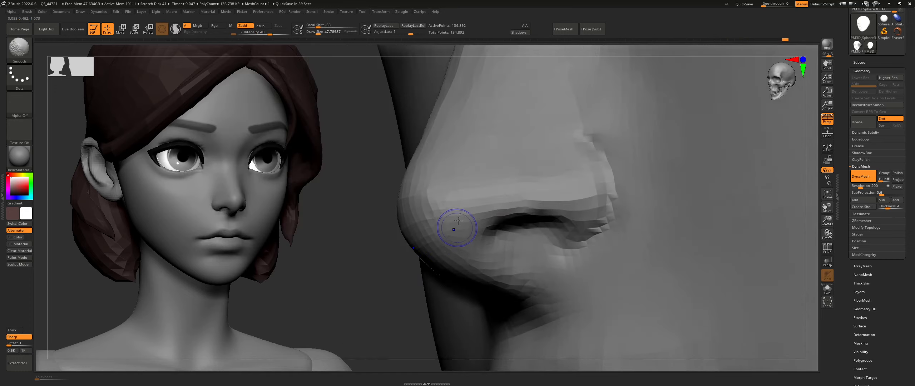
Reshape the lower nostril edge and wing base with a larger Move brush and smooth the nostril rim.
right_click_drag(473, 248, 569, 261)
key("s")
left_click(546, 238)
key("b")
key("m")
key("v")
left_click_drag(576, 282, 579, 288)
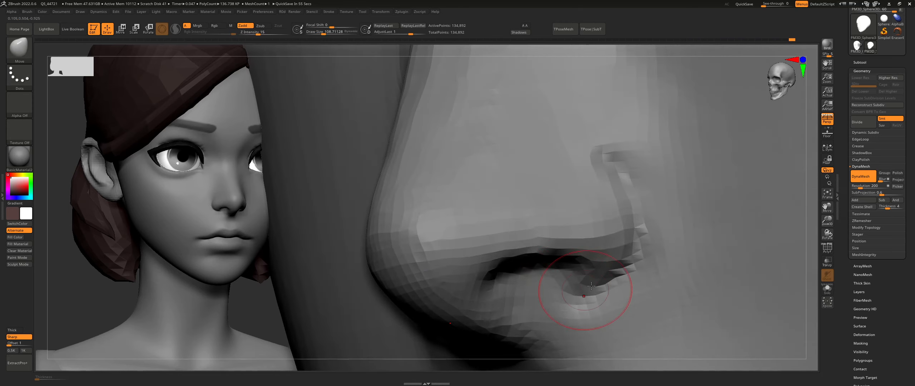
right_click_drag(601, 275, 607, 268)
key("s")
left_click(602, 265)
left_click_drag(611, 276, 580, 293)
right_click_drag(579, 284, 567, 260)
left_click_drag(618, 257, 621, 247, "shift")
Adjust the back of the nose wing in profile with the Move brush at a reduced size.
mouse_move(604, 246)
right_mouse_down("ctrl")
mouse_move(480, 225)
mouse_move(551, 222)
right_mouse_up("ctrl")
mouse_move(493, 200)
right_mouse_down("ctrl")
mouse_move(469, 218)
mouse_move(474, 234)
right_mouse_up("ctrl")
key("s")
left_click(456, 223)
key("s")
left_click_drag(473, 238, 466, 247)
mouse_move(435, 226)
right_mouse_down()
mouse_move(449, 221)
mouse_move(445, 206)
right_mouse_up()
key("s")
left_click(442, 207)
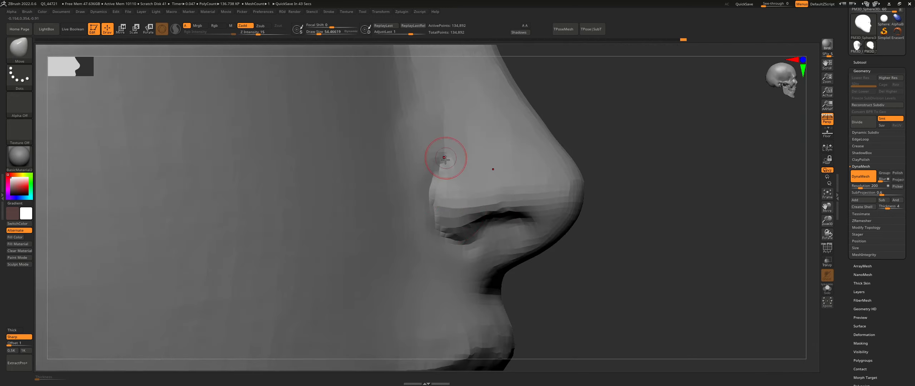
Soften the area around the top of the nose wing and set the Move brush size to about 90.
right_click_drag(461, 135, 425, 138, "shift")
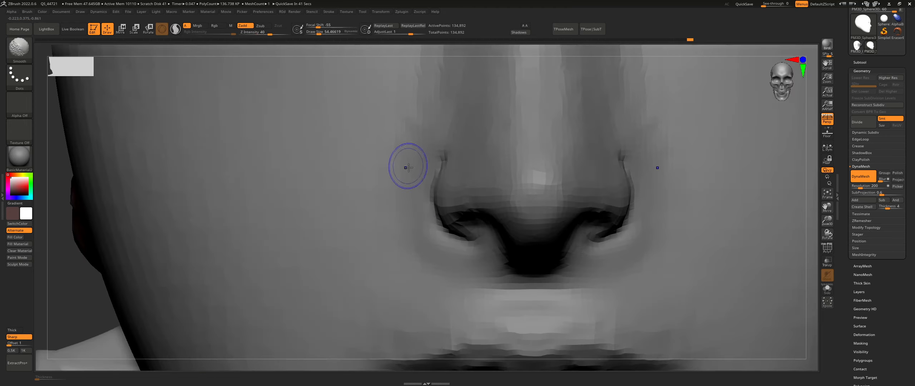
right_click_drag(472, 262, 443, 246)
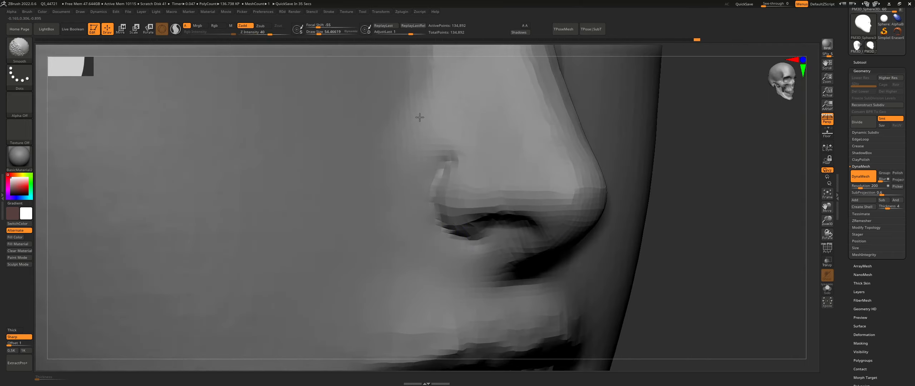
right_click_drag(420, 180, 441, 139, "ctrl")
mouse_move(536, 175)
right_mouse_down()
mouse_move(494, 171)
mouse_move(451, 203)
right_mouse_up()
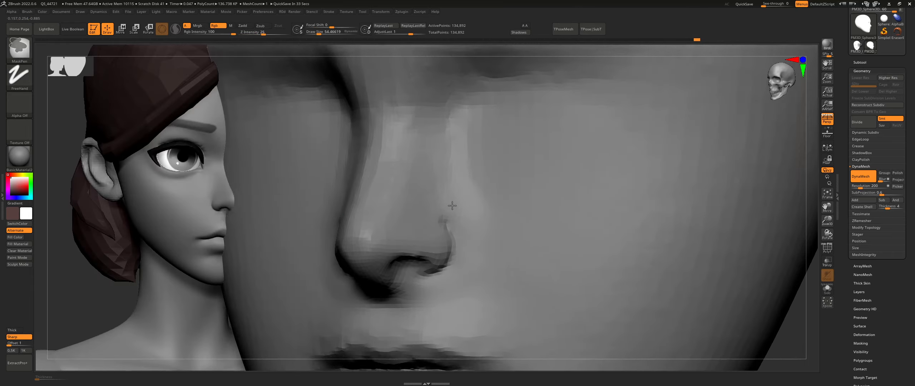
key("b")
key("m")
key("v")
right_click_drag(445, 232, 411, 214)
key("s")
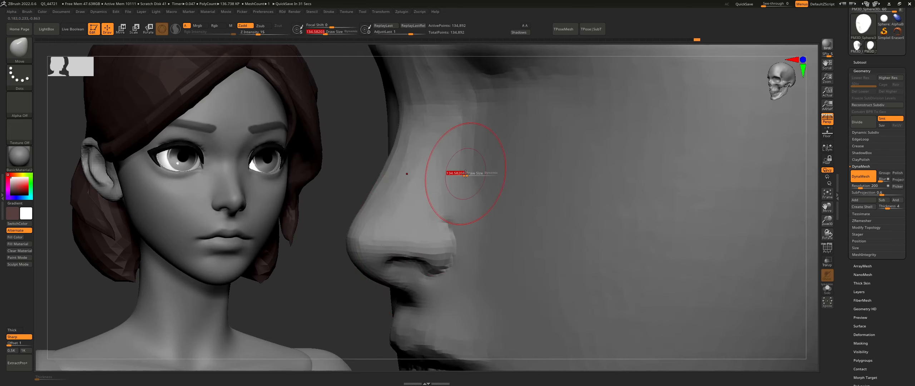
left_click_drag(460, 175, 456, 175)
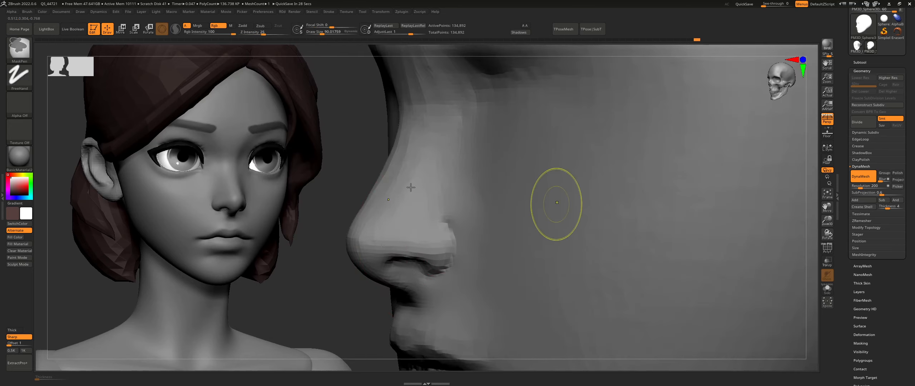
Reshape the side of the nose above the wing with the Move brush from the front.
right_click_drag(556, 204, 529, 168, "ctrl")
right_click_drag(461, 193, 497, 168, "shift")
mouse_move(501, 209)
right_mouse_down("alt")
mouse_move(501, 172)
mouse_move(536, 246)
right_mouse_up("alt")
right_click_drag(595, 239, 508, 228, "alt")
right_click_drag(507, 229, 518, 246, "ctrl")
key("s")
left_click_drag(549, 208, 559, 179)
key("s")
left_click_drag(564, 153, 570, 175)
key("s")
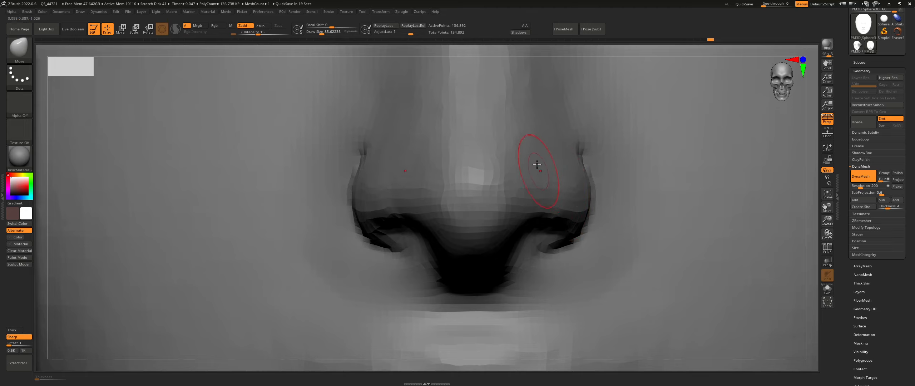
Smooth the side of the nose from the wing up to the bridge.
left_click_drag(535, 153, 527, 148, "shift")
right_click_drag(499, 176, 520, 154)
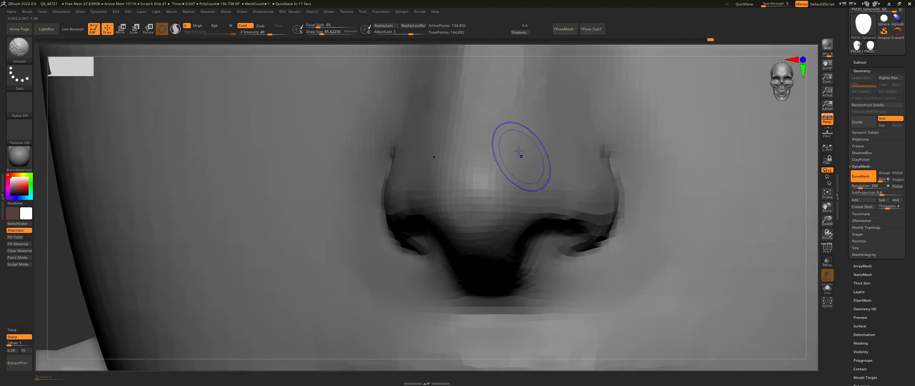
left_click_drag(520, 154, 536, 145, "shift")
mouse_move(552, 141)
right_mouse_down("alt")
mouse_move(564, 189)
mouse_move(473, 161)
right_mouse_up("alt")
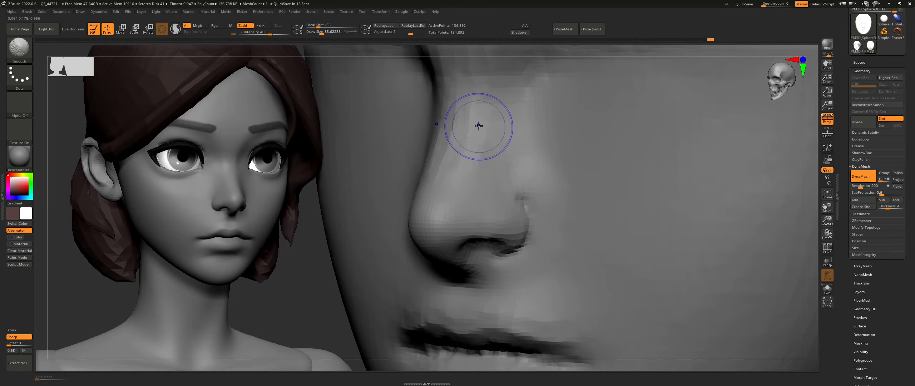
left_click_drag(478, 126, 479, 135, "shift")
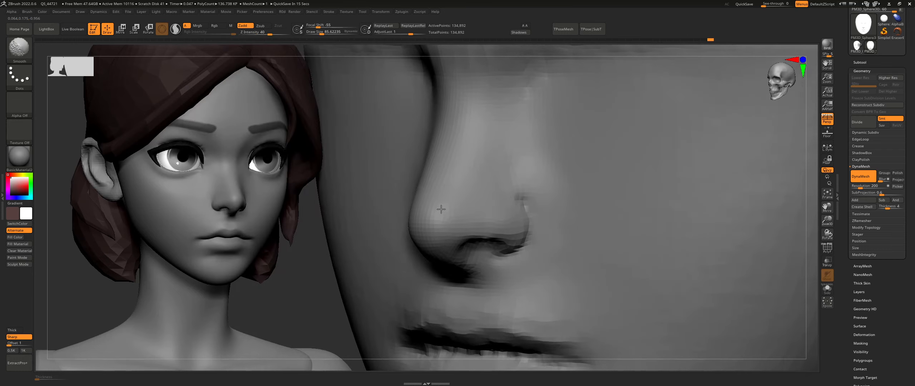
Smooth the outer surface of the nose wing and the transition to the nostril rim.
mouse_move(487, 208)
right_mouse_down()
mouse_move(461, 211)
mouse_move(486, 241)
mouse_move(469, 231)
mouse_move(498, 249)
right_mouse_up()
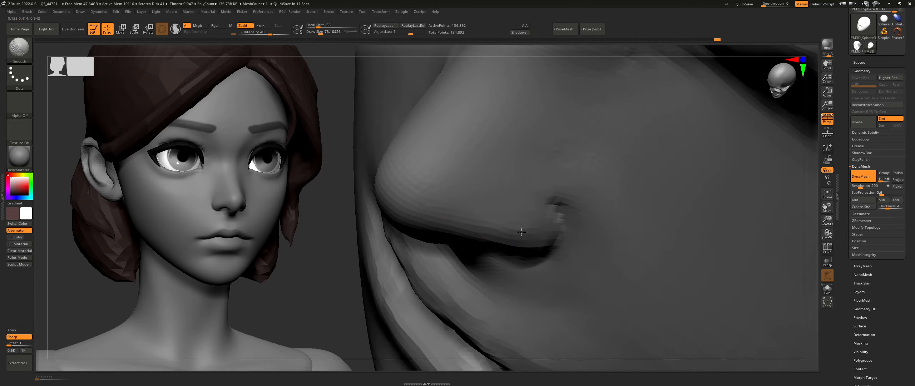
right_click_drag(454, 225, 494, 220)
mouse_move(494, 220)
left_mouse_down("shift")
mouse_move(486, 248)
mouse_move(477, 240)
left_mouse_up("shift")
right_click_drag(515, 241, 498, 229)
left_click_drag(497, 230, 511, 248, "shift")
mouse_move(501, 254)
right_mouse_down()
mouse_move(520, 250)
mouse_move(497, 242)
right_mouse_up()
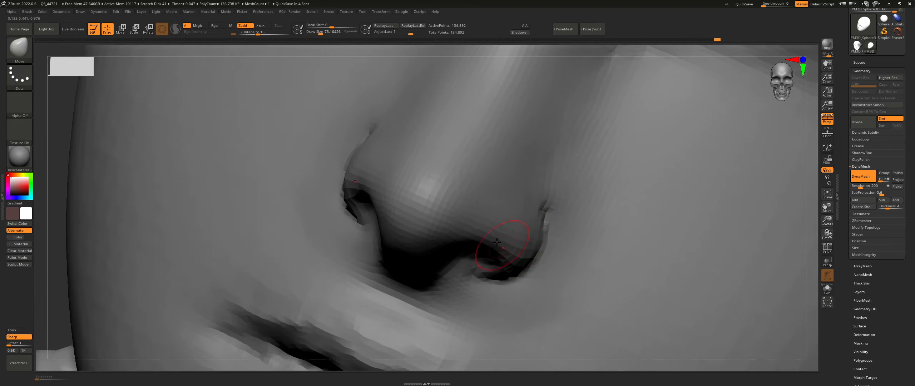
Refine the nostril rim and the upper crease of the nose wing with a Move brush of about size 65.
left_click_drag(515, 252, 515, 250)
right_click_drag(514, 250, 489, 254)
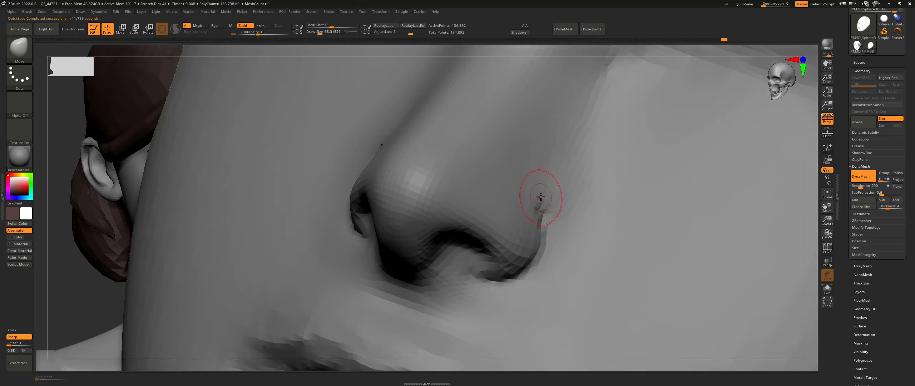
right_click_drag(548, 198, 543, 184)
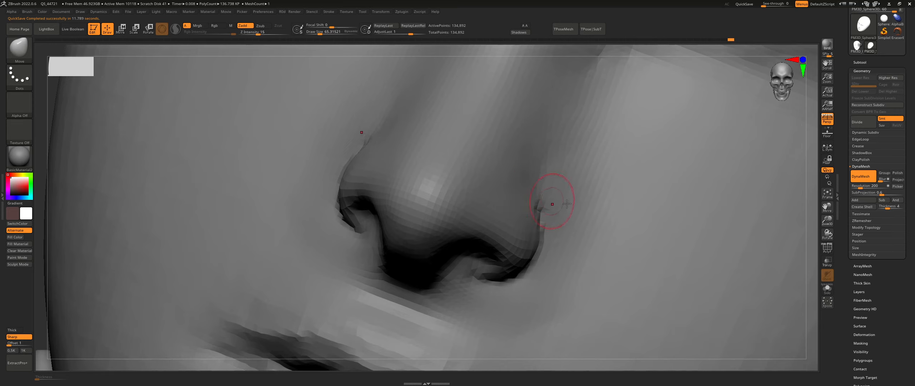
right_click_drag(567, 203, 542, 165)
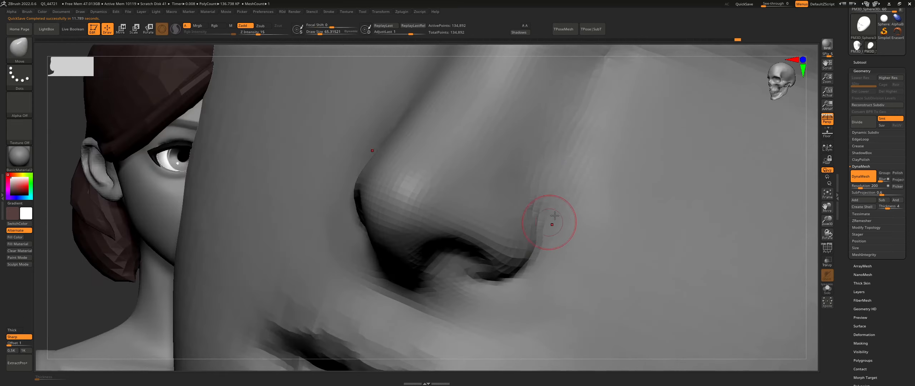
mouse_move(555, 216)
right_mouse_down()
mouse_move(523, 273)
mouse_move(503, 252)
mouse_move(518, 284)
right_mouse_up()
Shape the inner nostril opening, the columella and the nostril base with the Move brush from below.
mouse_move(504, 287)
left_mouse_down()
mouse_move(475, 272)
mouse_move(500, 340)
mouse_move(498, 291)
mouse_move(465, 292)
mouse_move(448, 258)
left_mouse_up()
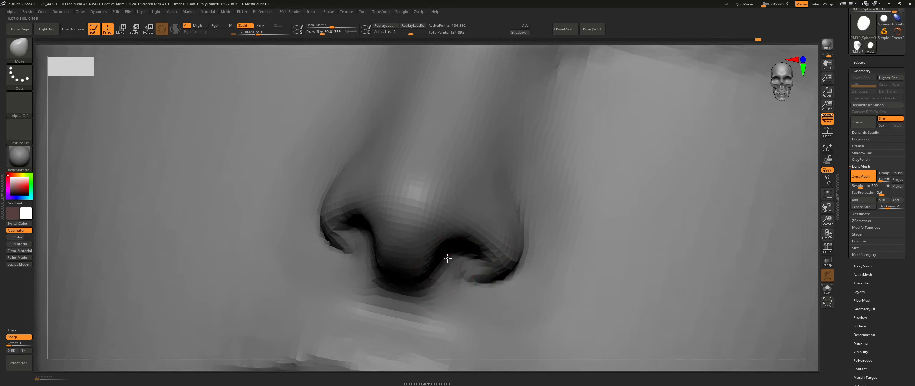
right_click_drag(447, 258, 449, 231)
mouse_move(442, 250)
left_mouse_down()
mouse_move(417, 248)
mouse_move(432, 243)
left_mouse_up()
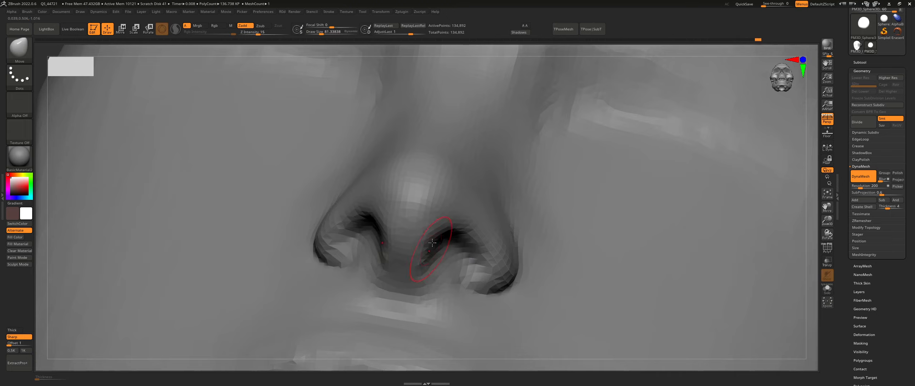
mouse_move(439, 279)
right_mouse_down()
mouse_move(400, 293)
mouse_move(479, 259)
right_mouse_up()
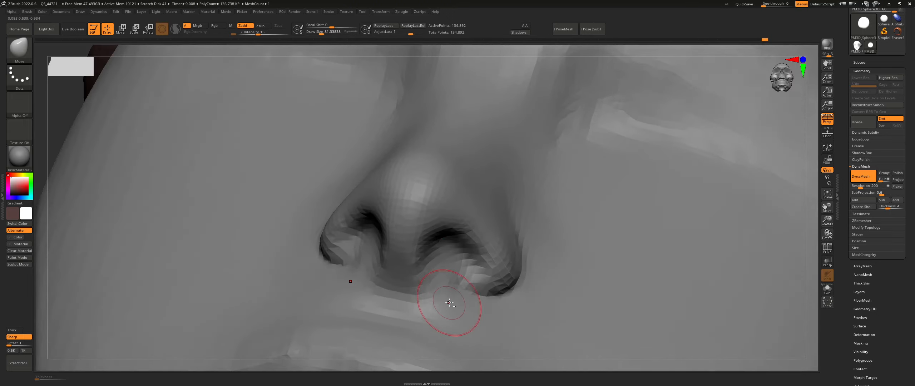
mouse_move(448, 302)
right_mouse_down()
mouse_move(460, 307)
mouse_move(480, 266)
right_mouse_up()
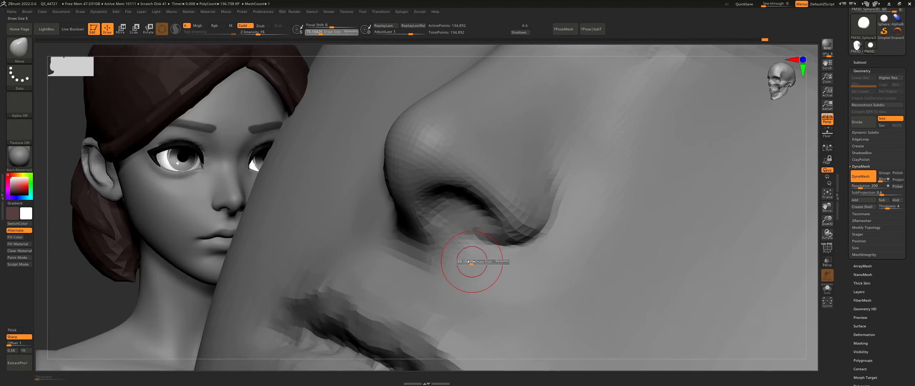
key("bracketright")
left_click_drag(484, 267, 492, 279)
mouse_move(651, 132)
left_mouse_down()
mouse_move(450, 106)
mouse_move(441, 117)
mouse_move(772, 131)
mouse_move(421, 122)
left_mouse_up()
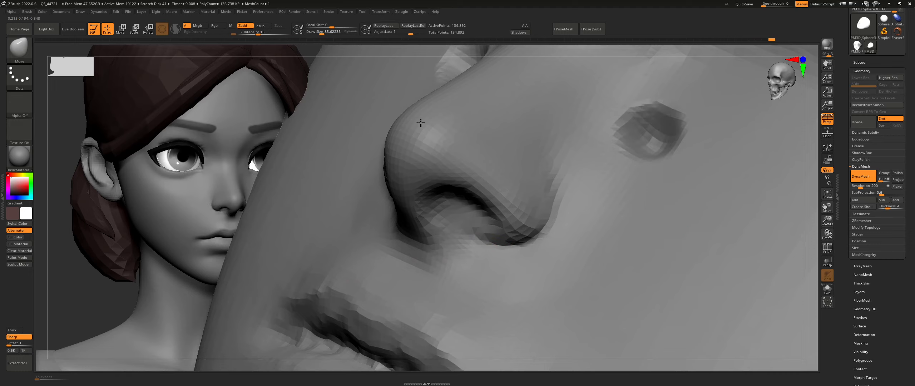
key("ctrl+z")
mouse_move(536, 211)
right_mouse_down()
mouse_move(565, 196)
mouse_move(514, 182)
mouse_move(639, 170)
right_mouse_up()
mouse_move(639, 170)
left_mouse_down("alt")
mouse_move(836, 174)
mouse_move(625, 172)
mouse_move(859, 186)
mouse_move(621, 151)
mouse_move(742, 152)
left_mouse_up("alt")
key("ctrl+z")
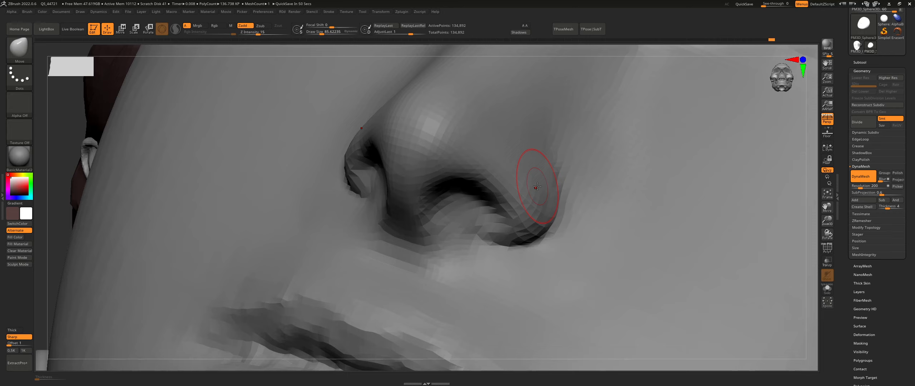
mouse_move(551, 190)
right_mouse_down("alt")
mouse_move(546, 238)
mouse_move(557, 240)
right_mouse_up("alt")
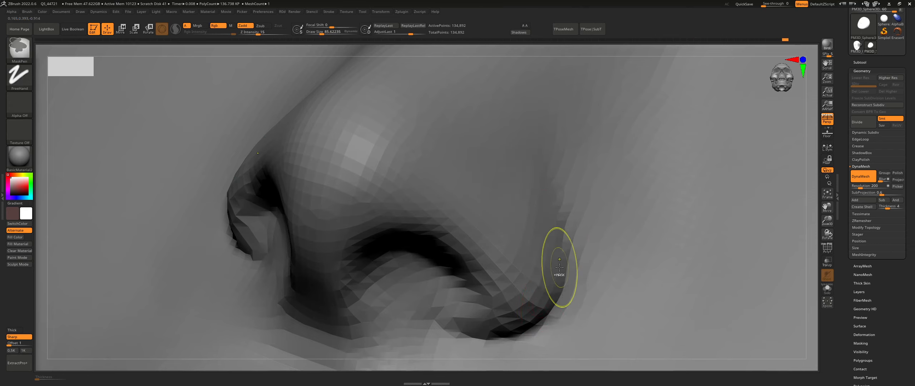
Adjust the nose wing and the nostril's outer edge with a Move brush of about size 90.
mouse_move(559, 274)
right_mouse_down("ctrl")
mouse_move(558, 221)
mouse_move(536, 211)
right_mouse_up("ctrl")
right_click_drag(536, 210, 537, 223, "ctrl")
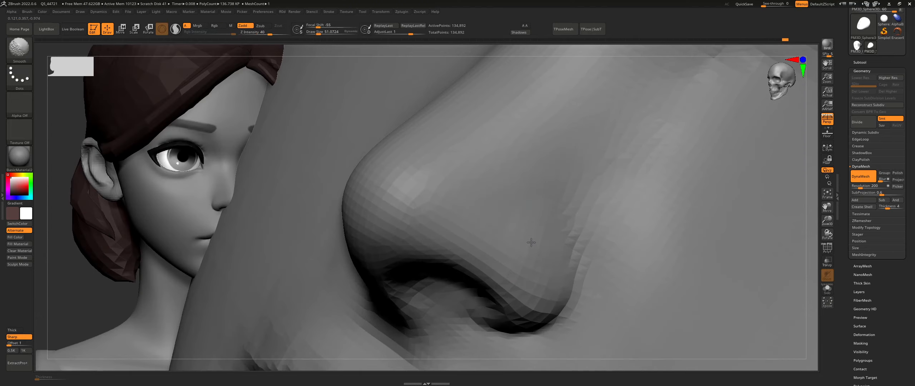
right_click_drag(535, 267, 535, 283)
key("s")
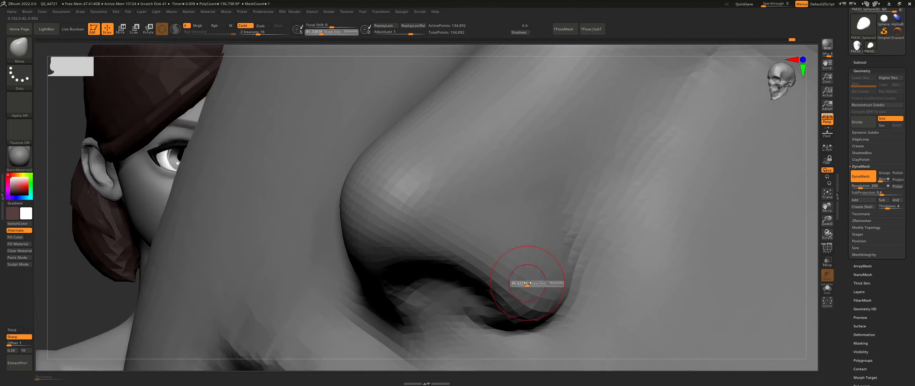
left_click_drag(535, 283, 527, 285)
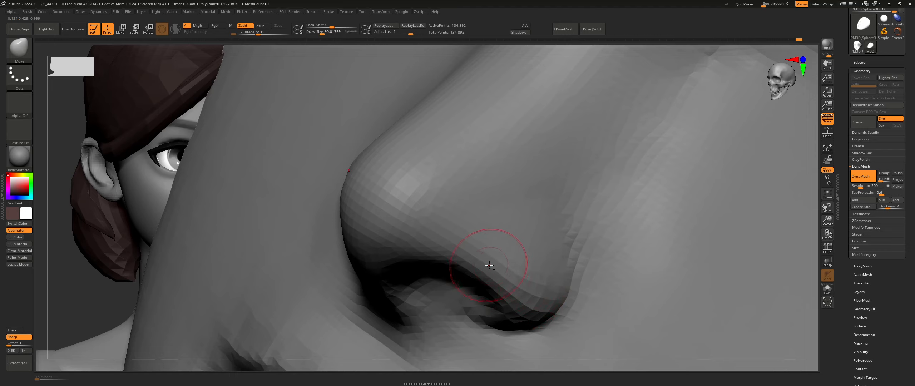
mouse_move(456, 250)
right_mouse_down()
mouse_move(486, 246)
mouse_move(512, 224)
mouse_move(536, 250)
right_mouse_up()
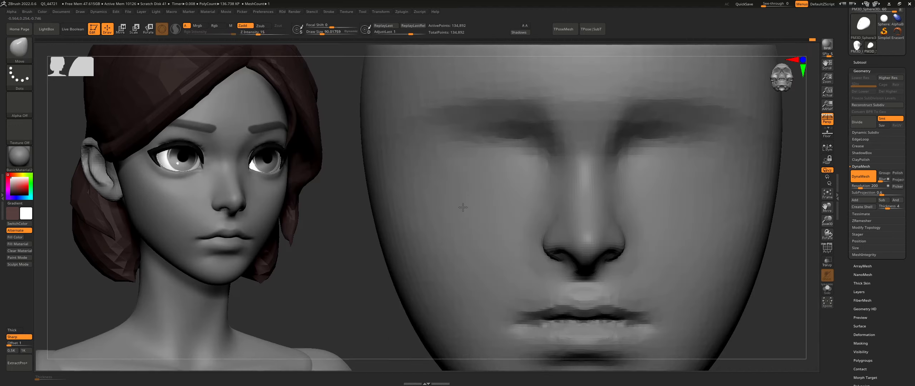
Shape the sides of the nose above the wings from the front with a Move brush of about size 200.
right_click_drag(463, 207, 560, 211, "ctrl")
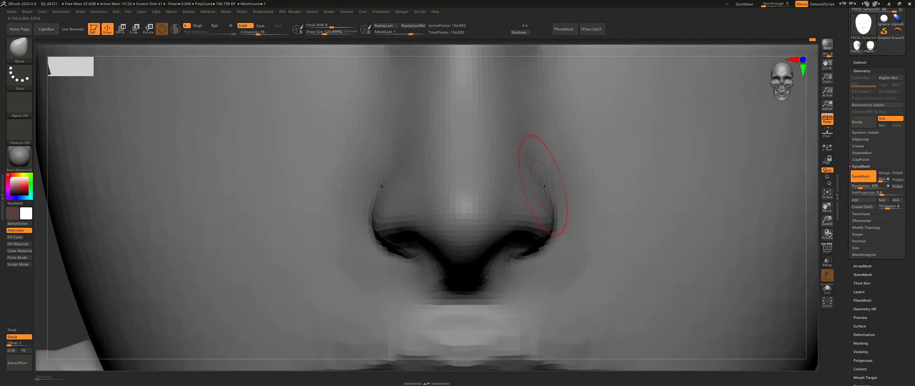
right_click_drag(554, 187, 523, 183, "alt")
key("s")
left_click_drag(518, 208, 517, 205)
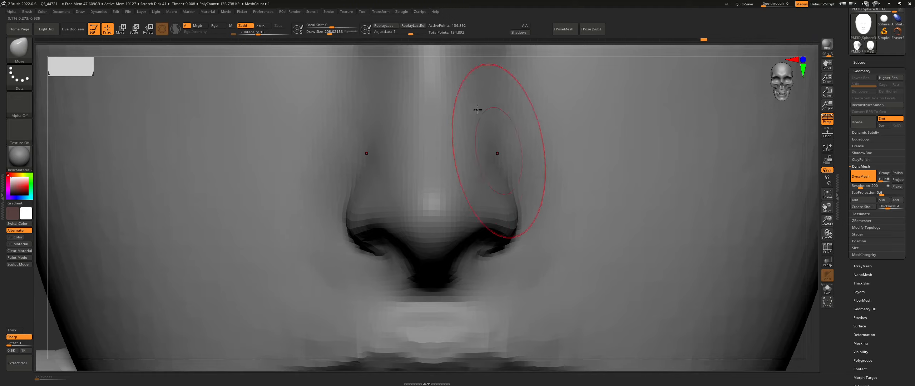
key("s")
left_click_drag(490, 155, 484, 159)
right_click_drag(479, 169, 500, 173)
right_click_drag(554, 183, 461, 186, "ctrl")
right_click_drag(461, 186, 510, 265, "ctrl")
Refine the lower nostril edges and nose wings from the front with a Move brush starting at about size 69.
key("s")
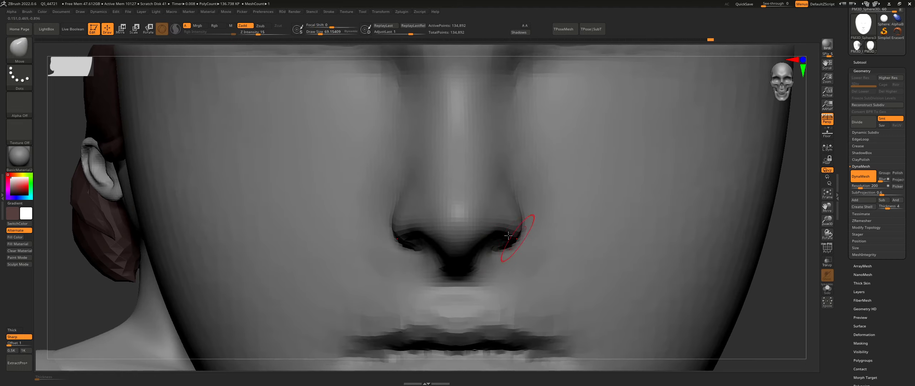
right_click_drag(508, 236, 494, 272)
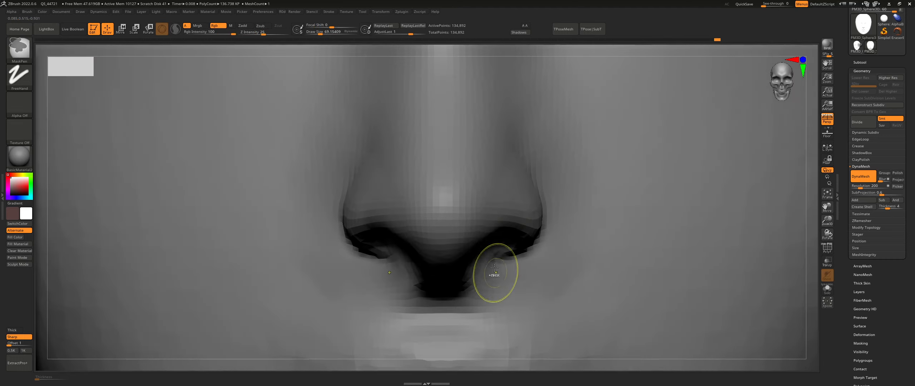
right_click_drag(504, 302, 494, 281, "alt")
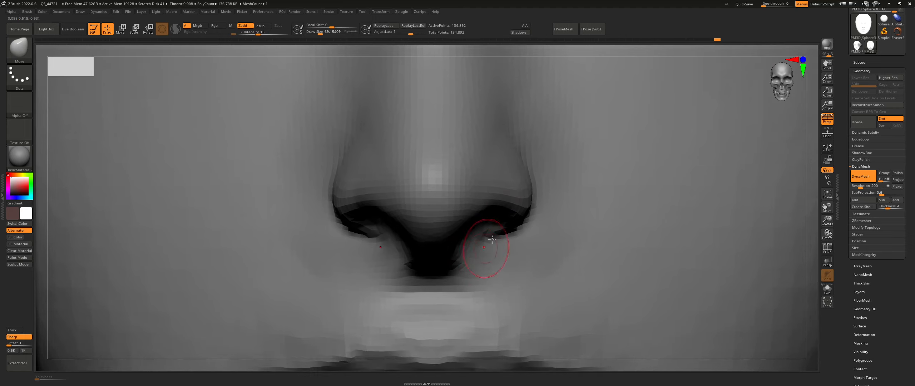
key("bracketright")
key("bracketright")
mouse_move(514, 204)
right_mouse_down()
mouse_move(520, 214)
mouse_move(445, 208)
mouse_move(431, 236)
mouse_move(441, 262)
right_mouse_up()
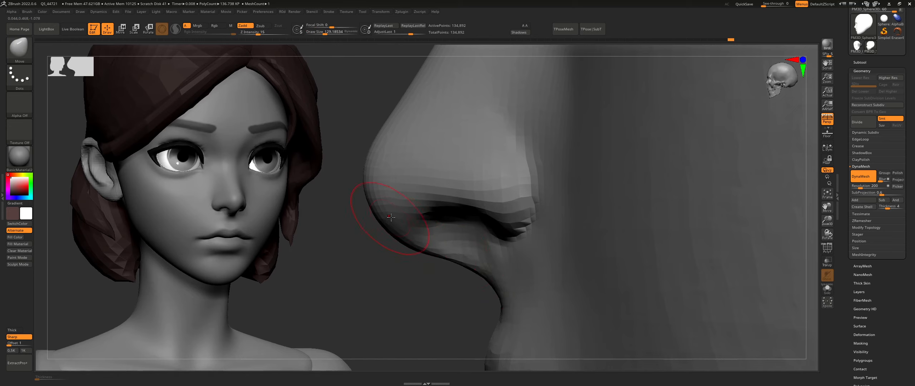
Adjust the nostril base in side view with a smaller Move brush and smooth the area below it.
right_click_drag(498, 271, 476, 259, "alt")
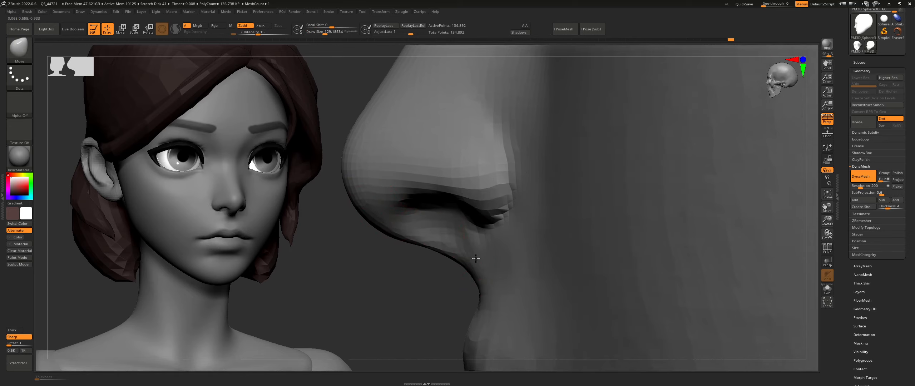
key("bracketleft")
right_click_drag(482, 232, 480, 230)
key("s")
left_click_drag(480, 229, 473, 230)
left_click_drag(483, 243, 476, 241, "shift")
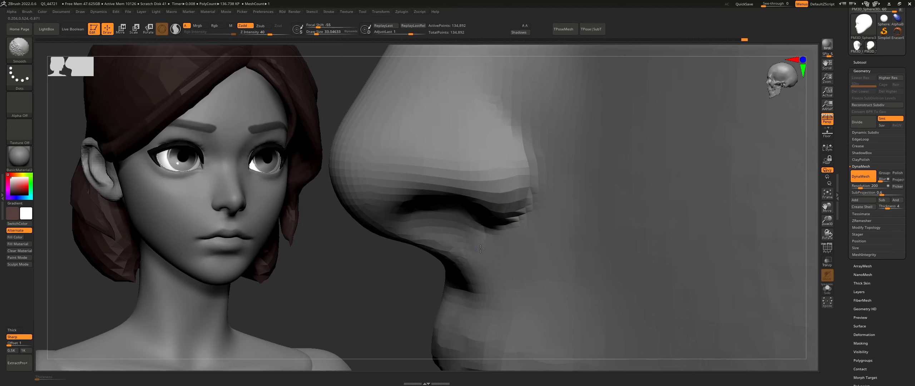
Smooth the nostril base and reshape the area between nose and upper lip with a Move brush of about size 104.
mouse_move(520, 261)
right_mouse_down()
mouse_move(561, 230)
mouse_move(502, 222)
right_mouse_up()
mouse_move(465, 213)
left_mouse_down("shift")
mouse_move(480, 232)
mouse_move(467, 233)
left_mouse_up("shift")
key("bracketright")
key("bracketright")
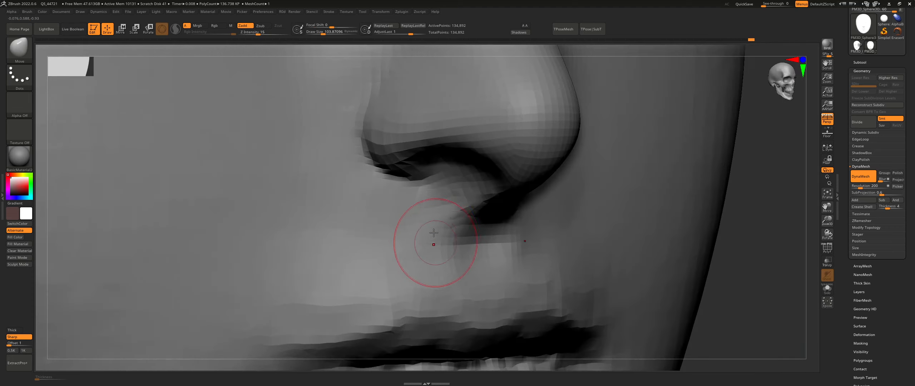
mouse_move(384, 241)
left_mouse_down("shift")
mouse_move(402, 235)
mouse_move(323, 278)
left_mouse_up("shift")
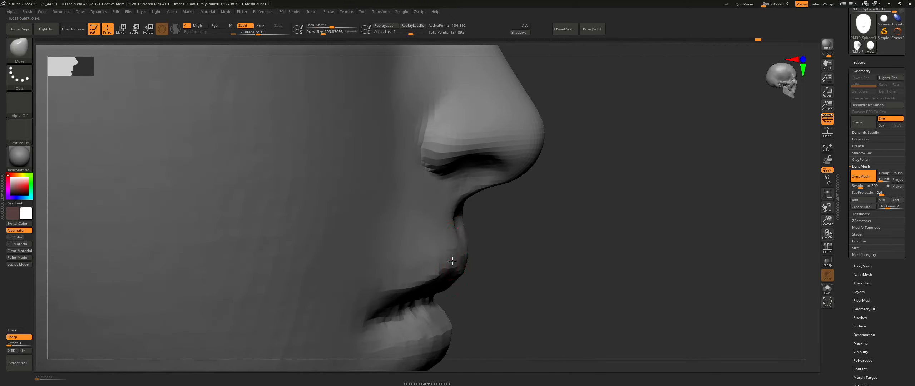
Shape the upper lip profile beneath the nose with a Move brush of about size 99 to 129.
key("s")
right_click_drag(470, 261, 454, 260)
left_click(464, 260)
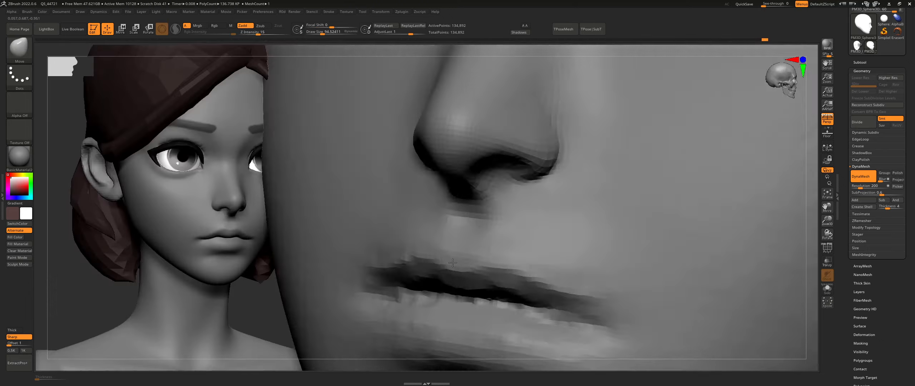
right_click_drag(469, 266, 471, 258)
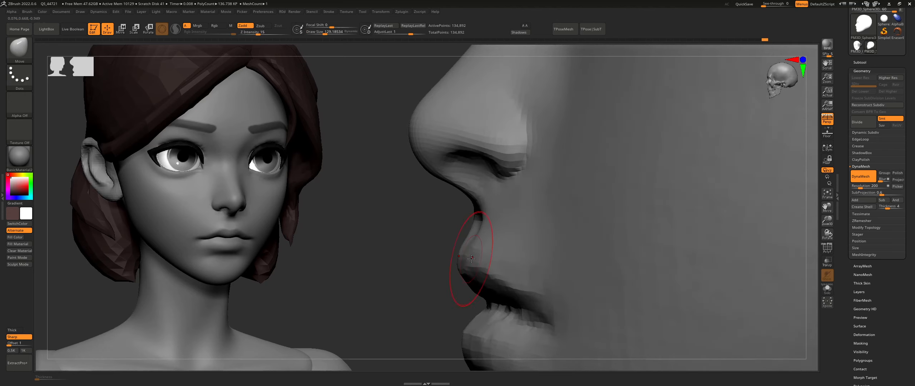
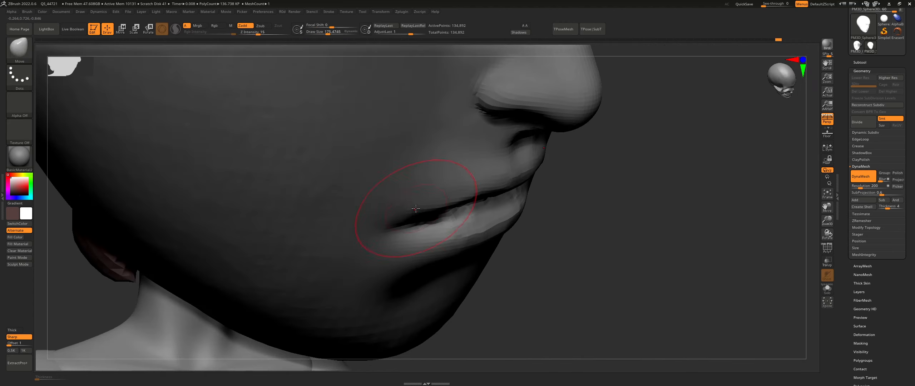
Reshape the mouth corner and the edge of the upper lip from below with the Move brush.
left_click_drag(431, 212, 430, 217)
key("s")
left_click_drag(467, 195, 464, 194)
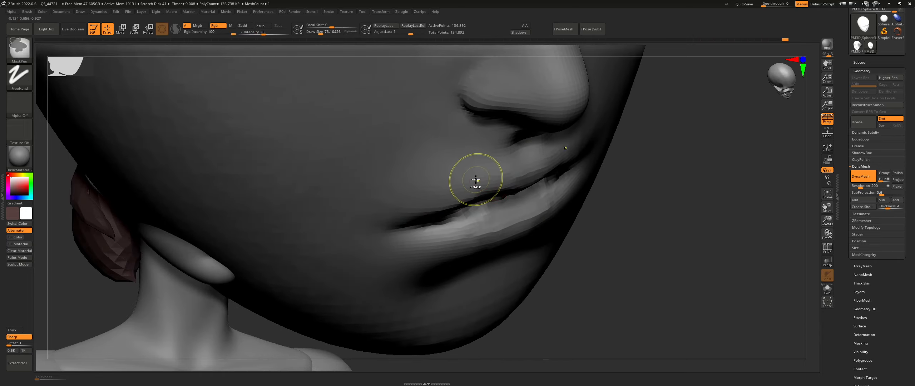
Smooth the surface above the upper lip and the cheek beside the mouth corner.
left_click_drag(474, 180, 417, 189, "shift")
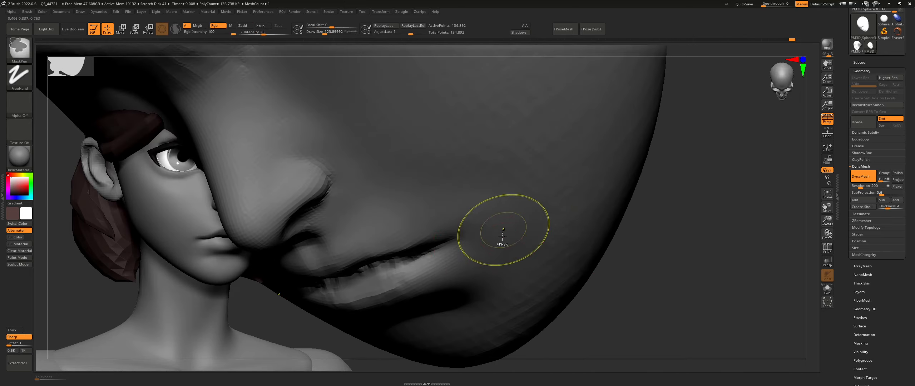
left_click_drag(502, 236, 561, 197, "shift")
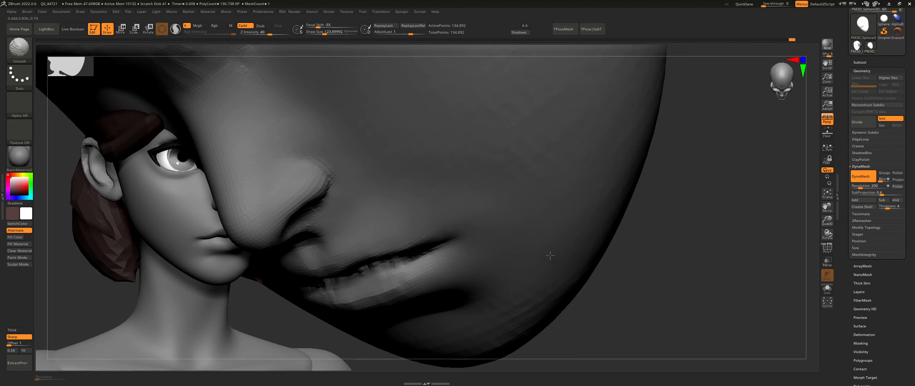
left_click_drag(536, 290, 543, 267, "shift")
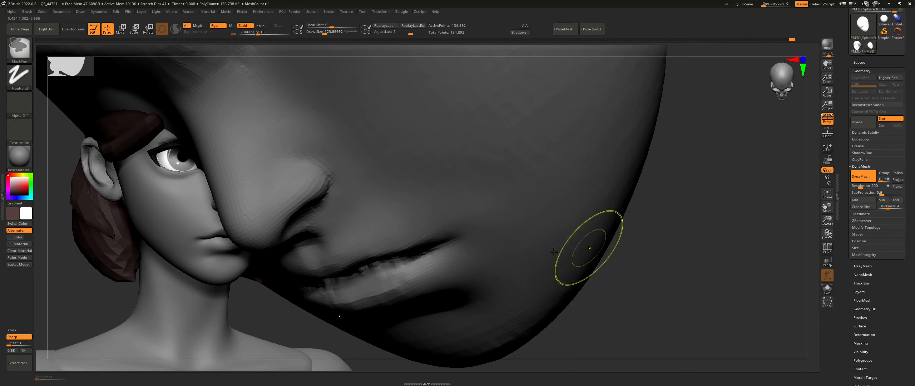
Shape the side of the chin and the lower jaw with a large Move brush, and smooth the surface.
mouse_move(590, 247)
right_mouse_down()
mouse_move(540, 236)
mouse_move(525, 280)
right_mouse_up()
left_click_drag(525, 281, 517, 281)
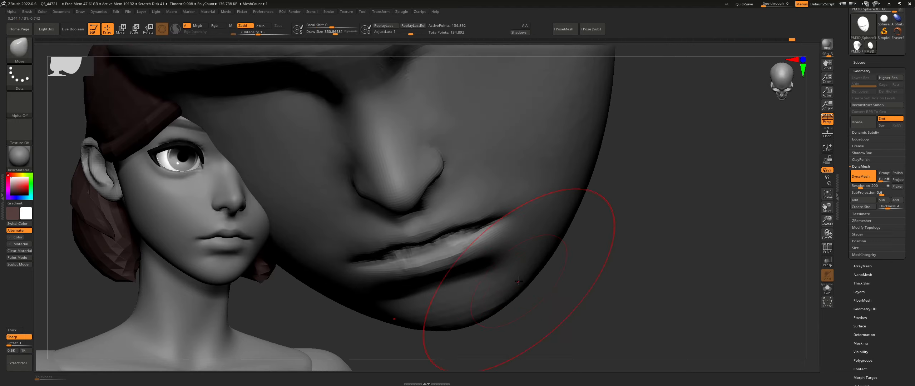
key("bracketleft")
left_click_drag(494, 311, 499, 312)
mouse_move(500, 312)
right_mouse_down()
mouse_move(510, 298)
mouse_move(500, 308)
right_mouse_up()
left_click_drag(500, 308, 498, 314)
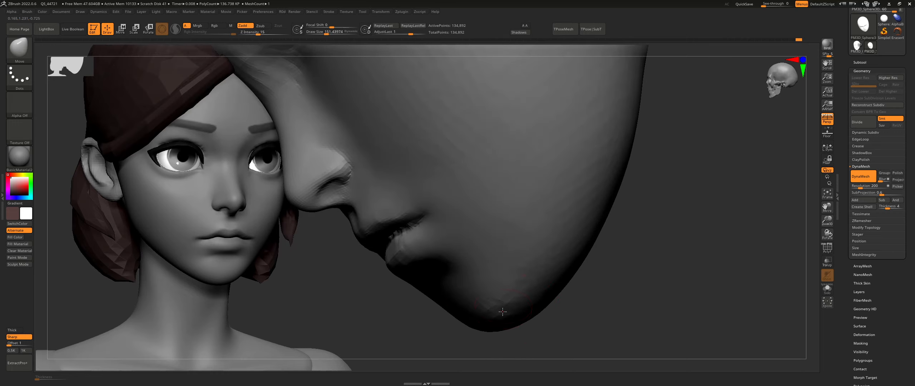
right_click_drag(498, 314, 508, 290)
left_click_drag(507, 290, 507, 287, "shift")
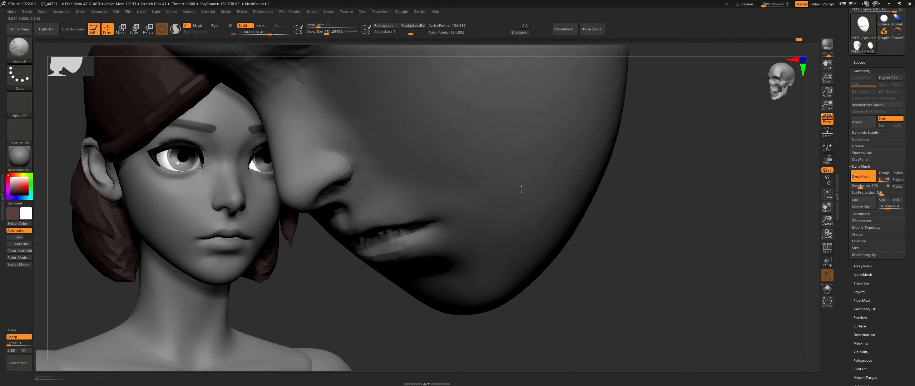
Shape the line between the lips from the front with a Move brush of about size 99 to 114.
mouse_move(522, 189)
right_mouse_down("ctrl")
mouse_move(533, 218)
mouse_move(562, 235)
mouse_move(496, 237)
right_mouse_up("ctrl")
key("s")
left_click(486, 236)
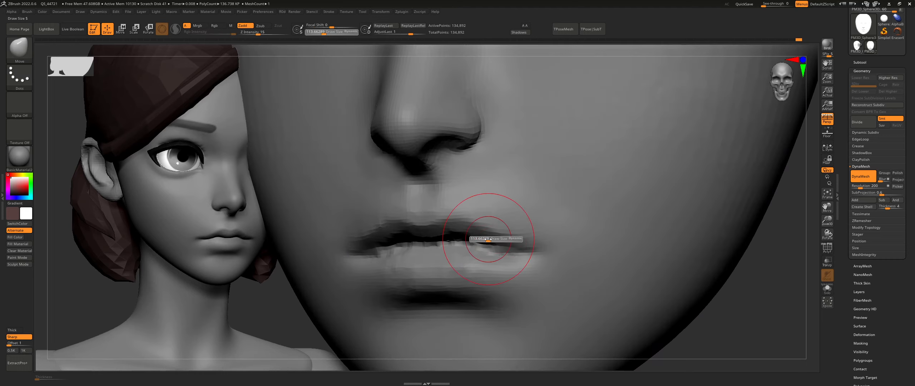
left_click_drag(460, 237, 459, 244)
key("s")
mouse_move(454, 238)
right_mouse_down("ctrl")
mouse_move(439, 245)
mouse_move(512, 238)
right_mouse_up("ctrl")
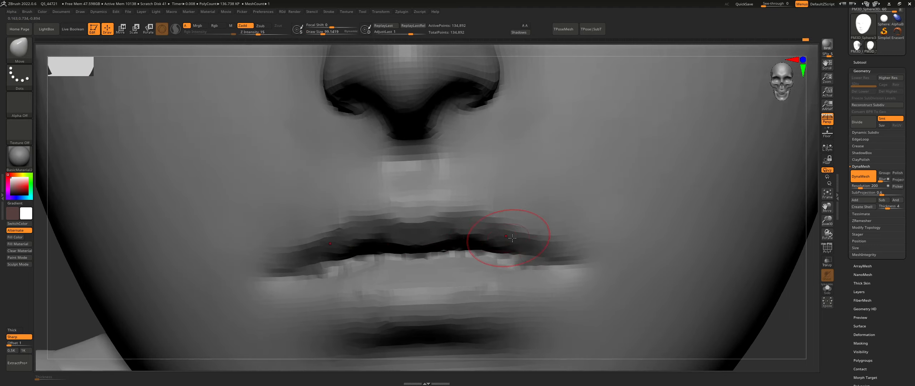
Switch to the Inflate brush, lower its Z intensity and use a size of about 124 on the lips near the mouth corner.
key("b")
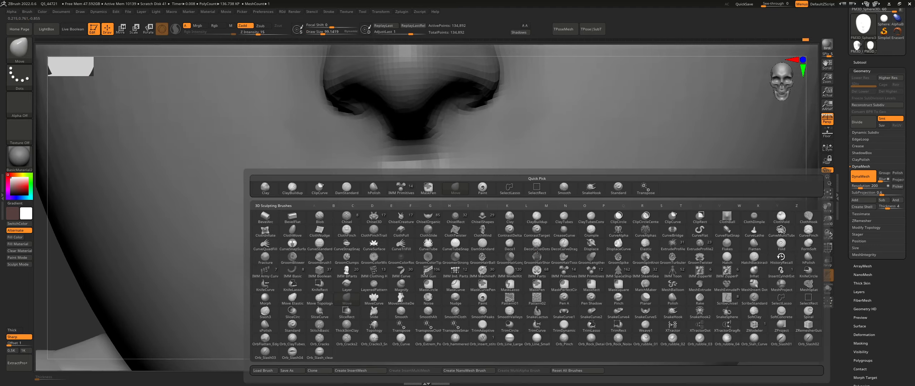
key("i")
key("n")
right_click_drag(510, 250, 307, 74)
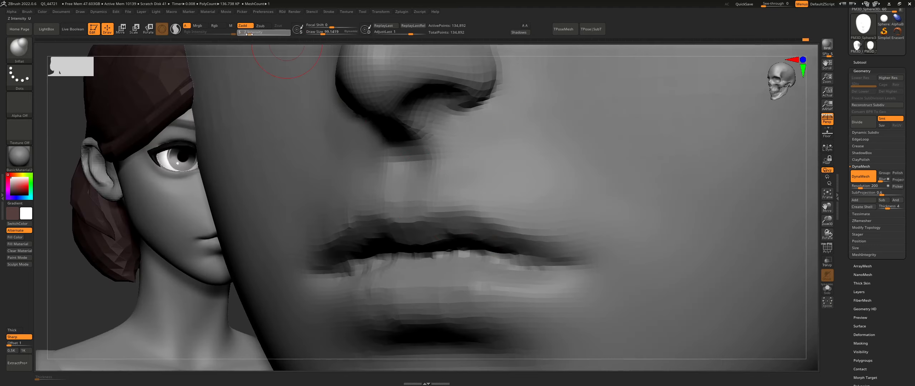
key("Return")
key("bracketright")
right_click_drag(477, 246, 495, 250, "shift")
key("s")
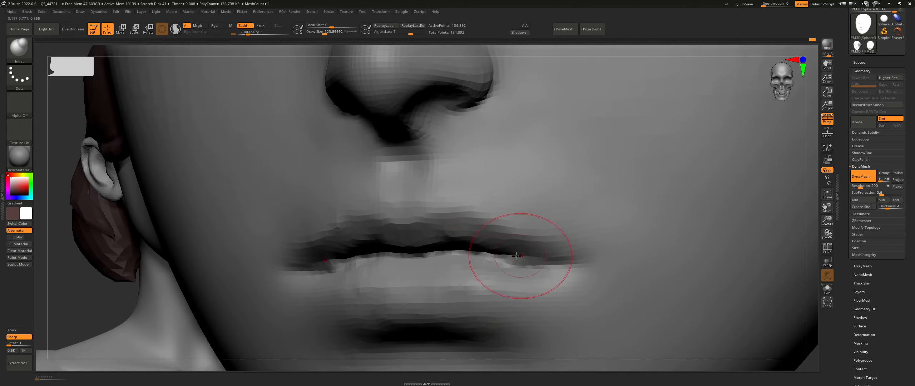
Carve the crease between the lips toward the mouth corner with the DamStandard brush at a draw size of about 48.
mouse_move(405, 258)
right_mouse_down("shift")
mouse_move(393, 255)
mouse_move(417, 256)
right_mouse_up("shift")
right_click_drag(314, 266, 327, 267)
key("b")
key("d")
key("s")
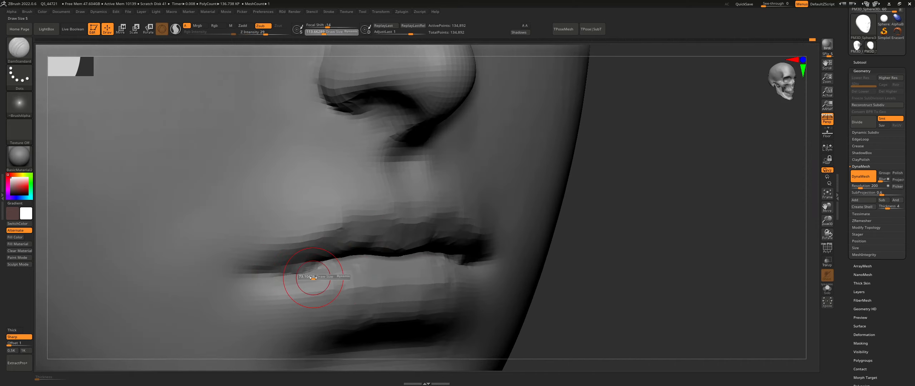
left_click_drag(319, 265, 280, 271)
right_click_drag(278, 270, 246, 268)
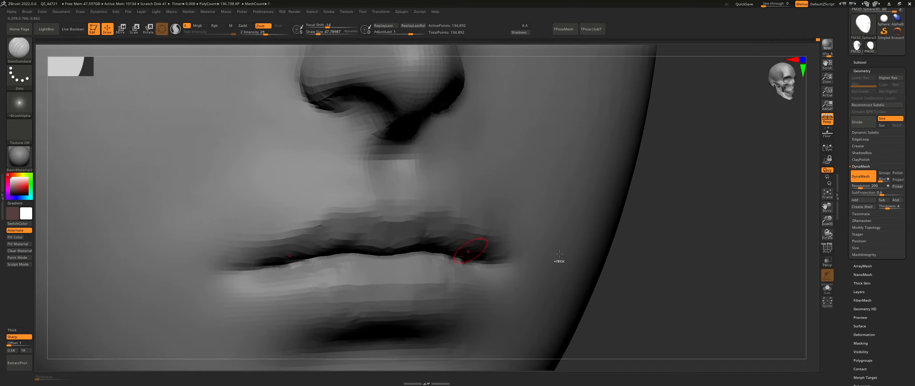
right_click_drag(560, 260, 533, 234, "ctrl")
right_click_drag(532, 234, 576, 229, "shift")
key("s")
left_click_drag(576, 229, 580, 230)
Switch to the Move brush and adjust the Smooth brush's Weighted Smooth Mode.
mouse_move(510, 216)
right_mouse_down()
mouse_move(527, 207)
mouse_move(498, 225)
mouse_move(582, 226)
mouse_move(518, 226)
mouse_move(569, 196)
mouse_move(494, 185)
right_mouse_up()
key("s")
key("b")
key("v")
key("s")
left_click_drag(494, 185, 492, 184)
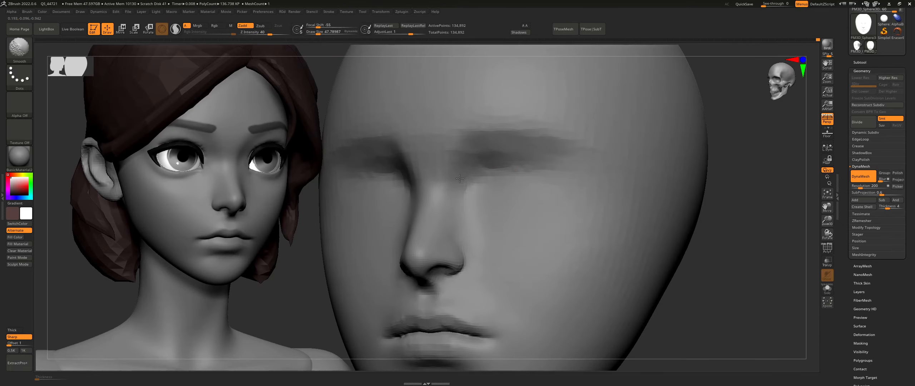
left_click(28, 12)
left_click(37, 256)
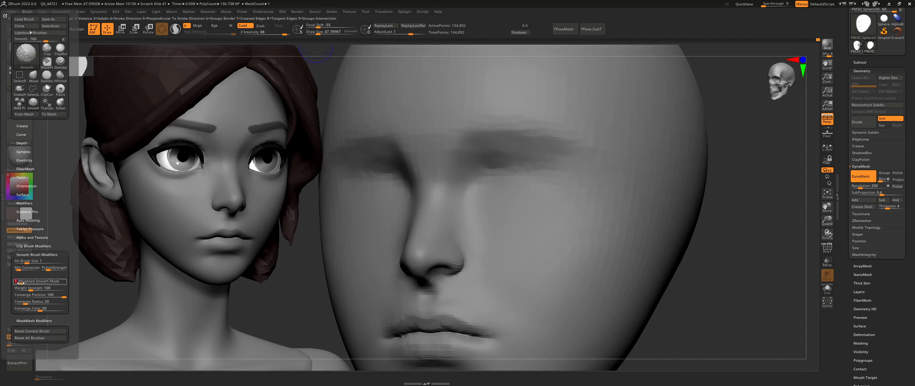
Smooth the brow ridge, eye sockets and temple areas of the head.
mouse_move(529, 232)
right_mouse_down("alt")
mouse_move(547, 204)
mouse_move(551, 243)
right_mouse_up("alt")
left_click_drag(557, 180, 485, 174, "shift")
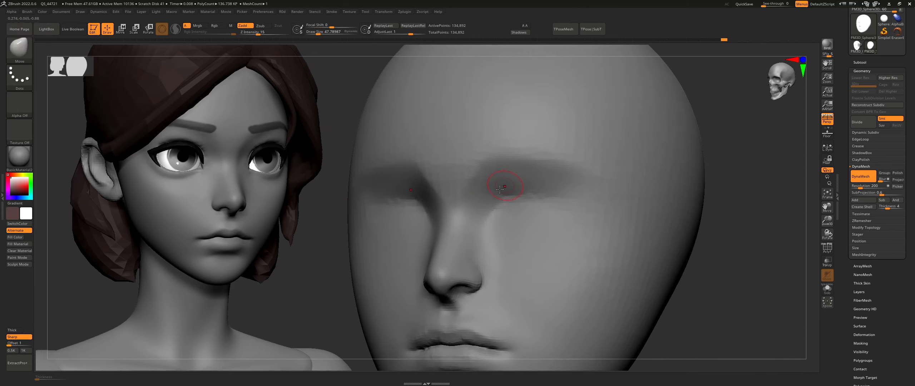
mouse_move(487, 182)
right_mouse_down()
mouse_move(476, 210)
mouse_move(465, 153)
right_mouse_up()
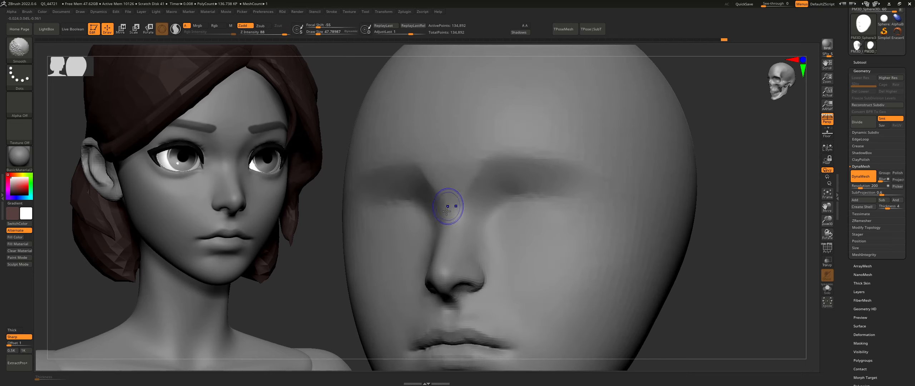
right_click_drag(454, 203, 439, 171, "alt")
left_click_drag(355, 159, 317, 199, "shift")
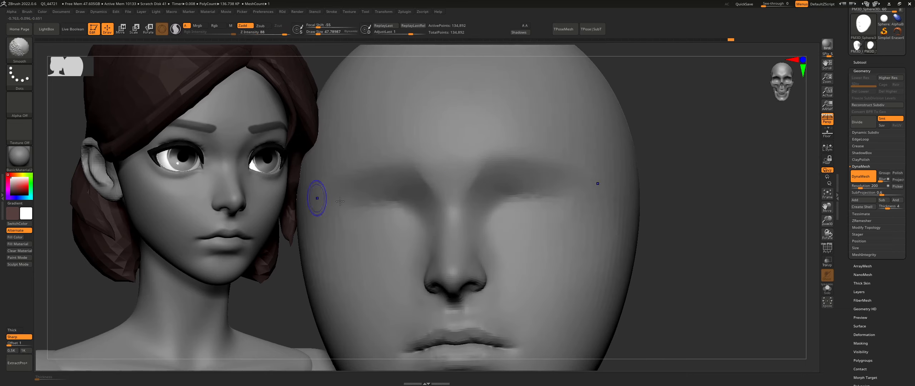
right_click_drag(317, 199, 372, 182, "alt")
right_click_drag(372, 181, 491, 199)
right_click_drag(581, 238, 560, 218, "ctrl")
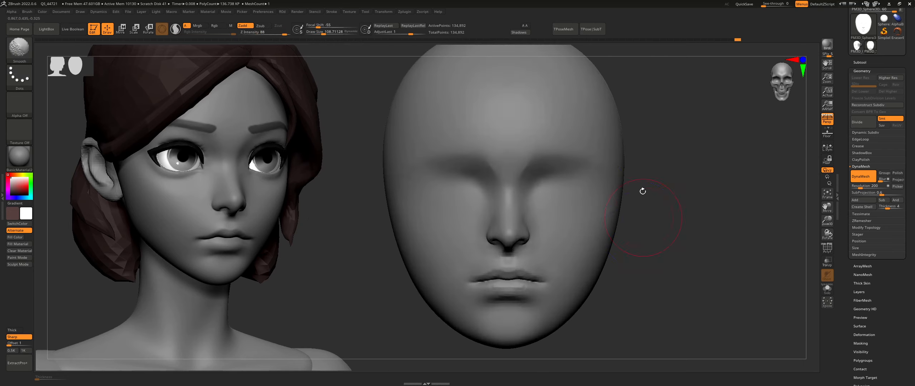
Reshape the nostril wing with the Move brush at a draw size of about 77.
left_click_drag(643, 191, 606, 116)
mouse_move(565, 116)
right_mouse_down()
mouse_move(559, 122)
mouse_move(480, 94)
mouse_move(468, 100)
right_mouse_up()
mouse_move(530, 214)
right_mouse_down("alt")
mouse_move(528, 172)
mouse_move(553, 208)
mouse_move(526, 188)
mouse_move(494, 202)
right_mouse_up("alt")
key("]")
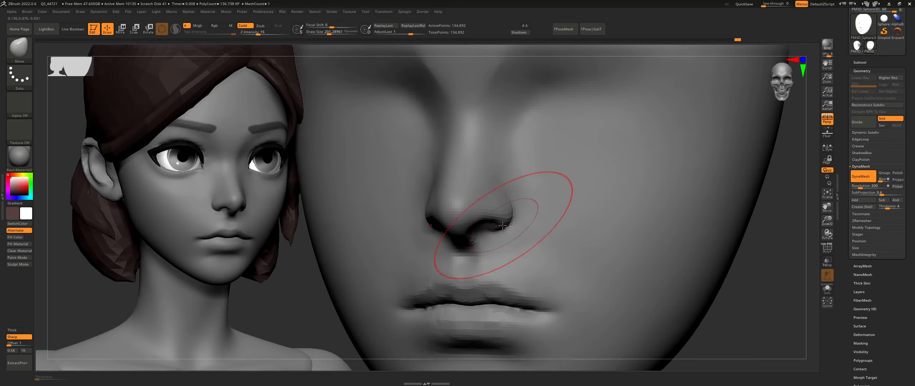
key("s")
left_click_drag(519, 227, 507, 228)
right_click_drag(515, 227, 492, 229)
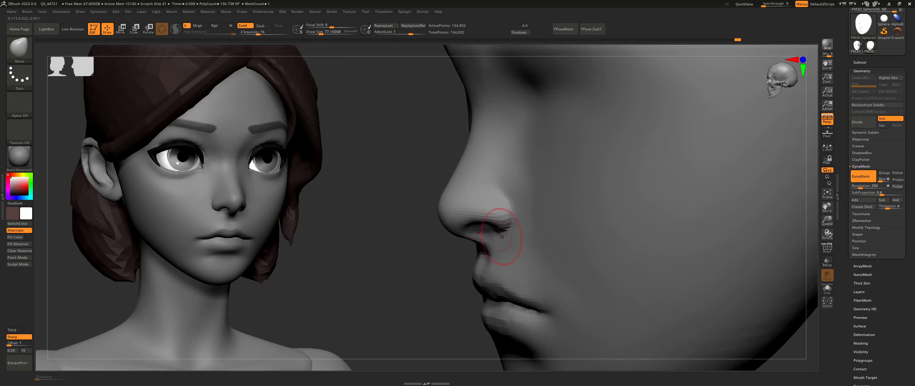
left_click_drag(515, 237, 515, 230)
Smooth the cheek surface beside the nose and above the mouth corner.
right_click_drag(516, 233, 536, 227)
left_click_drag(538, 154, 545, 174, "shift")
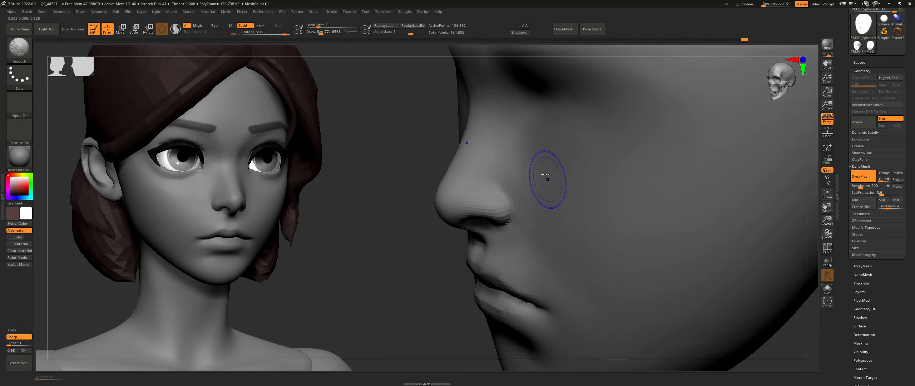
right_click_drag(520, 163, 528, 183)
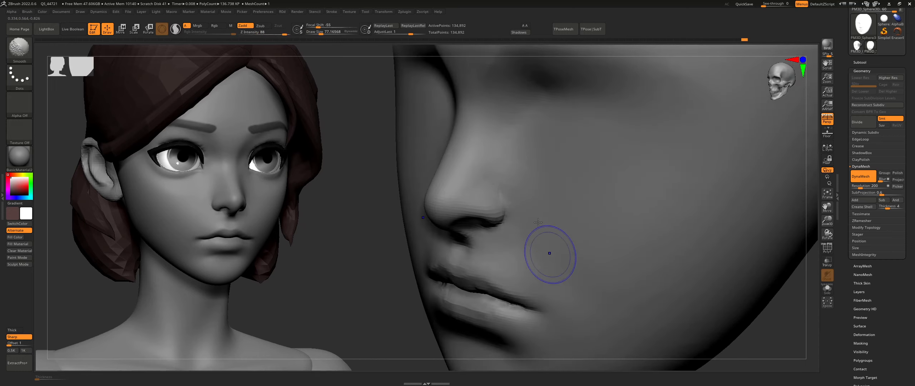
Shape the mouth corner and the surrounding cheek with the Move brush at draw sizes of about 90 to 109.
key("b")
key("m")
key("v")
mouse_move(539, 251)
right_mouse_down()
mouse_move(430, 218)
mouse_move(436, 210)
right_mouse_up()
key("ctrl")
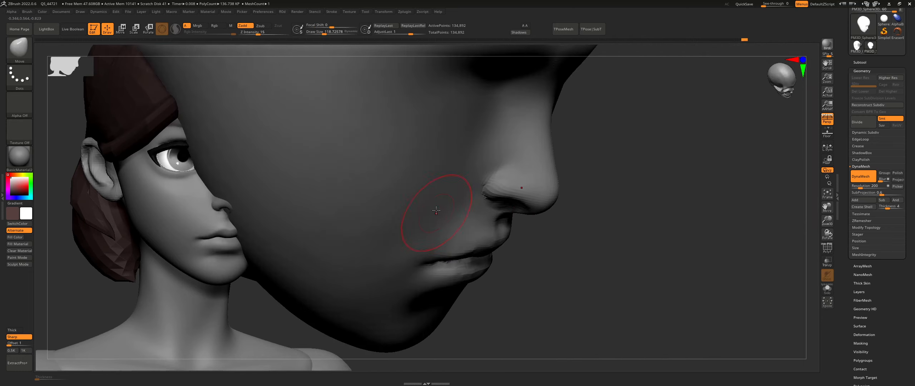
key("s")
left_click(418, 248)
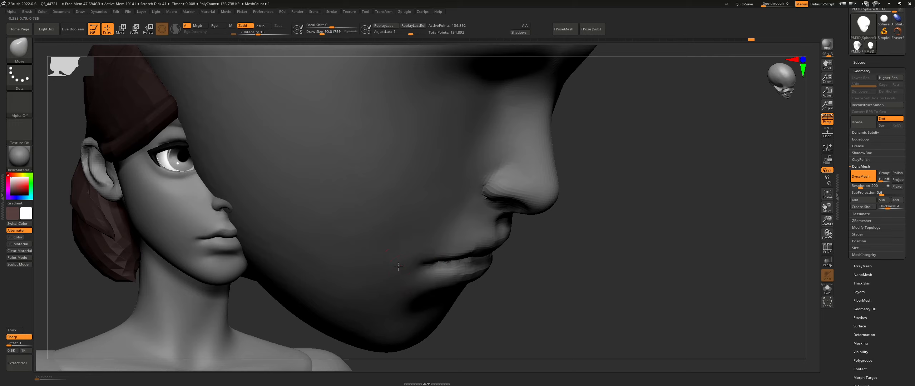
mouse_move(399, 267)
right_mouse_down()
mouse_move(454, 249)
mouse_move(442, 239)
right_mouse_up()
key("s")
left_click(451, 237)
key("s")
left_click(440, 239)
mouse_move(515, 245)
right_mouse_down()
mouse_move(497, 224)
mouse_move(508, 238)
right_mouse_up()
right_click_drag(517, 187, 518, 178)
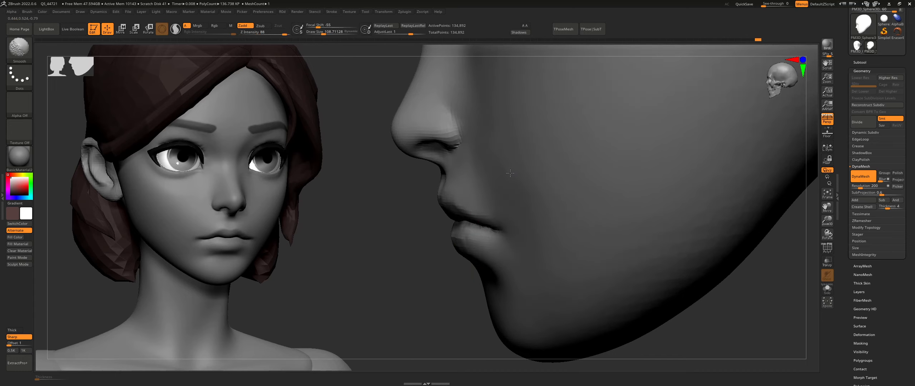
Smooth the cheek beside the mouth and the lower jaw near the chin.
right_click_drag(540, 201, 520, 196)
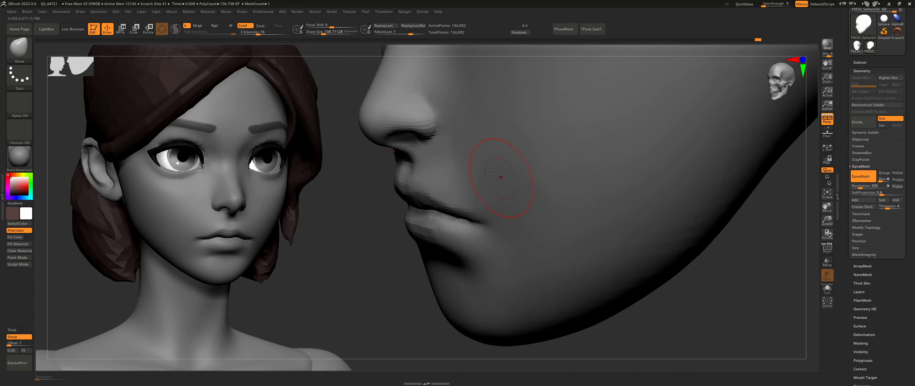
left_click_drag(467, 154, 496, 177, "shift")
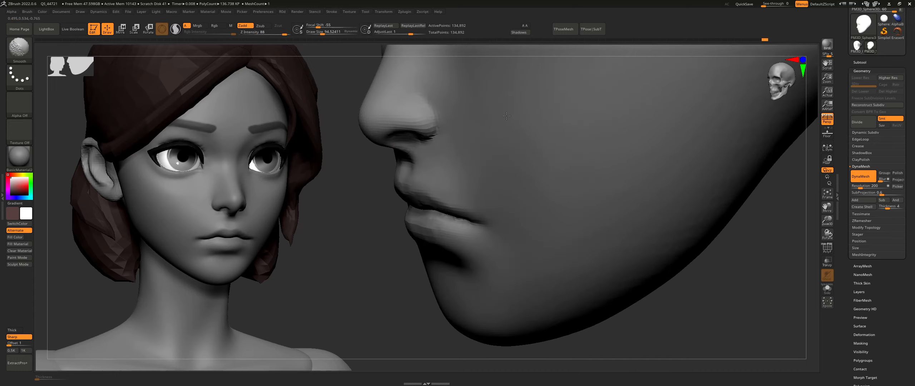
right_click_drag(518, 278, 535, 274)
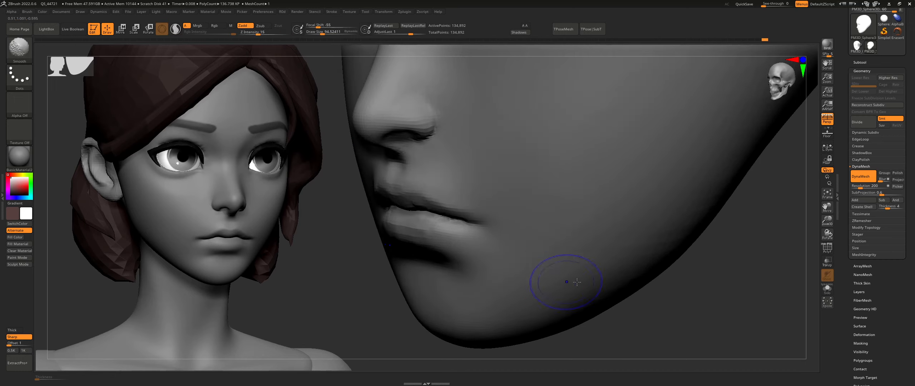
left_click_drag(517, 306, 523, 303, "shift")
mouse_move(533, 283)
right_mouse_down()
mouse_move(581, 271)
mouse_move(532, 257)
mouse_move(526, 240)
mouse_move(569, 255)
mouse_move(572, 279)
mouse_move(615, 275)
right_mouse_up()
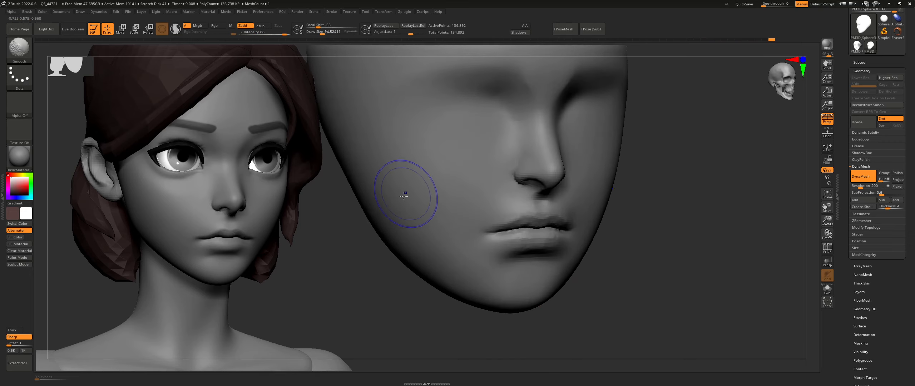
Adjust the jawline and the side of the chin with the Move brush.
right_click_drag(459, 272, 469, 280)
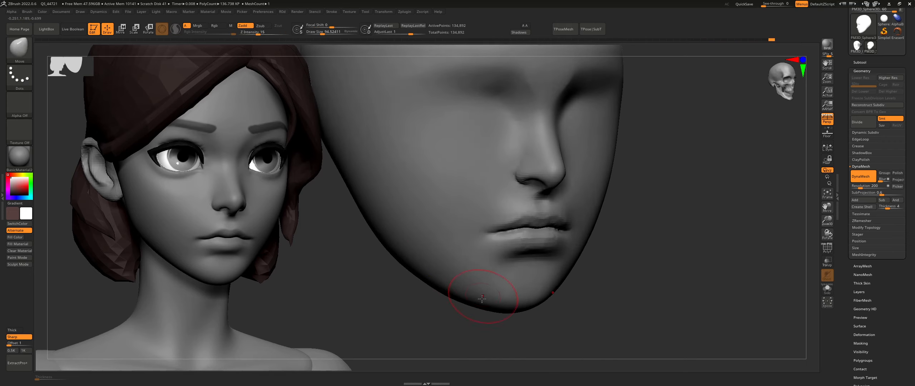
right_click_drag(513, 315, 447, 260)
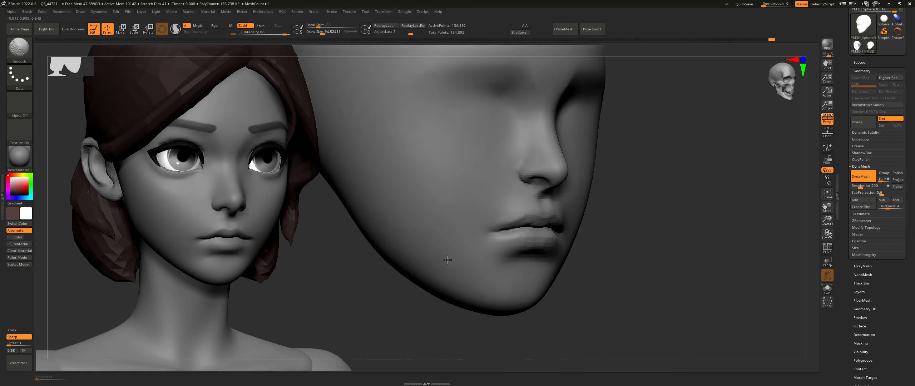
mouse_move(451, 191)
right_mouse_down()
mouse_move(465, 218)
mouse_move(490, 198)
mouse_move(495, 174)
mouse_move(479, 168)
right_mouse_up()
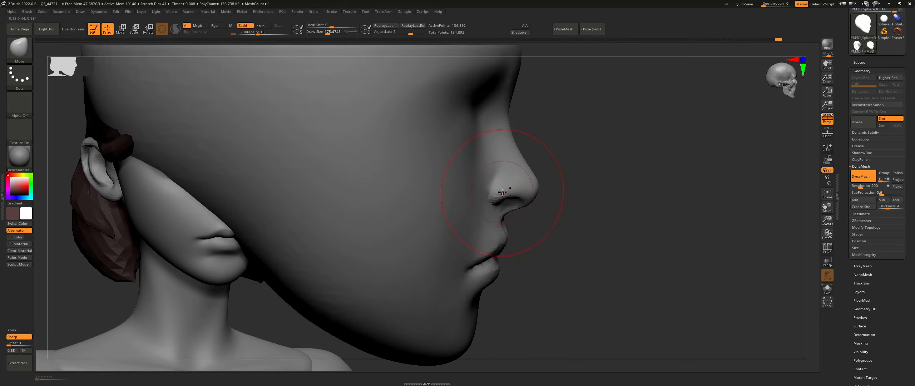
Refine the nostril wing in side view with the Move brush at a draw size of about 104.
key("bracketleft")
mouse_move(501, 192)
right_mouse_down()
mouse_move(490, 173)
mouse_move(508, 184)
mouse_move(525, 176)
right_mouse_up()
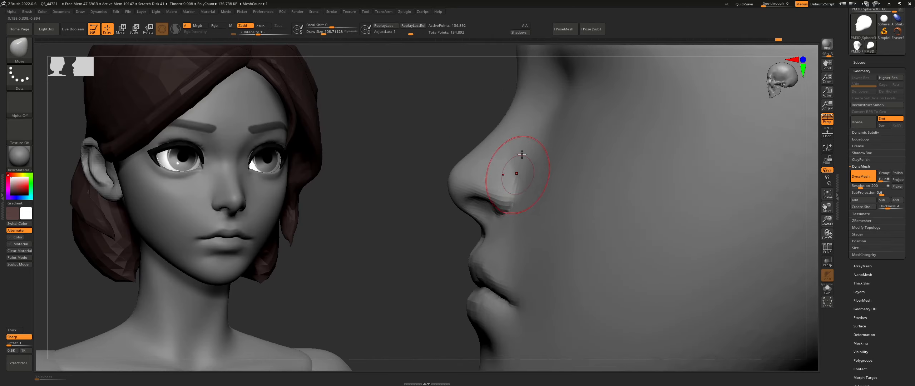
key("s")
right_click_drag(515, 189, 505, 209, "ctrl")
key("s")
left_click_drag(505, 210, 503, 210)
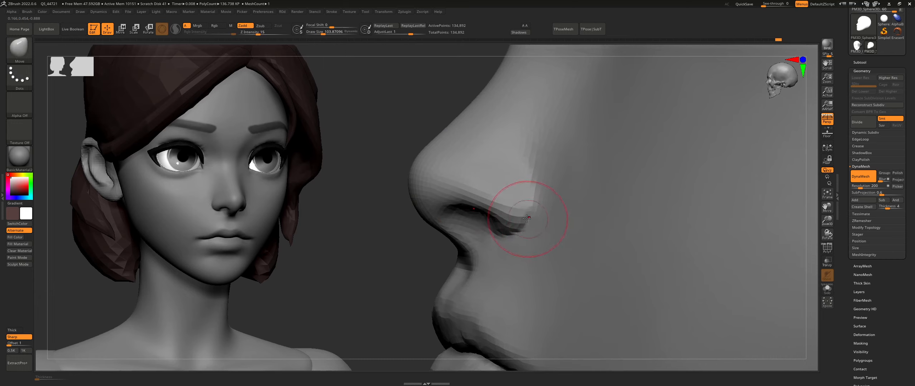
right_click_drag(527, 218, 532, 210)
Shape the nostril opening under the nose, reducing the Move brush's draw size from about 90 to 58.
right_click_drag(448, 178, 443, 182)
key("s")
left_click_drag(443, 183, 439, 183)
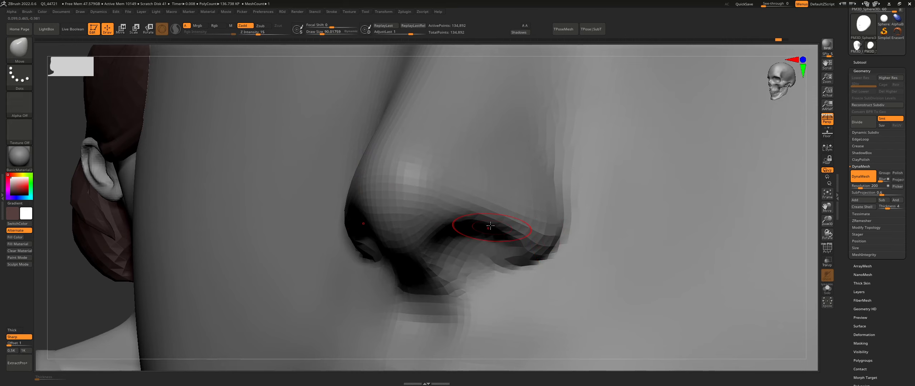
mouse_move(475, 220)
right_mouse_down()
mouse_move(492, 196)
mouse_move(495, 220)
right_mouse_up()
right_click_drag(494, 219, 477, 225)
key("s")
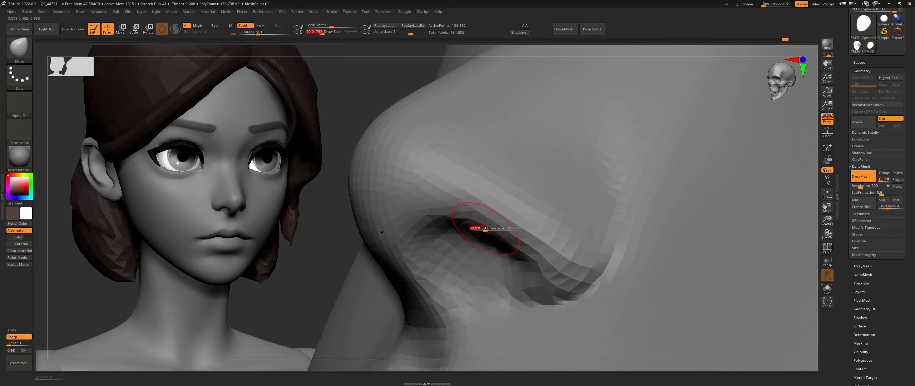
mouse_move(477, 226)
left_mouse_down()
mouse_move(437, 214)
mouse_move(526, 243)
mouse_move(456, 225)
mouse_move(477, 262)
left_mouse_up()
key("s")
Paint a mask over the nostril area and invert it so that only the nostrils are editable.
mouse_move(424, 229)
left_mouse_down("ctrl")
mouse_move(428, 245)
mouse_move(486, 273)
left_mouse_up("ctrl")
left_click_drag(517, 238, 561, 271, "ctrl")
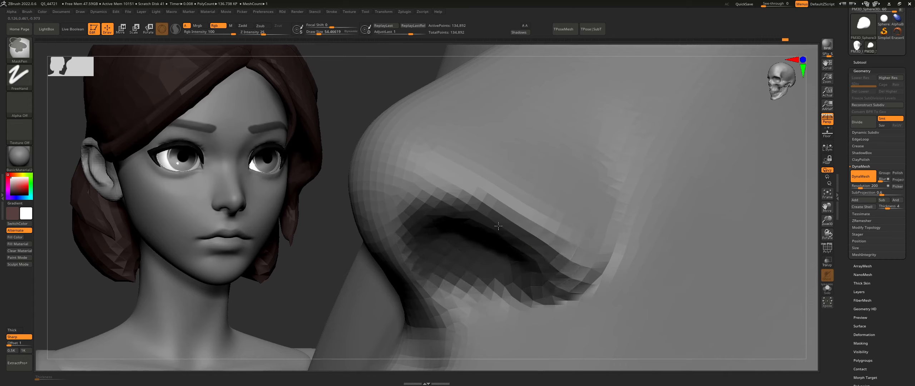
mouse_move(498, 225)
left_mouse_down("ctrl")
mouse_move(414, 224)
mouse_move(536, 233)
mouse_move(558, 290)
mouse_move(438, 267)
left_mouse_up("ctrl")
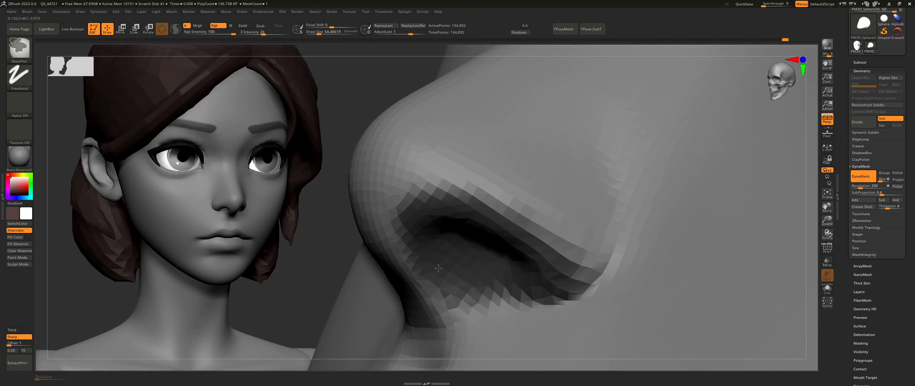
right_click_drag(407, 231, 377, 233, "ctrl")
left_click(378, 233, "ctrl")
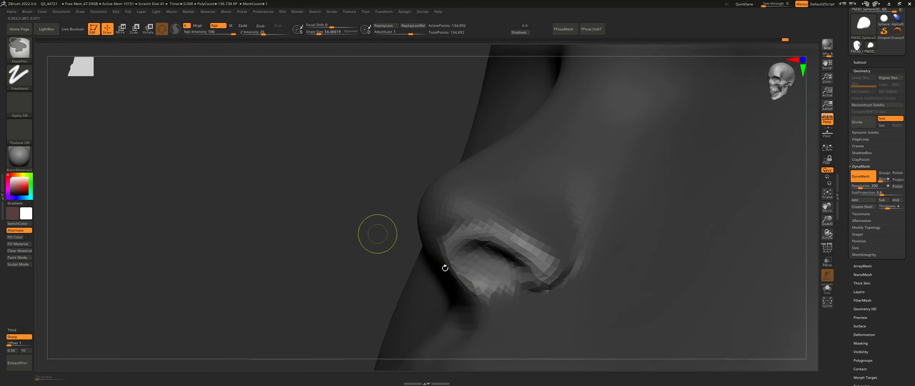
Push the unmasked nostrils inward with the Move brush at a draw size of about 104.
right_click_drag(443, 267, 518, 207, "ctrl")
mouse_move(533, 194)
left_mouse_down()
mouse_move(528, 202)
mouse_move(549, 208)
left_mouse_up()
key("s")
left_click_drag(508, 177, 506, 186)
right_click_drag(475, 192, 519, 182)
left_click_drag(509, 187, 509, 191)
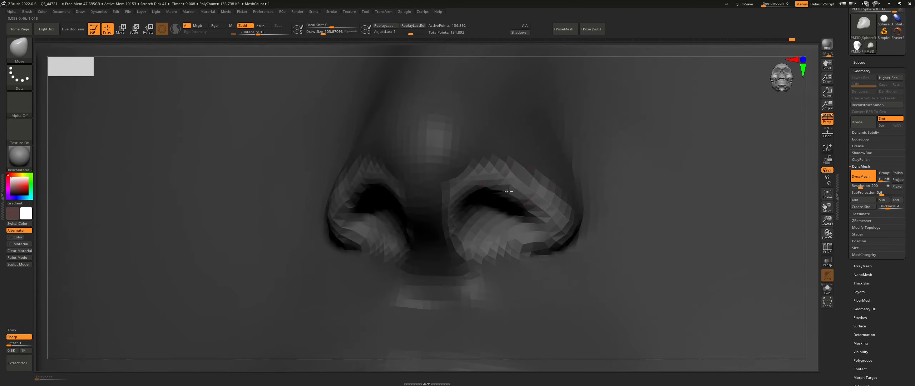
Refine the nostril openings with the Move brush at a draw size of about 52 and smooth their lower rim.
right_click_drag(543, 210, 545, 203)
key("s")
left_click_drag(544, 204, 548, 203)
mouse_move(533, 199)
right_mouse_down()
mouse_move(555, 212)
mouse_move(538, 212)
right_mouse_up()
left_click_drag(537, 212, 536, 217)
mouse_move(515, 218)
right_mouse_down()
mouse_move(532, 231)
mouse_move(518, 221)
right_mouse_up()
left_click_drag(529, 216, 549, 200, "shift")
right_click_drag(530, 206, 532, 220)
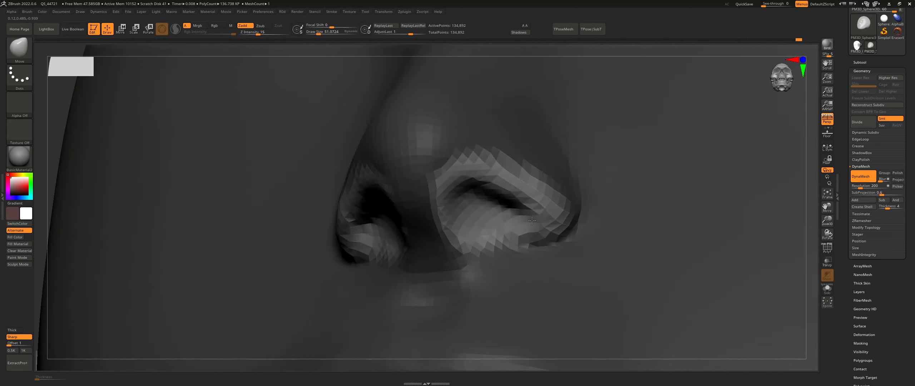
mouse_move(502, 196)
right_mouse_down()
mouse_move(452, 188)
mouse_move(455, 205)
mouse_move(490, 204)
mouse_move(495, 185)
mouse_move(519, 203)
mouse_move(511, 195)
mouse_move(541, 204)
mouse_move(511, 188)
mouse_move(388, 169)
mouse_move(423, 162)
mouse_move(455, 189)
right_mouse_up()
key("s")
left_click_drag(456, 189, 458, 189)
right_click_drag(458, 189, 464, 197)
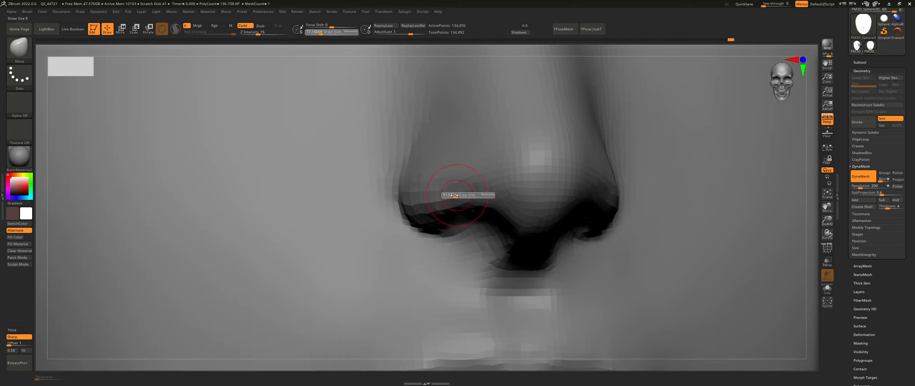
Adjust the nostril wing with the Move brush at a draw size of about 45 to 48 and smooth the surface along it.
left_click_drag(455, 195, 444, 191)
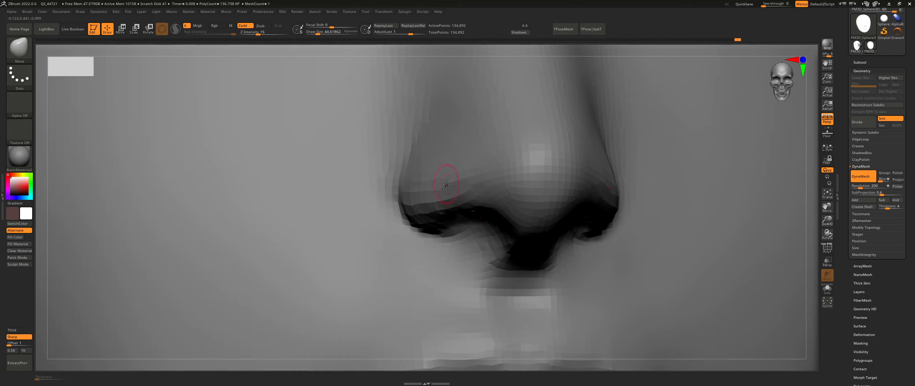
right_click_drag(483, 182, 447, 182)
key("s")
left_click_drag(447, 183, 451, 186)
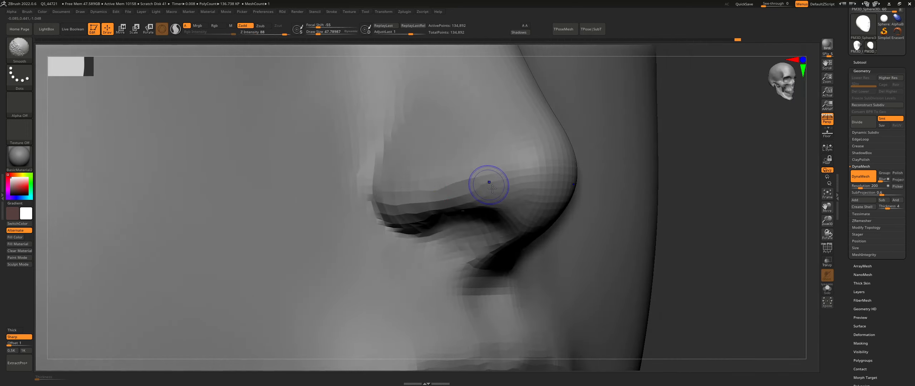
right_click_drag(489, 183, 488, 199)
left_click_drag(408, 206, 500, 194, "shift")
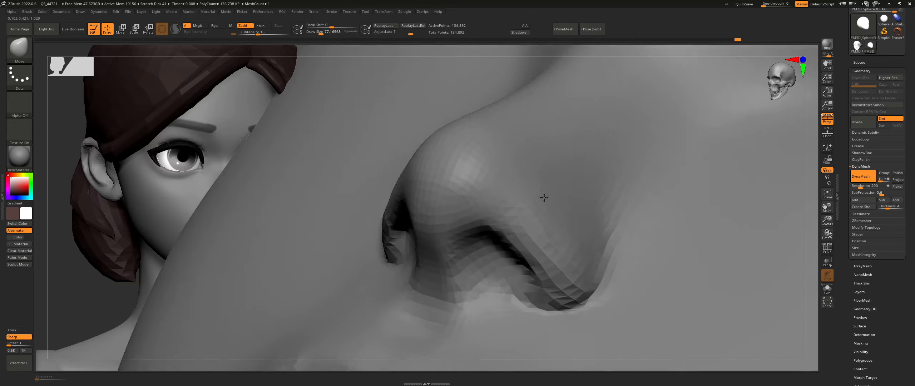
Reshape the nostril wing and its crease with the Move brush at a draw size of about 77 to 114.
right_click_drag(544, 197, 529, 194)
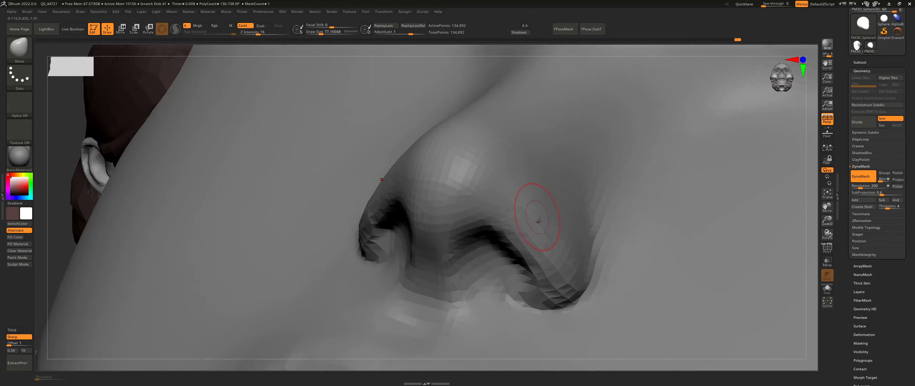
mouse_move(565, 238)
right_mouse_down()
mouse_move(557, 245)
mouse_move(587, 243)
right_mouse_up()
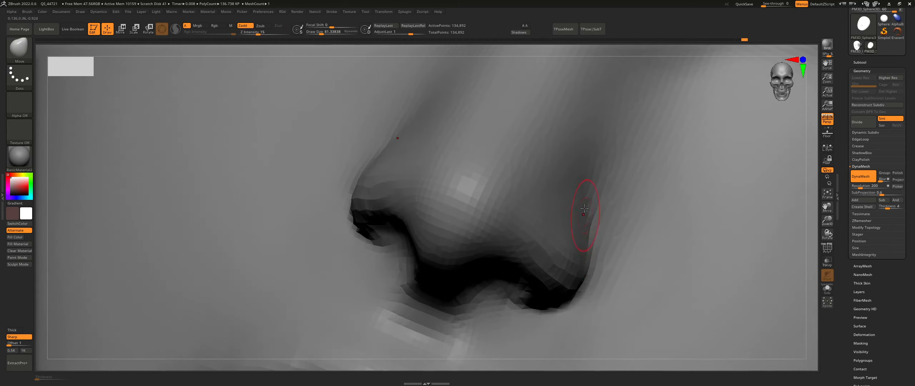
right_click_drag(585, 208, 569, 217)
mouse_move(573, 245)
right_mouse_down()
mouse_move(536, 209)
mouse_move(549, 226)
right_mouse_up()
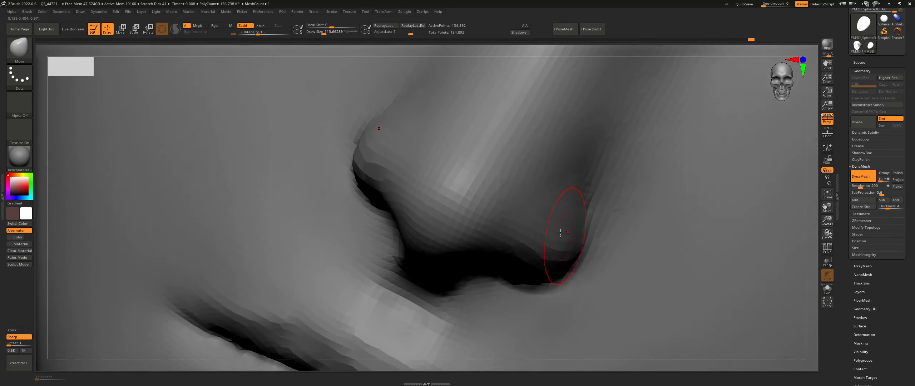
key("shift")
right_click_drag(599, 243, 558, 238)
key("shift")
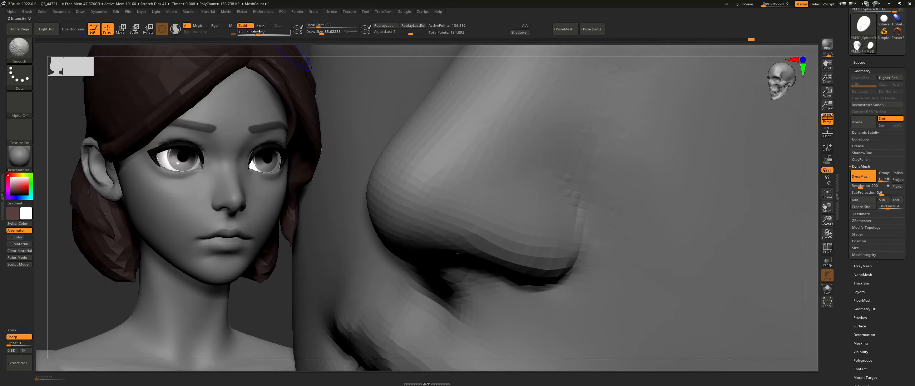
Set the smoothing intensity to 4 and soften the nostril wing and the side of the nose tip.
left_click_drag(250, 31, 249, 31)
right_click_drag(557, 218, 525, 239)
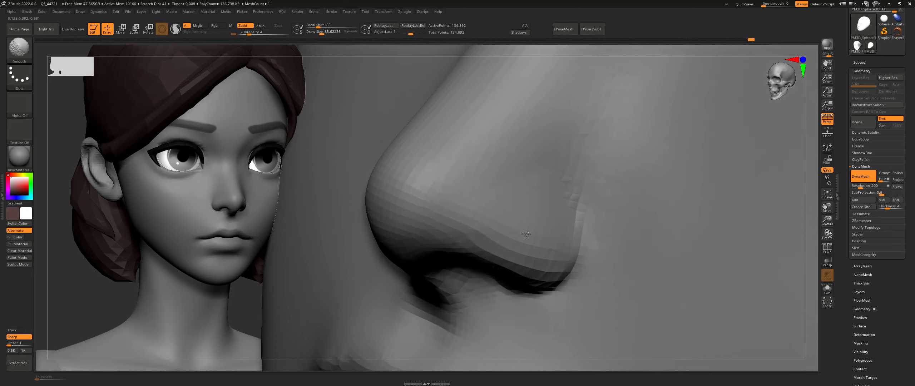
left_click_drag(451, 225, 461, 223, "shift")
right_click_drag(476, 218, 468, 224)
mouse_move(465, 225)
left_mouse_down("shift")
mouse_move(393, 259)
mouse_move(421, 282)
left_mouse_up("shift")
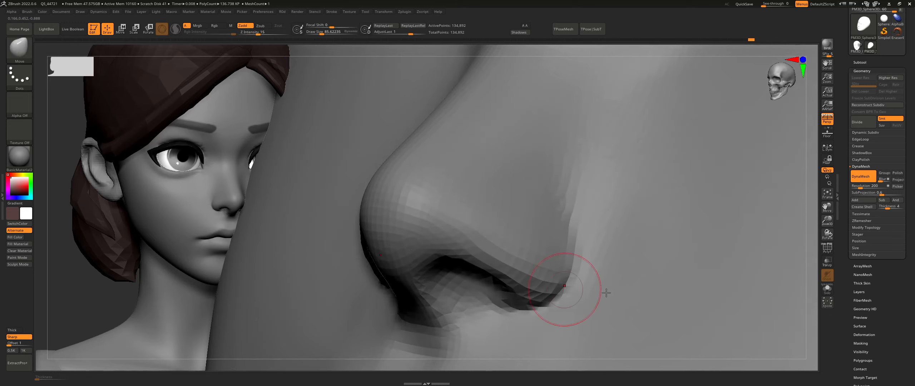
Reshape the nostril wing in front view with the Move brush at a draw size of about 208.
right_click_drag(568, 290, 475, 255, "ctrl")
right_click_drag(475, 255, 484, 255)
mouse_move(622, 290)
right_mouse_down("alt")
mouse_move(515, 186)
mouse_move(529, 222)
right_mouse_up("alt")
key("s")
left_click_drag(465, 186, 478, 189)
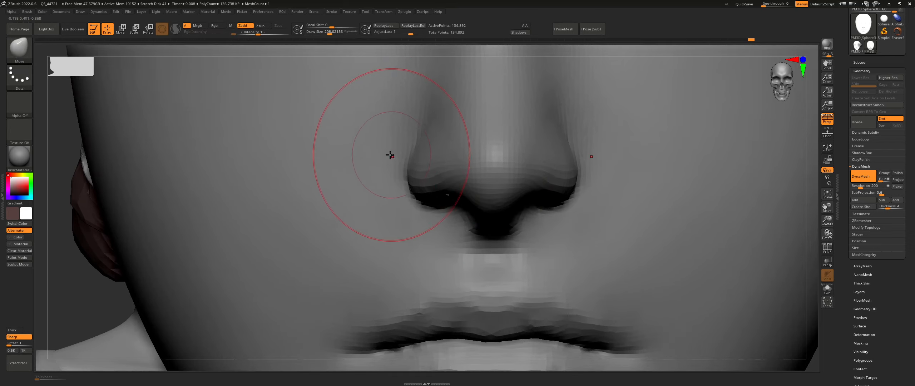
left_click_drag(413, 178, 418, 182)
right_click_drag(419, 182, 426, 178)
Refine the outer corner and lower rim of the nostril, reducing the Move brush's draw size to about 51.
key("s")
left_click_drag(417, 187, 413, 186)
left_click_drag(411, 185, 416, 195)
right_click_drag(416, 194, 435, 188)
key("s")
left_click_drag(417, 196, 409, 196)
right_click_drag(432, 202, 434, 201)
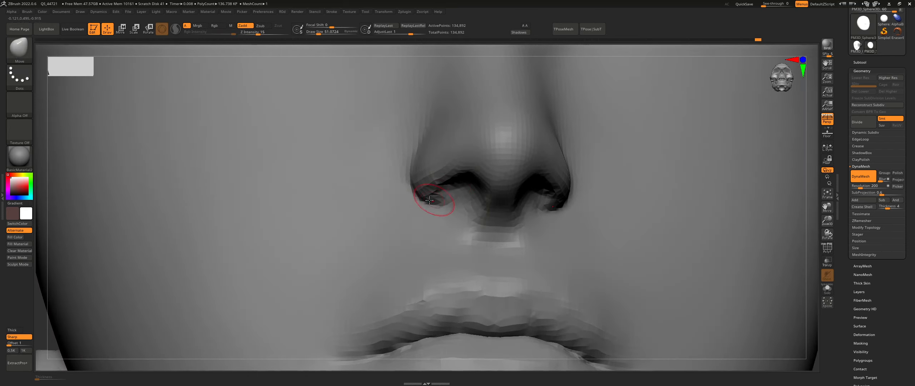
Smooth the nostril rim and the lower edge of the wing with small strokes.
mouse_move(507, 215)
right_mouse_down("ctrl")
mouse_move(521, 173)
mouse_move(514, 232)
mouse_move(481, 226)
mouse_move(474, 209)
mouse_move(390, 212)
mouse_move(472, 217)
mouse_move(434, 218)
mouse_move(523, 198)
mouse_move(519, 223)
mouse_move(497, 223)
right_mouse_up("ctrl")
key("s")
key("shift")
key("shift")
left_click_drag(523, 223, 536, 217, "shift")
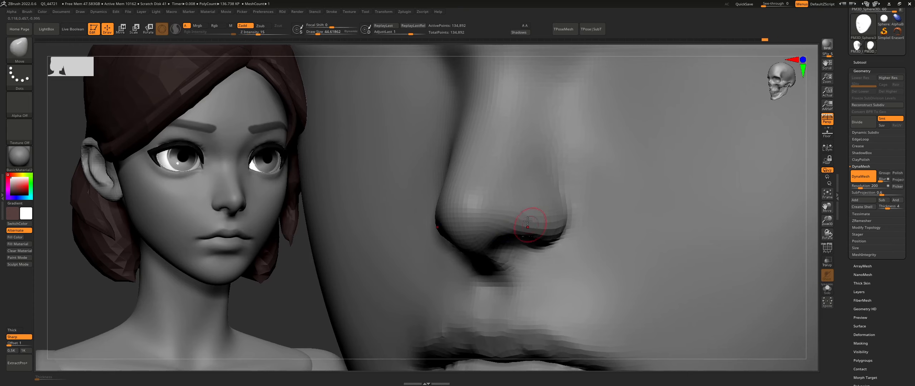
right_click_drag(536, 217, 516, 219)
left_click_drag(532, 220, 547, 222, "shift")
right_click_drag(529, 223, 562, 228)
Adjust the nose's side contour and nostril wing with the Move brush at a draw size of about 96.
right_click_drag(618, 235, 374, 182, "ctrl")
mouse_move(514, 206)
right_mouse_down("ctrl")
mouse_move(398, 194)
mouse_move(488, 224)
right_mouse_up("ctrl")
right_click_drag(489, 224, 502, 227, "alt")
key("s")
left_click_drag(503, 227, 514, 226)
mouse_move(517, 183)
right_mouse_down("alt")
mouse_move(602, 210)
mouse_move(586, 217)
right_mouse_up("alt")
key("s")
left_click_drag(586, 217, 576, 218)
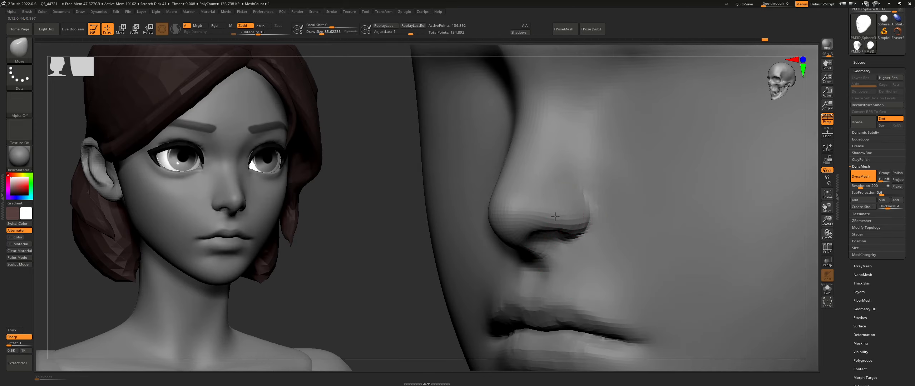
mouse_move(564, 211)
right_mouse_down()
mouse_move(573, 226)
mouse_move(546, 224)
mouse_move(597, 230)
mouse_move(533, 225)
right_mouse_up()
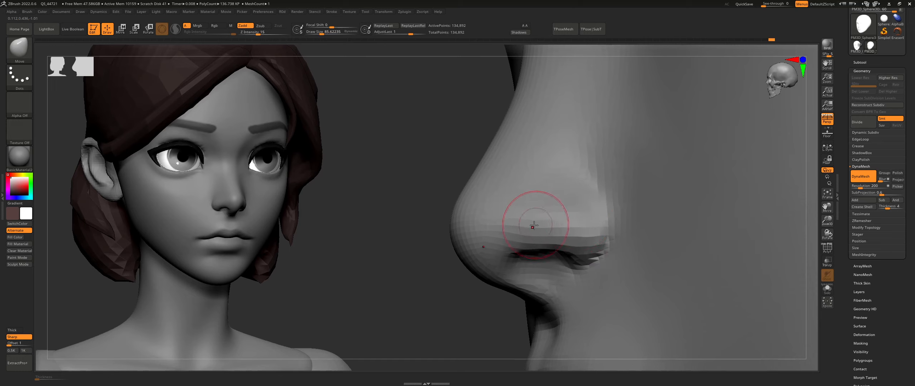
Shape the rear edge of the nostril wing with the Move brush at a draw size of about 104.
key("s")
left_click_drag(535, 221, 533, 221)
key("s")
left_click_drag(601, 229, 607, 230)
right_click_drag(597, 223, 622, 226)
key("s")
left_click_drag(605, 227, 601, 227)
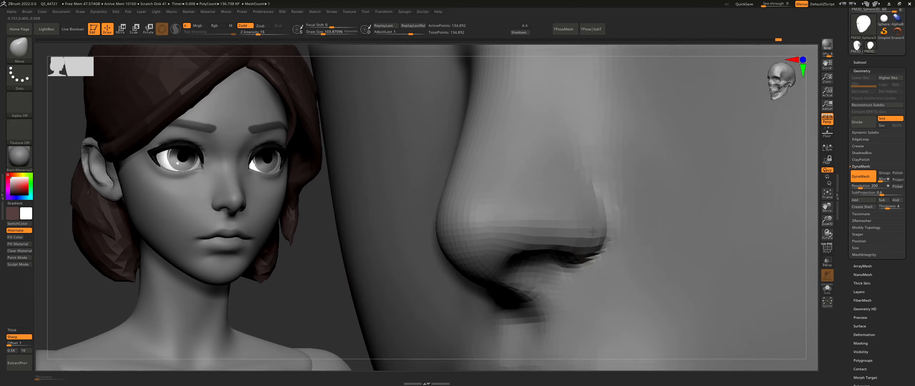
Refine the lower corner of the nostril wing, reducing the Move brush's draw size from about 65 to 58.
right_click_drag(593, 231, 590, 221)
key("s")
left_click_drag(593, 221, 590, 221)
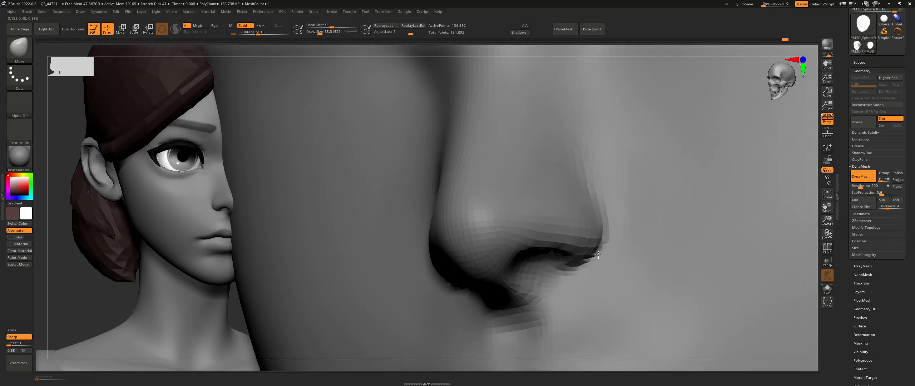
mouse_move(617, 257)
right_mouse_down("ctrl")
mouse_move(480, 229)
mouse_move(515, 217)
mouse_move(498, 230)
mouse_move(429, 198)
right_mouse_up("ctrl")
key("s")
left_click_drag(429, 198, 421, 197)
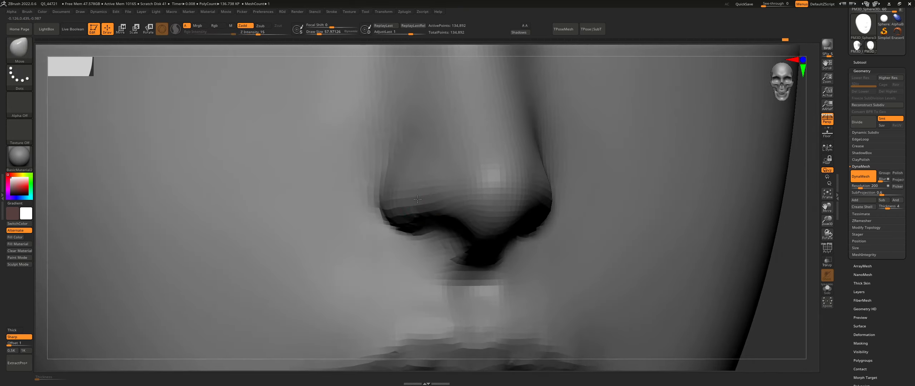
key("shift")
Smooth the crease where the nostril wing meets the cheek at a draw size of about 51.
right_click_drag(445, 192, 481, 176)
key("s")
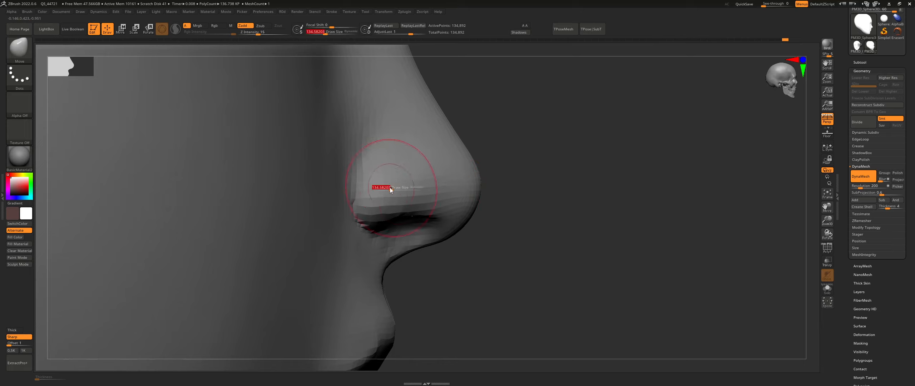
left_click_drag(391, 190, 386, 190)
right_click_drag(358, 186, 358, 180)
key("shift")
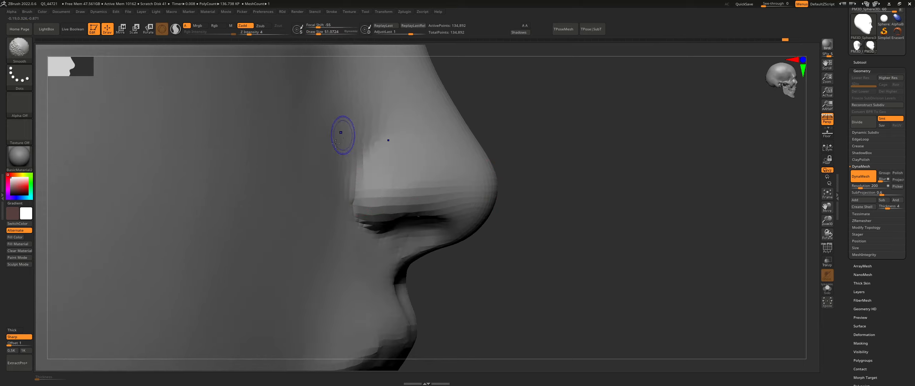
left_click_drag(329, 195, 346, 150, "shift")
right_click_drag(352, 123, 382, 154)
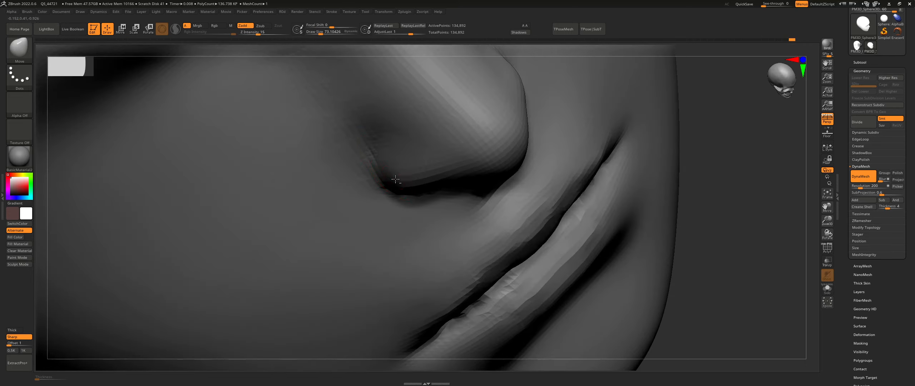
Round the lower outer corner of the nostril wing with the Move brush at a draw size of about 73 to 58.
right_click_drag(398, 180, 414, 166)
right_click_drag(411, 194, 388, 201)
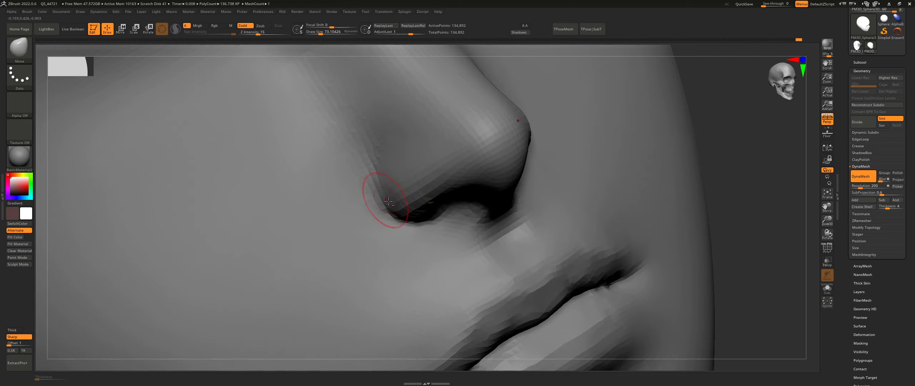
left_click_drag(396, 199, 392, 194)
right_click_drag(392, 194, 415, 186)
key("s")
left_click_drag(416, 186, 414, 186)
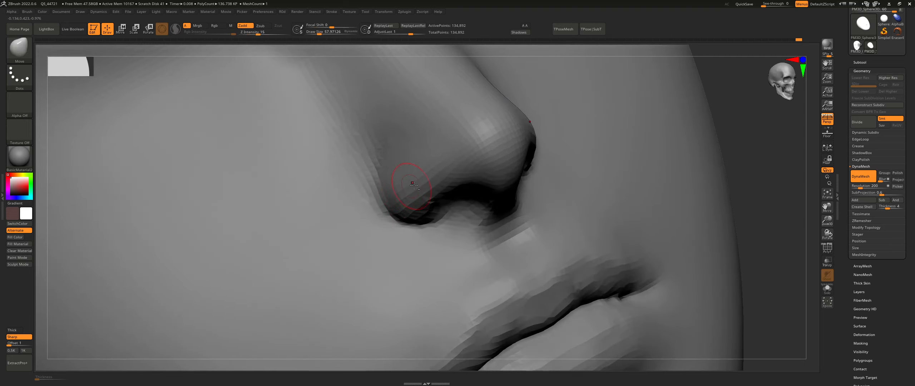
right_click_drag(414, 192, 405, 192)
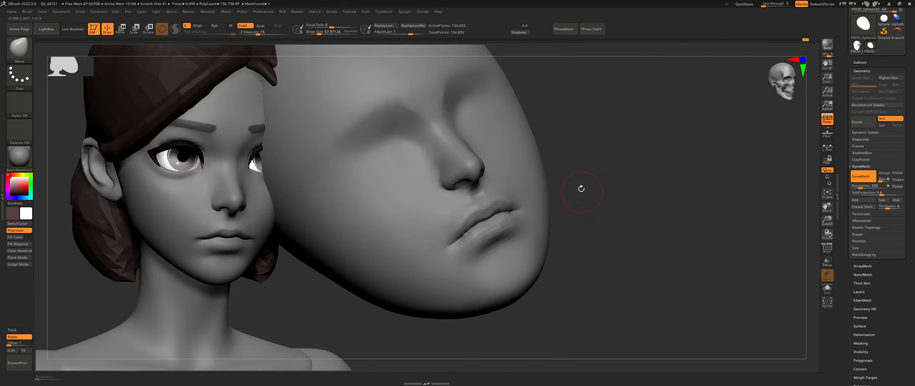
Refine and smooth the nostril wing from below and in front view at a draw size of about 62.
right_click_drag(580, 188, 514, 149)
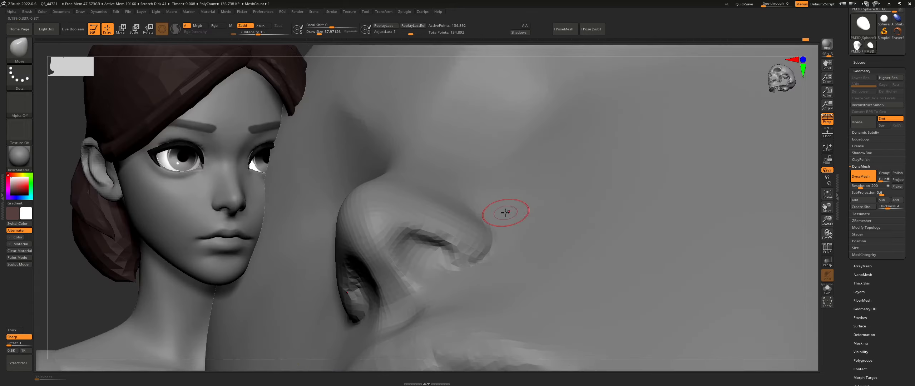
mouse_move(506, 210)
right_mouse_down("ctrl")
mouse_move(507, 246)
mouse_move(490, 225)
right_mouse_up("ctrl")
key("shift")
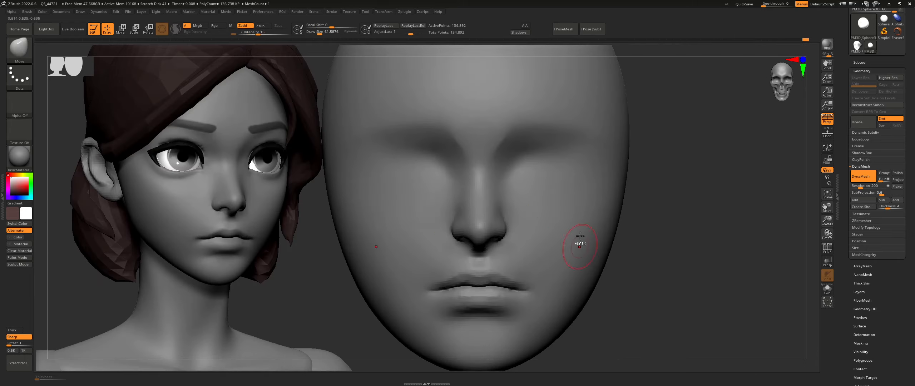
mouse_move(580, 236)
right_mouse_down("ctrl")
mouse_move(517, 196)
mouse_move(476, 195)
mouse_move(474, 171)
right_mouse_up("ctrl")
key("bracketright")
key("bracketright")
key("bracketleft")
key("bracketleft")
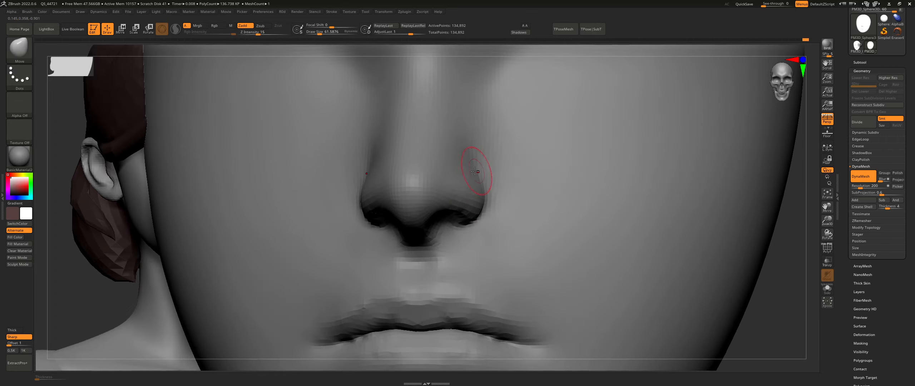
right_click_drag(477, 206, 463, 233)
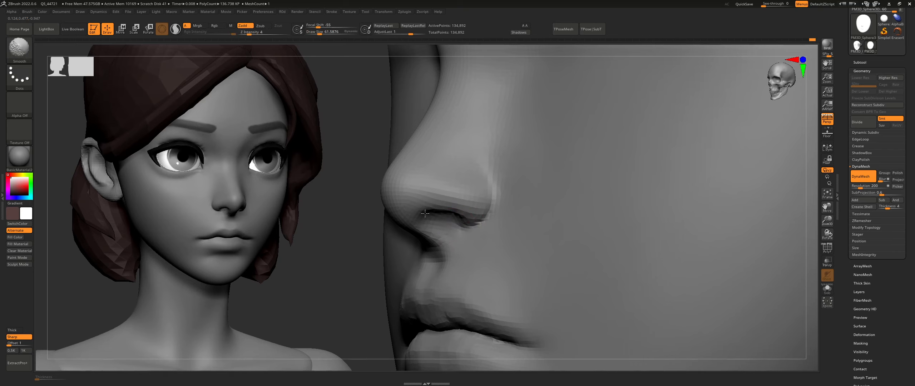
Adjust the nose base and outer nostril wing from below with the Move brush at a draw size of about 119.
right_click_drag(425, 213, 569, 259)
right_click_drag(568, 260, 584, 212, "ctrl")
right_click_drag(582, 234, 549, 233)
mouse_move(550, 233)
right_mouse_down("ctrl")
mouse_move(490, 260)
mouse_move(500, 157)
right_mouse_up("ctrl")
key("s")
left_click_drag(491, 244, 496, 244)
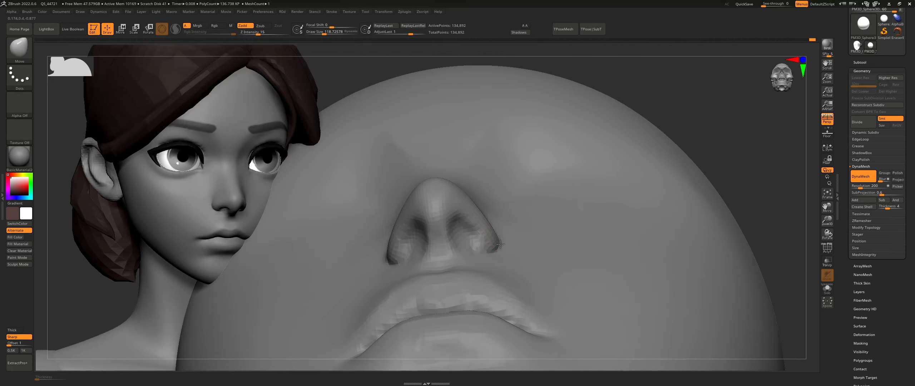
right_click_drag(482, 218, 488, 248)
Shape the side of the nose above the nostril wing with the Move brush at a draw size of about 90.
key("s")
right_click_drag(481, 201, 479, 239)
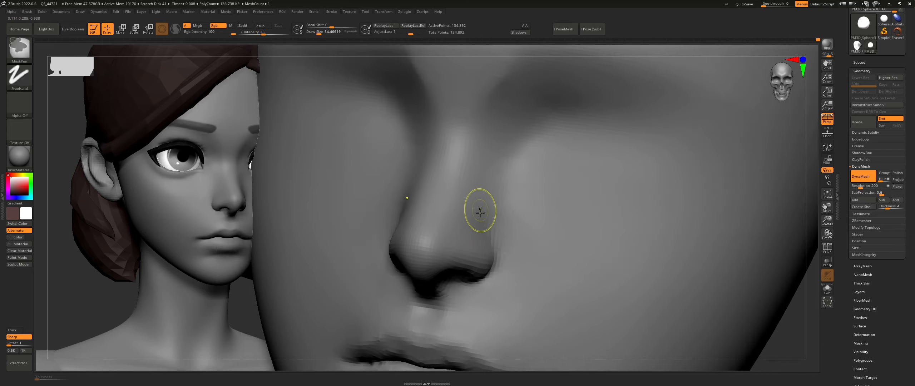
key("s")
left_click_drag(479, 210, 479, 203)
right_click_drag(479, 203, 486, 200)
key("s")
left_click_drag(480, 199, 477, 204)
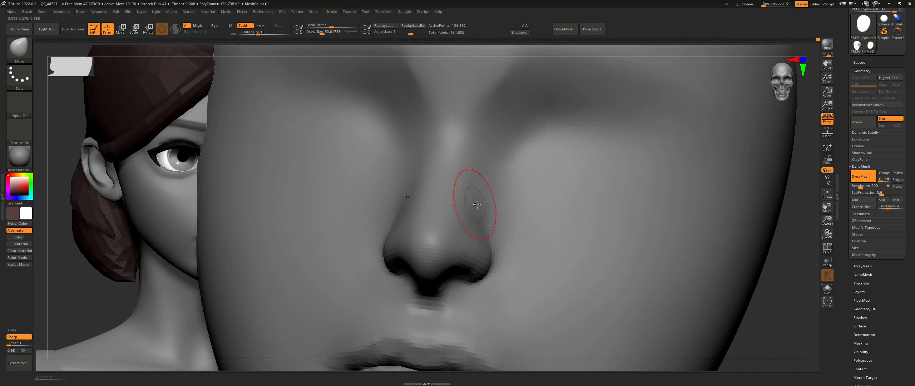
Smooth the side plane of the nose between the bridge and the nostril wing.
right_click_drag(463, 172, 435, 179)
key("s")
left_click_drag(435, 180, 430, 180)
left_click_drag(406, 152, 395, 196, "shift")
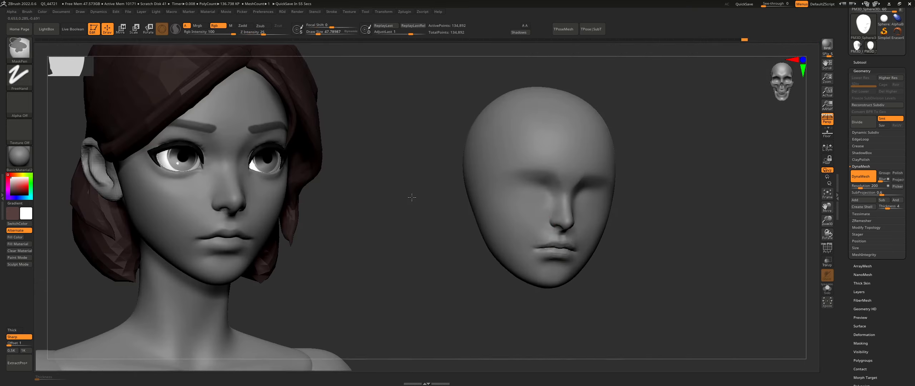
Adjust the side of the nose with the Move brush at a draw size of about 98 and smooth above the wing.
mouse_move(411, 199)
right_mouse_down("ctrl")
mouse_move(607, 247)
mouse_move(522, 242)
mouse_move(711, 267)
mouse_move(588, 227)
mouse_move(554, 173)
right_mouse_up("ctrl")
key("s")
left_click_drag(553, 174, 566, 175)
mouse_move(567, 175)
right_mouse_down()
mouse_move(554, 139)
mouse_move(539, 150)
right_mouse_up()
key("s")
left_click_drag(540, 155, 537, 155)
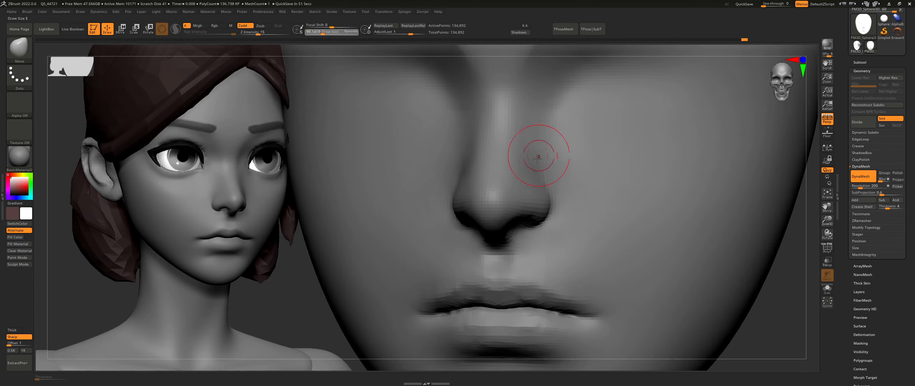
left_click_drag(527, 179, 530, 171, "shift")
Change the smoothing intensity and blend the side of the nose bridge into the cheek.
right_click_drag(542, 166, 522, 134)
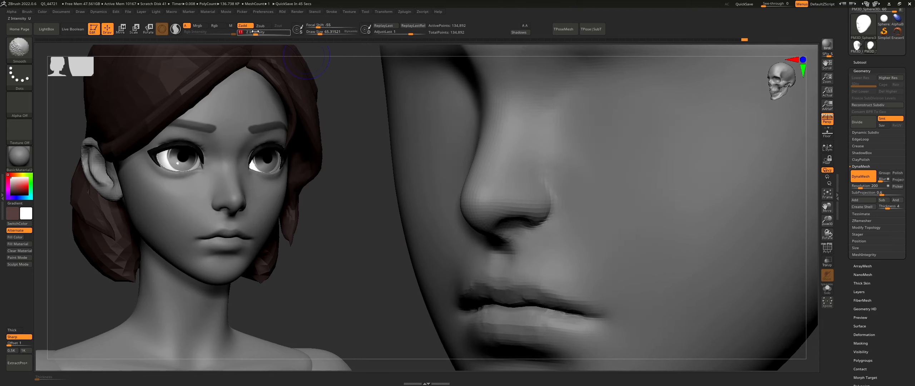
left_click(258, 32)
right_click_drag(440, 98, 414, 124)
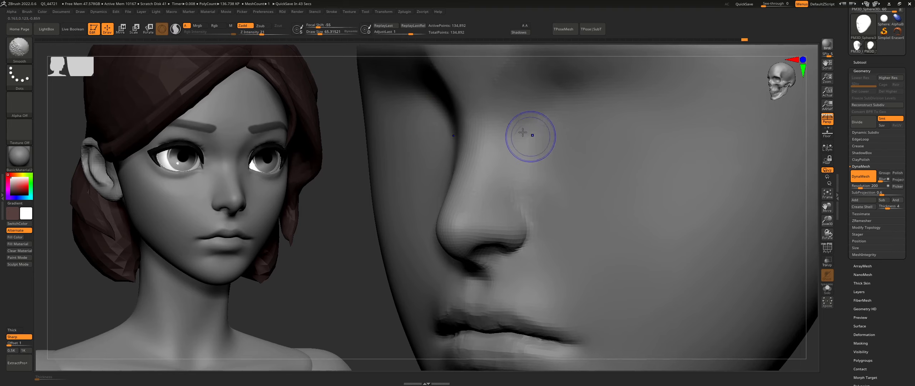
mouse_move(507, 134)
left_mouse_down("shift")
mouse_move(491, 184)
mouse_move(497, 164)
mouse_move(477, 195)
left_mouse_up("shift")
Smooth the side of the nose between the bridge and the nostril wing at a draw size of about 39.
key("s")
mouse_move(475, 195)
right_mouse_down()
mouse_move(498, 172)
mouse_move(528, 168)
right_mouse_up()
left_click_drag(417, 139, 438, 187, "shift")
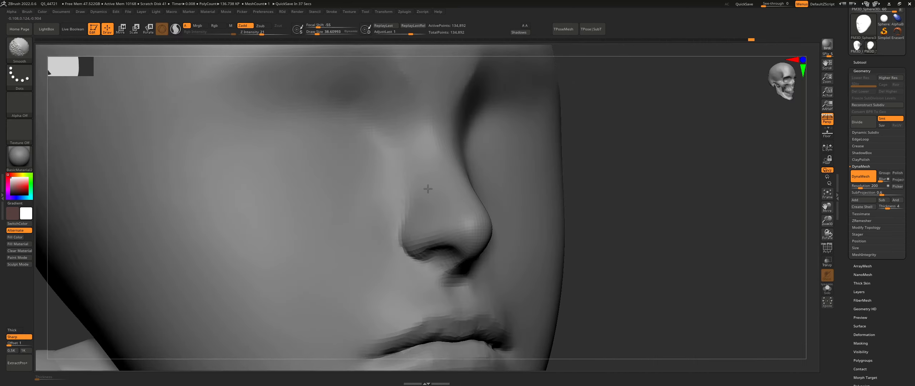
right_click_drag(415, 154, 435, 137)
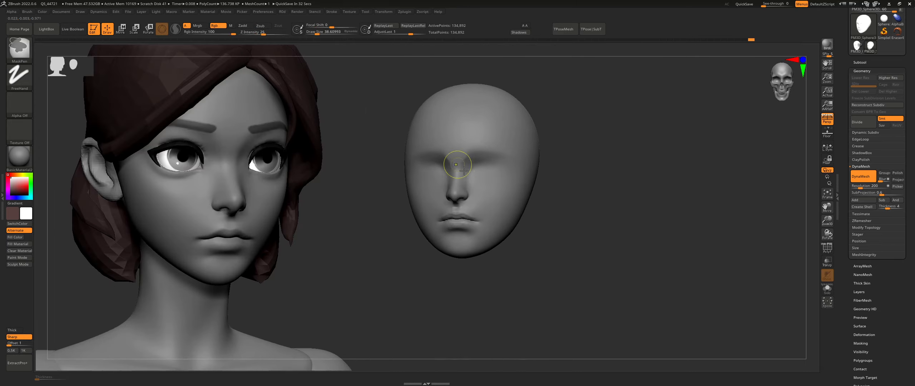
Refine the nose in profile at a draw size of about 62 and smooth beside the upper bridge.
mouse_move(463, 171)
right_mouse_down("ctrl")
mouse_move(496, 187)
mouse_move(431, 173)
right_mouse_up("ctrl")
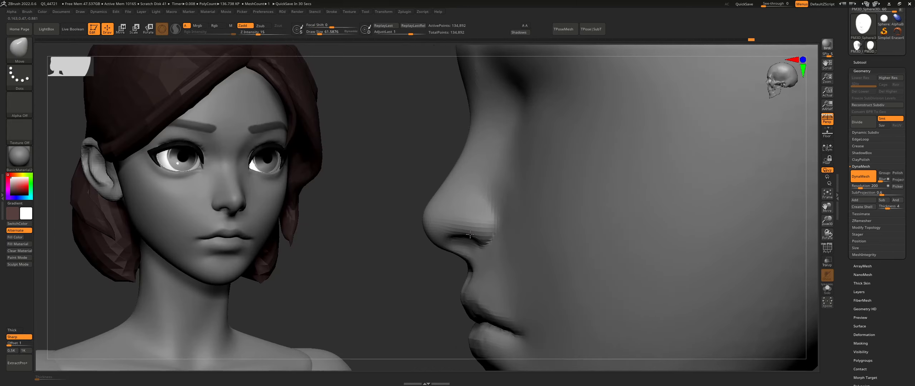
right_click_drag(470, 235, 465, 233)
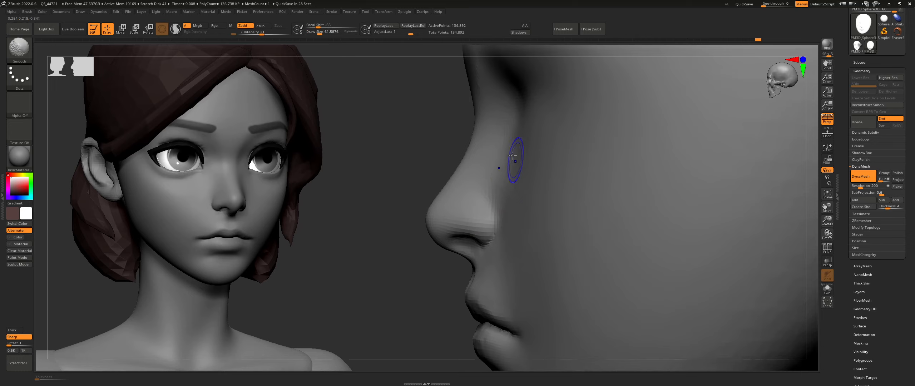
right_click_drag(524, 266, 521, 241)
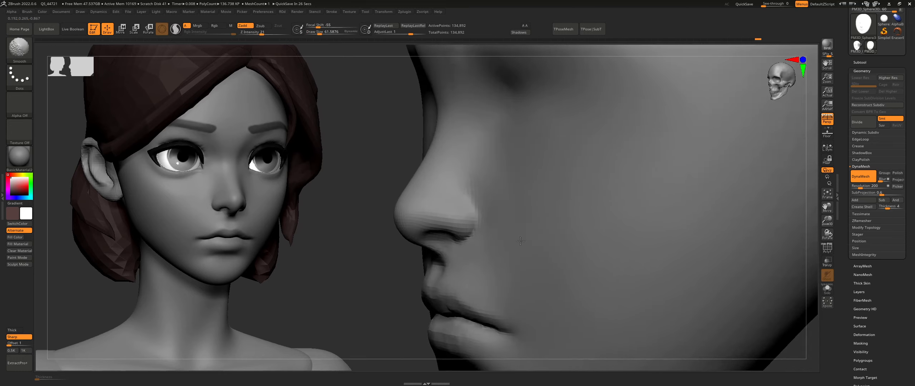
mouse_move(555, 268)
right_mouse_down("ctrl")
mouse_move(496, 241)
mouse_move(532, 244)
right_mouse_up("ctrl")
mouse_move(533, 245)
right_mouse_down("alt")
mouse_move(531, 192)
mouse_move(549, 206)
right_mouse_up("alt")
Select the Move brush and adjust the cheeks beside the mouth at draw sizes of about 104 and 65.
key("b")
key("m")
key("v")
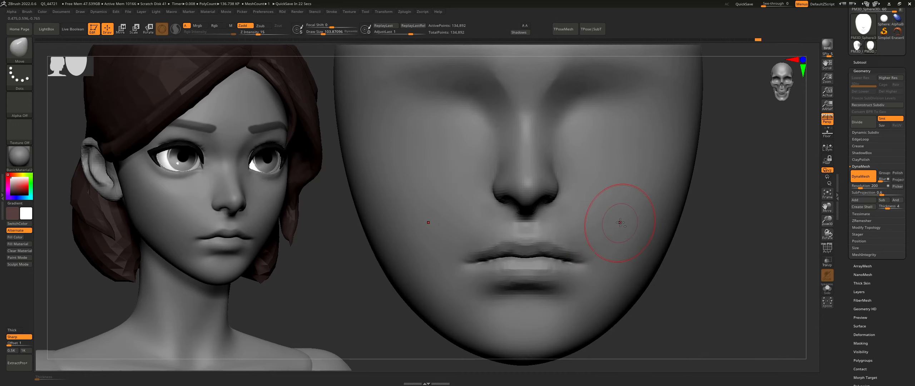
mouse_move(621, 222)
right_mouse_down("ctrl")
mouse_move(575, 182)
mouse_move(567, 227)
mouse_move(582, 211)
mouse_move(563, 222)
mouse_move(613, 215)
mouse_move(592, 242)
mouse_move(596, 231)
mouse_move(621, 236)
mouse_move(601, 226)
right_mouse_up("ctrl")
key("bracketright")
key("bracketright")
key("bracketright")
key("s")
key("s")
left_click(583, 232)
key("s")
left_click(588, 228)
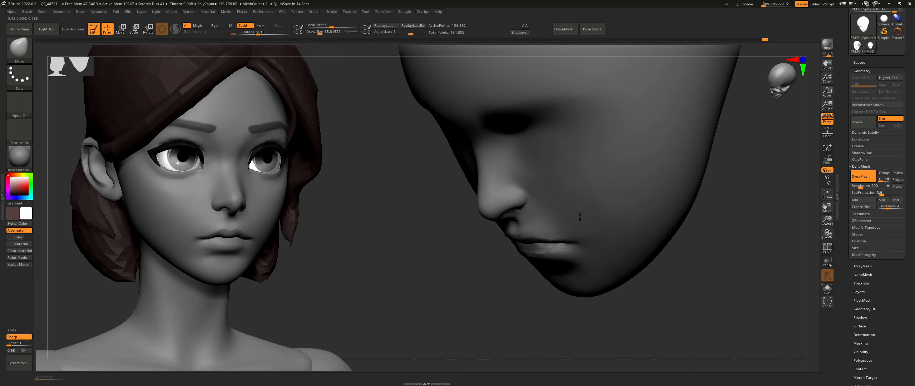
Reshape the area around the mouth and lower cheek with the Move brush at a draw size of about 134.
right_click_drag(608, 193, 615, 175, "ctrl")
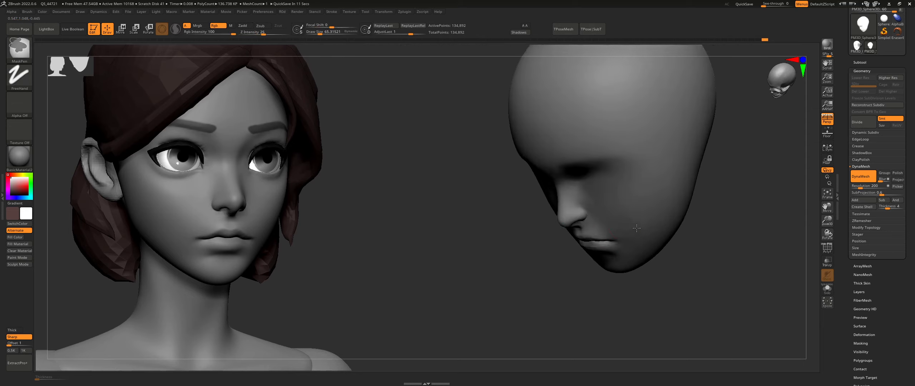
mouse_move(620, 215)
right_mouse_down("shift")
mouse_move(668, 227)
mouse_move(585, 242)
mouse_move(607, 247)
right_mouse_up("shift")
key("b")
key("m")
key("v")
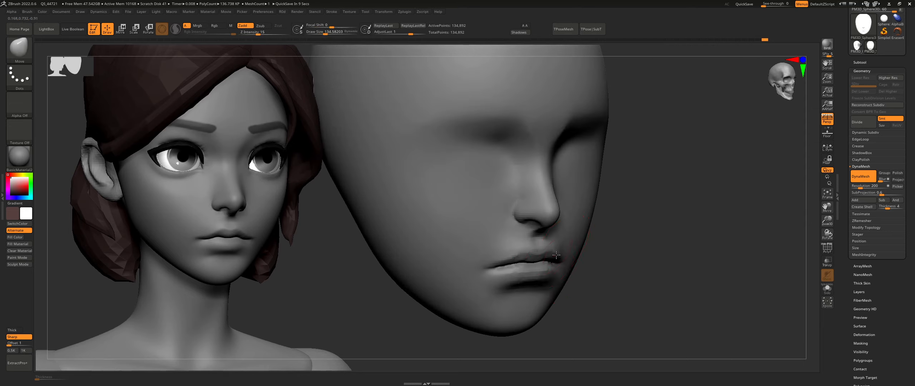
right_click_drag(558, 271, 554, 307, "ctrl")
key("s")
left_click(501, 246)
left_click_drag(516, 252, 513, 257)
mouse_move(468, 246)
right_mouse_down()
mouse_move(495, 242)
mouse_move(481, 241)
mouse_move(494, 188)
mouse_move(561, 205)
right_mouse_up()
key("shift")
key("s")
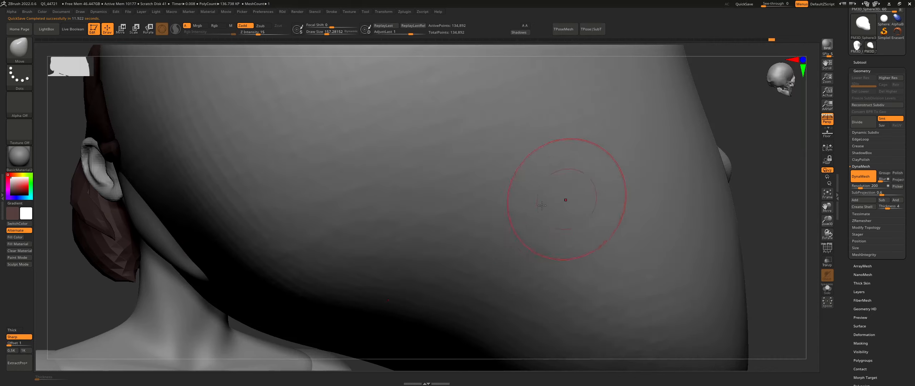
Adjust the corners of the mouth with the Move brush at a draw size of about 69.
right_click_drag(565, 200, 613, 200, "shift")
right_click_drag(613, 201, 495, 203, "alt")
mouse_move(495, 203)
right_mouse_down("ctrl")
mouse_move(629, 198)
mouse_move(497, 128)
right_mouse_up("ctrl")
right_click_drag(568, 264, 552, 286, "ctrl")
key("s")
left_click_drag(551, 286, 540, 287)
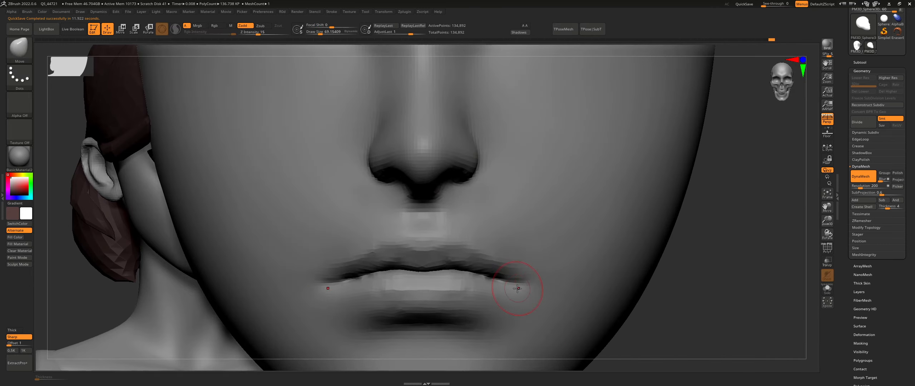
right_click_drag(522, 281, 479, 274)
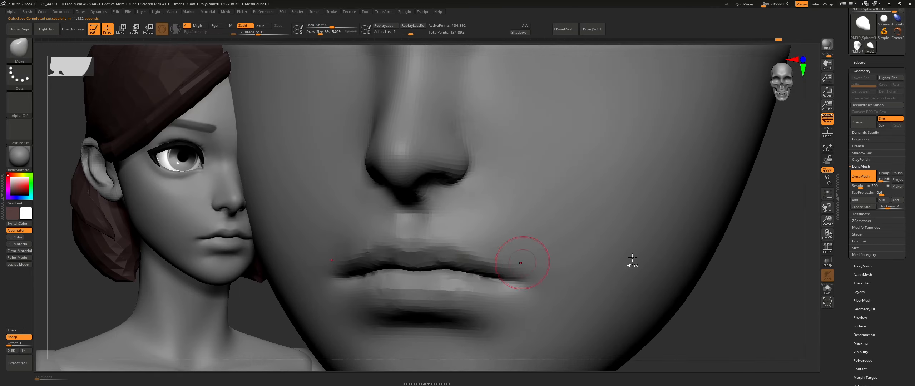
Refine the inner eye sockets and nose bridge with the Move brush at draw sizes of about 134 and 157.
right_click_drag(632, 257, 532, 235, "ctrl")
right_click_drag(556, 207, 551, 220, "alt")
right_click_drag(543, 166, 515, 200, "alt")
right_click_drag(515, 200, 504, 167, "ctrl")
key("s")
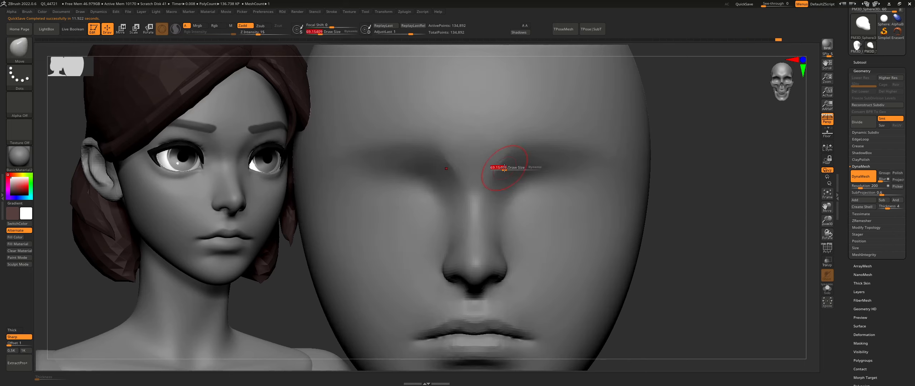
left_click_drag(504, 168, 511, 168)
mouse_move(516, 269)
right_mouse_down()
mouse_move(500, 276)
mouse_move(444, 262)
right_mouse_up()
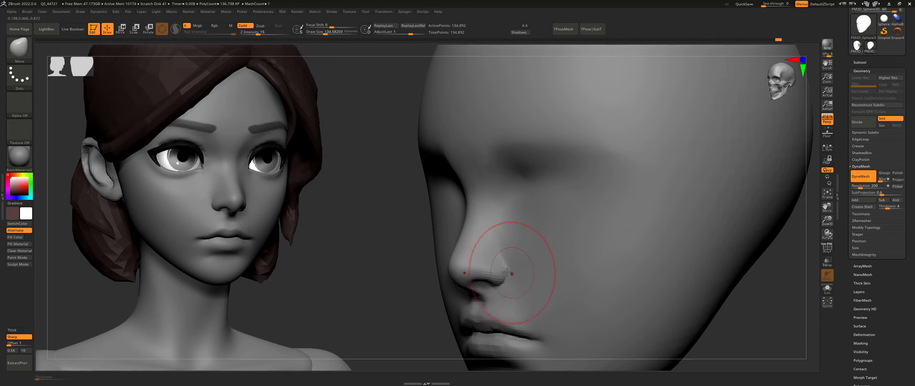
mouse_move(507, 272)
right_mouse_down()
mouse_move(505, 240)
mouse_move(468, 242)
mouse_move(470, 261)
right_mouse_up()
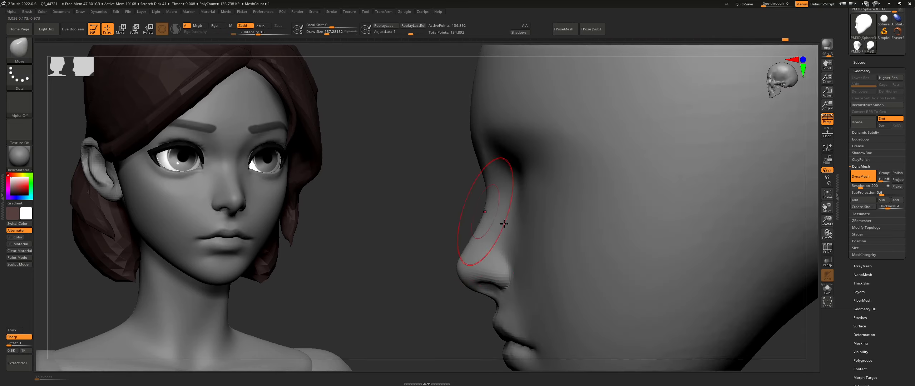
right_click_drag(504, 224, 537, 234, "ctrl")
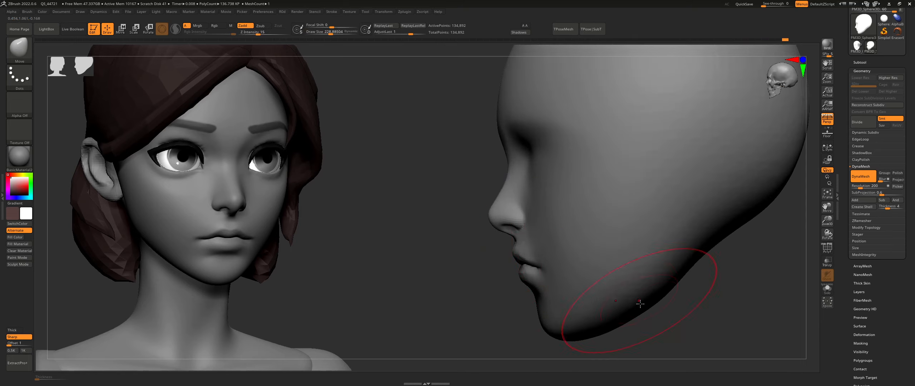
Push up the underside of the jaw with the Move brush at a draw size of about 208.
key("s")
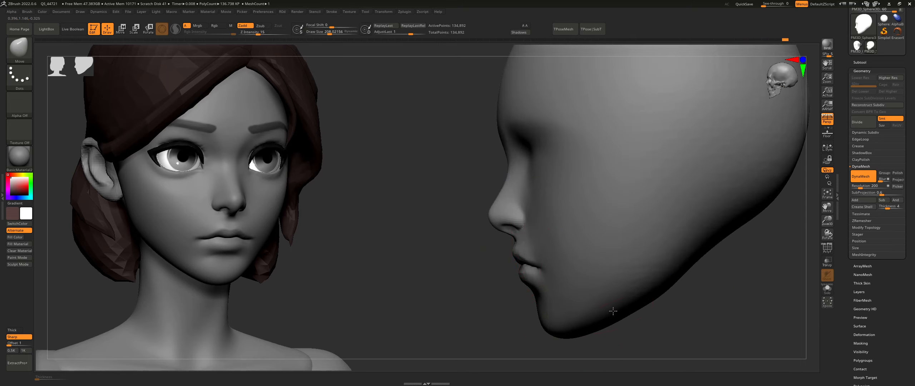
right_click_drag(642, 309, 624, 287, "alt")
left_click_drag(625, 286, 626, 279)
right_click_drag(635, 281, 640, 280)
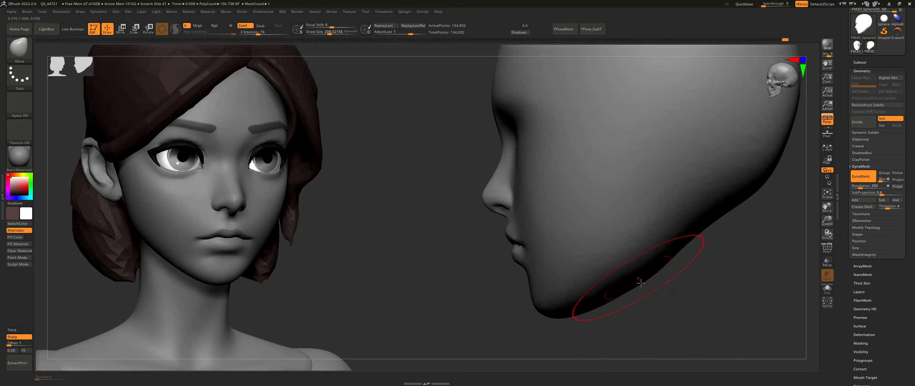
left_click_drag(640, 280, 638, 270)
Reduce the draw size to about 124 and smooth the lower jaw behind the chin.
key("bracketleft")
right_click_drag(593, 293, 595, 289)
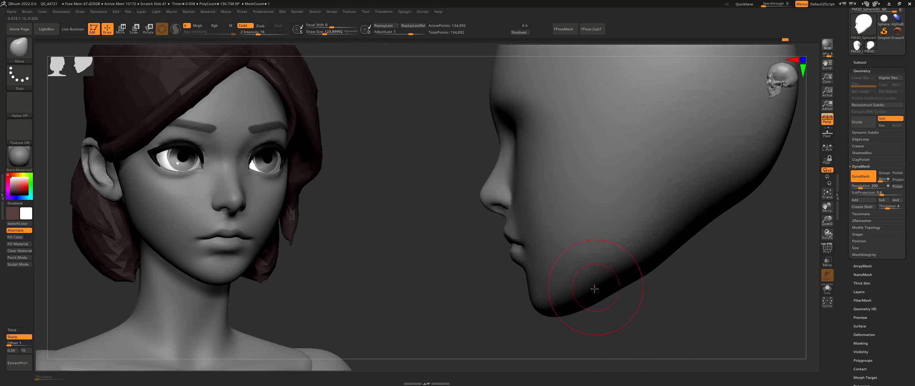
left_click_drag(608, 277, 622, 276, "shift")
right_click_drag(572, 282, 609, 274)
Adjust the outer contour of the face from the front with the Move brush at a draw size of about 281.
key("bracketright")
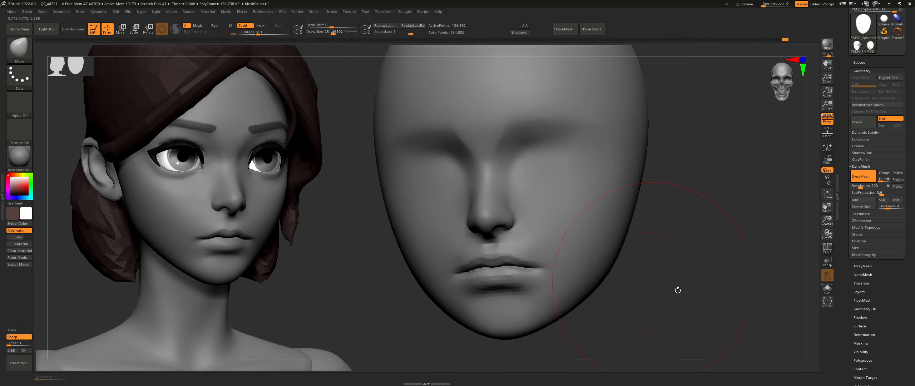
right_click_drag(677, 290, 614, 236, "ctrl")
mouse_move(614, 236)
right_mouse_down()
mouse_move(598, 240)
mouse_move(560, 188)
right_mouse_up()
right_click_drag(495, 179, 519, 201, "ctrl")
key("s")
left_click_drag(518, 201, 515, 201)
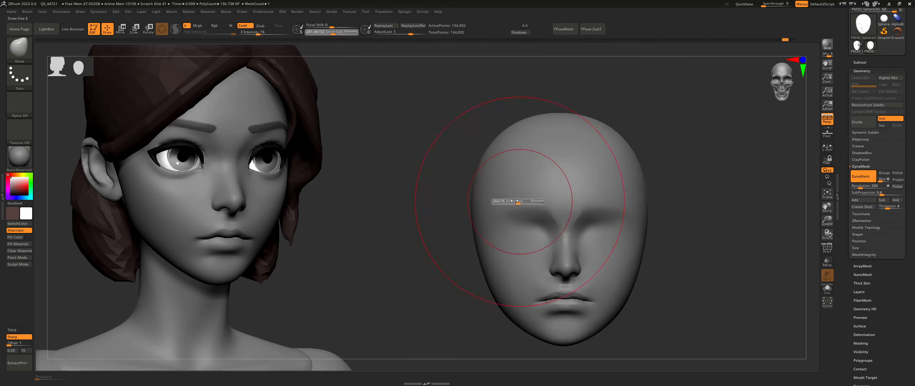
key("s")
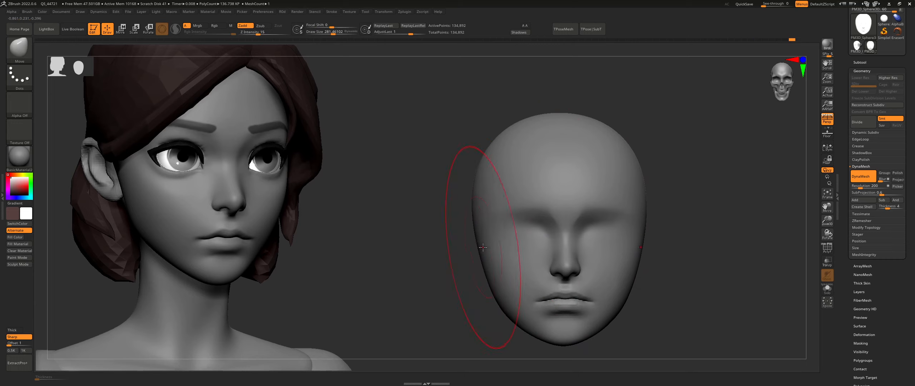
Nudge the side of the head at eye level with a smaller Move brush and smooth the temple.
key("bracketleft")
right_click_drag(556, 213, 498, 203, "alt")
right_click_drag(498, 202, 529, 219, "ctrl")
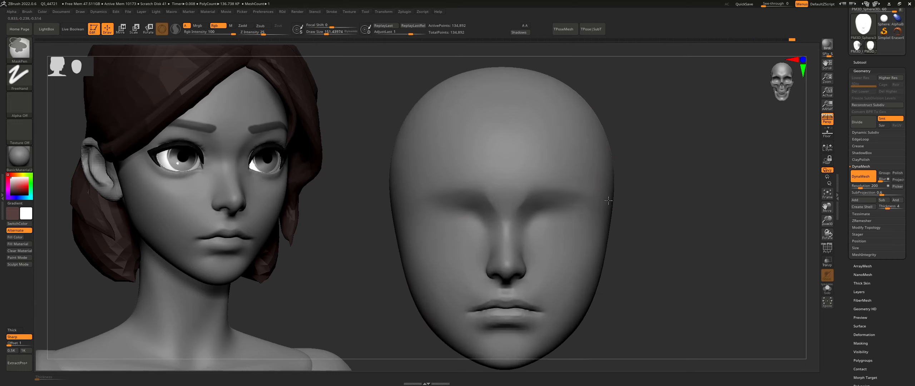
key("bracketright")
left_click_drag(610, 201, 612, 194)
key("shift")
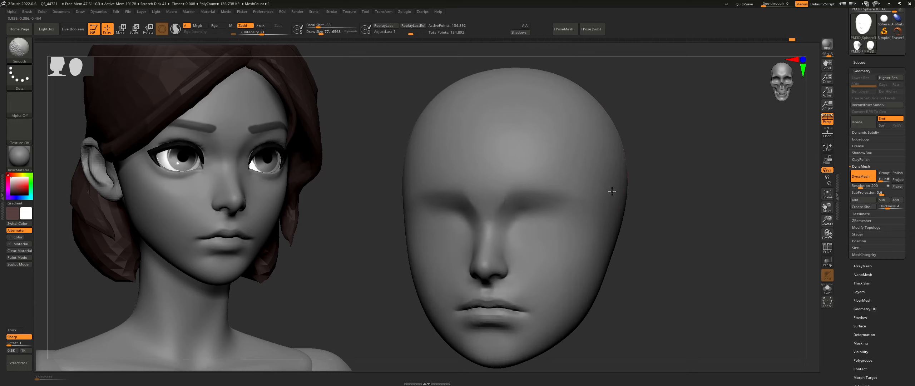
Shape the nostril wing where it meets the cheek with a small Move brush.
right_click_drag(695, 251, 649, 254, "ctrl")
mouse_move(586, 230)
right_mouse_down("alt")
mouse_move(581, 184)
mouse_move(516, 168)
mouse_move(515, 197)
right_mouse_up("alt")
right_click_drag(628, 197, 497, 189, "ctrl")
right_click_drag(496, 189, 578, 233, "ctrl")
key("ctrl")
key("s")
left_click_drag(578, 233, 574, 232)
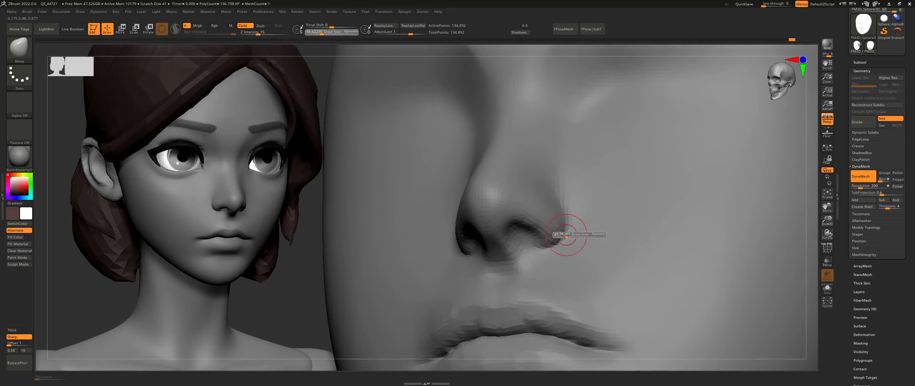
mouse_move(574, 232)
right_mouse_down()
mouse_move(544, 251)
mouse_move(559, 229)
right_mouse_up()
right_click_drag(560, 229, 563, 221, "ctrl")
Smooth the side of the nose bridge and refine it with the Move brush at draw sizes of about 82 and 51.
mouse_move(656, 250)
right_mouse_down("ctrl")
mouse_move(543, 270)
mouse_move(612, 258)
mouse_move(561, 229)
mouse_move(563, 212)
mouse_move(561, 243)
right_mouse_up("ctrl")
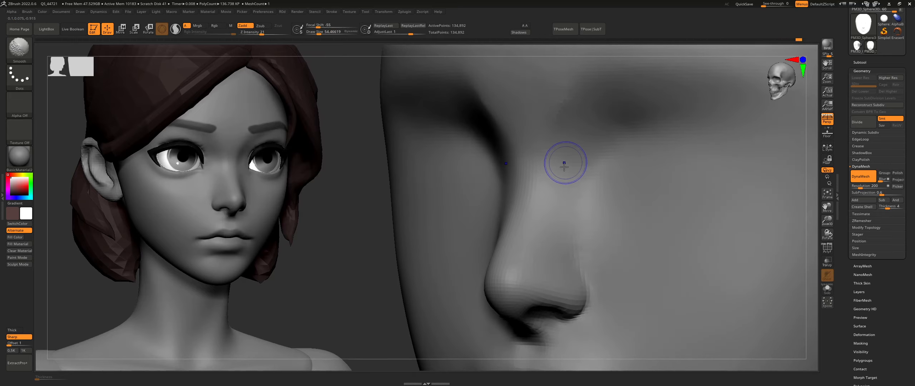
right_click_drag(652, 227, 568, 228, "ctrl")
mouse_move(568, 229)
right_mouse_down()
mouse_move(529, 204)
mouse_move(550, 216)
right_mouse_up()
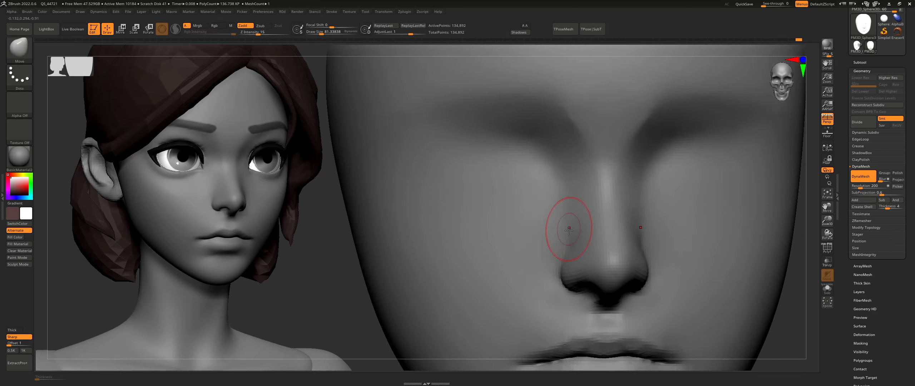
right_click_drag(557, 214, 561, 208)
mouse_move(598, 230)
right_mouse_down()
mouse_move(612, 194)
mouse_move(583, 256)
right_mouse_up()
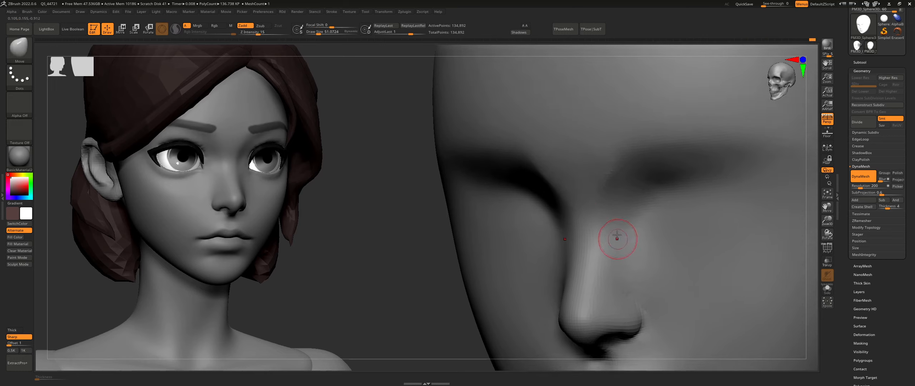
right_click_drag(605, 279, 633, 242)
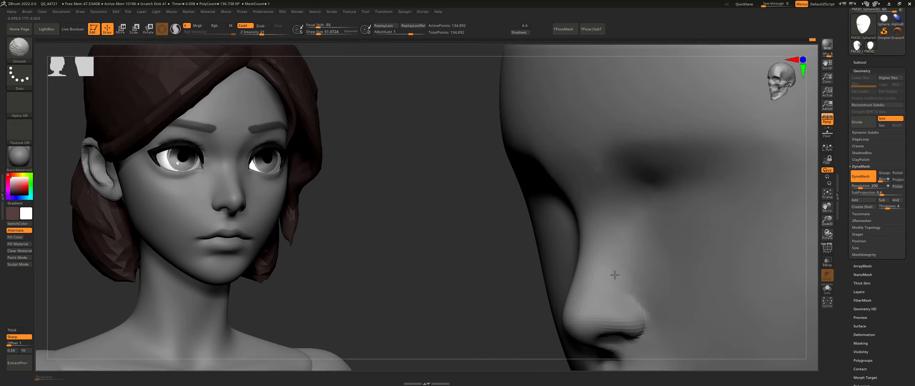
Enlarge the Move brush to a draw size of about 402 and adjust the cheek and jaw outline.
right_click_drag(653, 268, 542, 246, "ctrl")
mouse_move(542, 245)
right_mouse_down("shift")
mouse_move(618, 253)
mouse_move(539, 179)
mouse_move(555, 232)
right_mouse_up("shift")
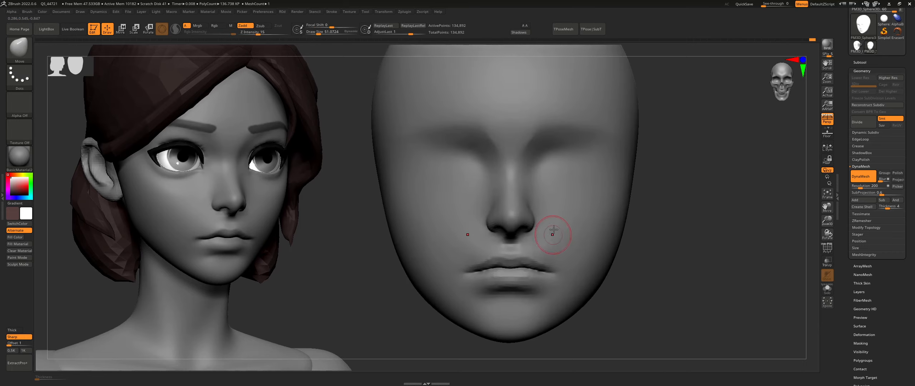
key("s")
left_click_drag(552, 236, 558, 236)
right_click_drag(596, 207, 582, 223, "alt")
key("s")
left_click_drag(582, 223, 597, 224)
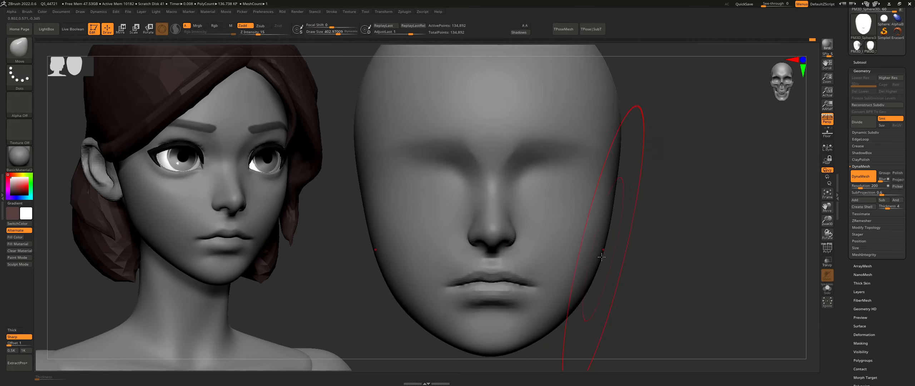
Refine the jaw and lower cheek with the Move brush at draw sizes of about 69 and 77, smoothing the surface.
mouse_move(593, 263)
right_mouse_down()
mouse_move(586, 271)
mouse_move(604, 265)
right_mouse_up()
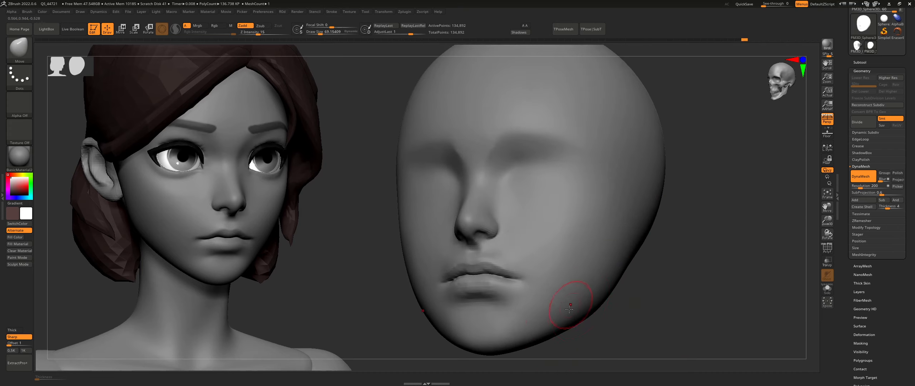
key("shift")
mouse_move(560, 318)
right_mouse_down("shift")
mouse_move(440, 249)
mouse_move(452, 300)
right_mouse_up("shift")
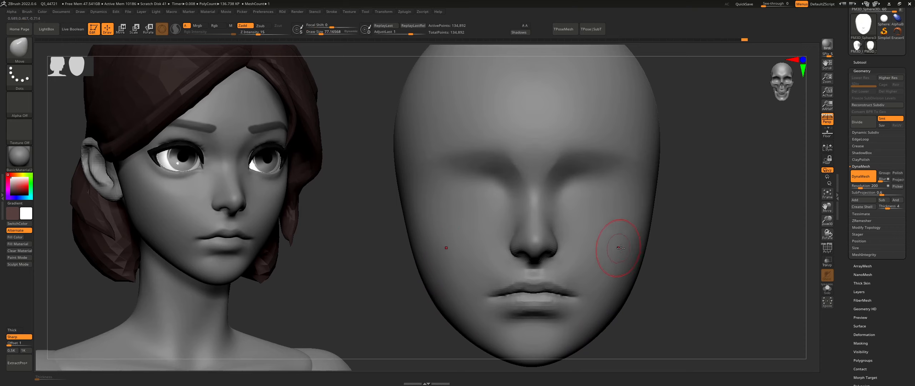
right_click_drag(621, 248, 606, 229)
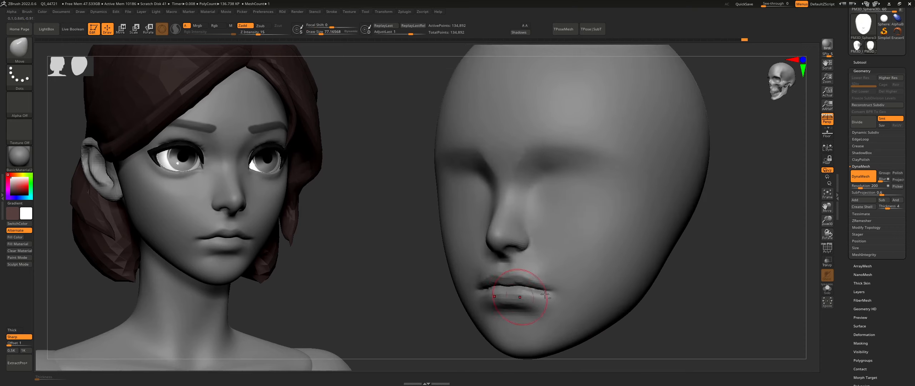
Shape the lips with a small Move brush and smooth the lower lip at a draw size of about 23.
mouse_move(545, 294)
right_mouse_down("alt")
mouse_move(547, 268)
mouse_move(565, 337)
right_mouse_up("alt")
key("s")
left_click_drag(519, 279, 512, 278)
right_click_drag(510, 274, 494, 275)
right_click_drag(492, 249, 496, 255)
key("s")
left_click_drag(480, 255, 482, 255)
right_click_drag(496, 257, 500, 262)
left_click_drag(504, 263, 493, 270, "shift")
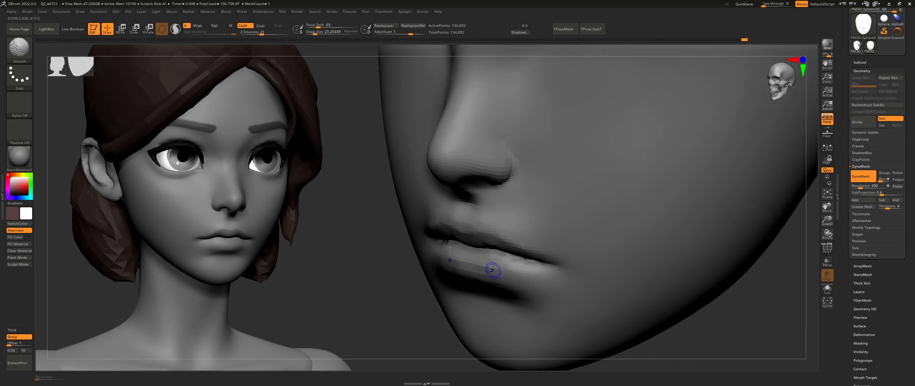
Adjust the lips with the Move brush at a draw size of about 36 and smooth the mouth corner.
right_click_drag(484, 269, 512, 265)
right_click_drag(392, 259, 408, 258)
key("s")
mouse_move(408, 258)
left_mouse_down()
mouse_move(394, 262)
mouse_move(409, 267)
left_mouse_up()
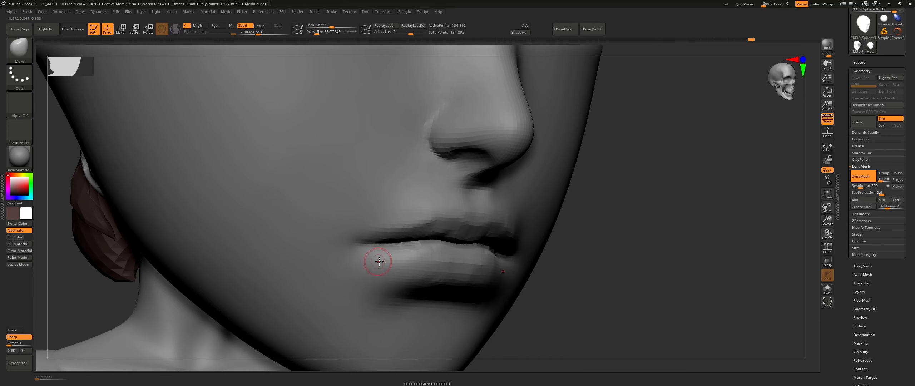
right_click_drag(377, 261, 367, 257)
mouse_move(381, 281)
right_mouse_down()
mouse_move(463, 249)
mouse_move(388, 256)
mouse_move(408, 250)
right_mouse_up()
left_click_drag(346, 244, 333, 241, "shift")
mouse_move(352, 248)
right_mouse_down()
mouse_move(388, 255)
mouse_move(334, 255)
right_mouse_up()
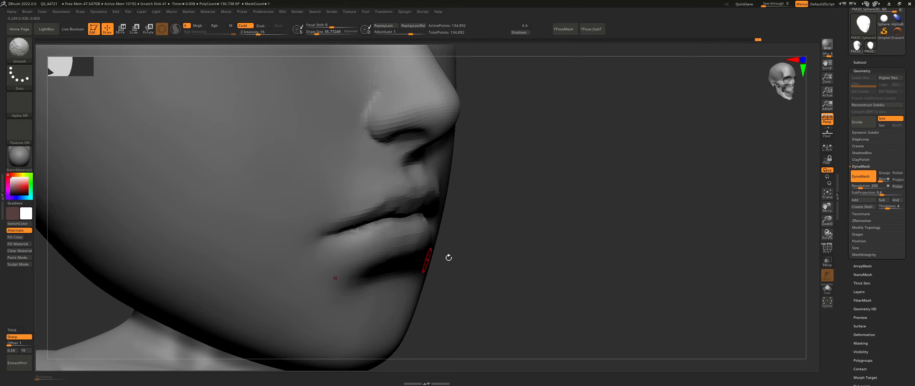
Check the head in profile, then smooth the brow area from the front at a draw size of about 77.
right_click_drag(449, 257, 460, 242, "shift")
mouse_move(553, 244)
right_mouse_down()
mouse_move(513, 251)
mouse_move(441, 234)
right_mouse_up()
right_click_drag(440, 234, 459, 236, "shift")
left_click_drag(544, 277, 541, 277)
mouse_move(542, 277)
right_mouse_down("alt")
mouse_move(530, 276)
mouse_move(541, 260)
mouse_move(525, 275)
right_mouse_up("alt")
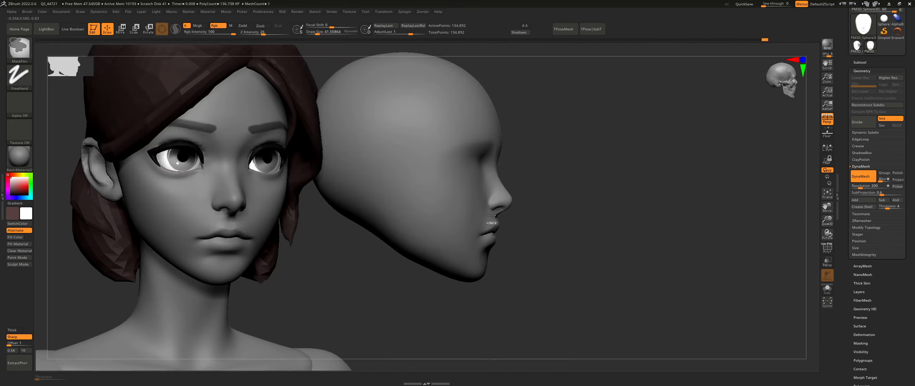
key("s")
mouse_move(627, 233)
right_mouse_down()
mouse_move(607, 206)
mouse_move(583, 232)
right_mouse_up()
right_click_drag(583, 232, 574, 198, "ctrl")
key("s")
left_click_drag(572, 169, 575, 168)
key("shift")
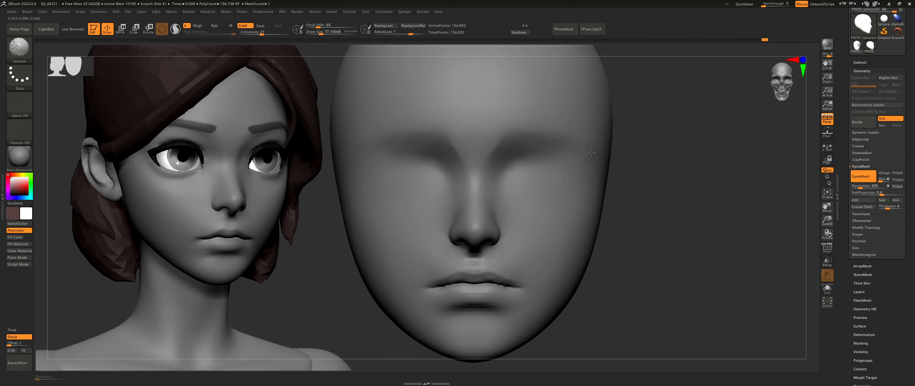
Reshape the forehead and temples with a large Move brush, including a draw size of about 243.
key("s")
left_click_drag(587, 121, 596, 121)
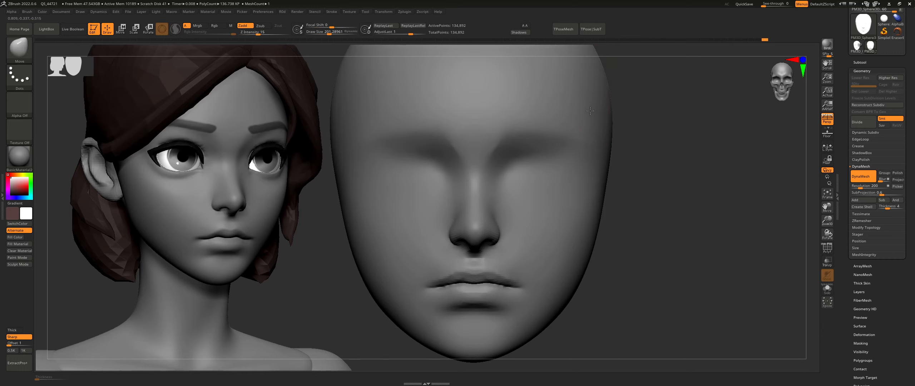
right_click_drag(599, 103, 565, 171)
key("s")
left_click_drag(566, 171, 569, 170)
right_click_drag(566, 147, 566, 159)
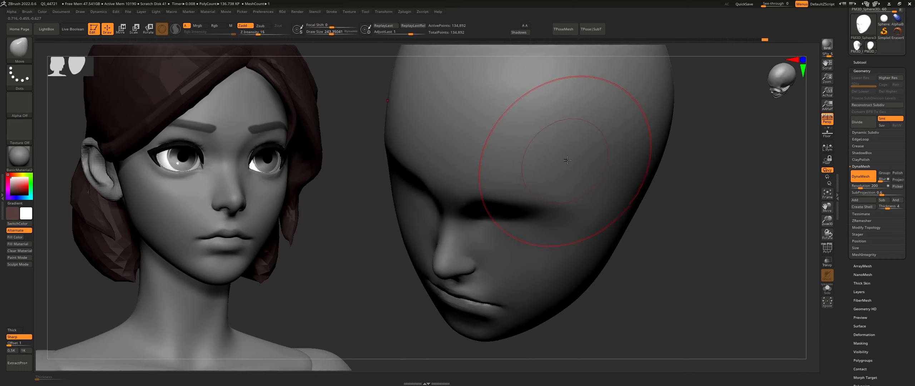
key("s")
left_click_drag(566, 160, 569, 160)
Set the Smooth brush's Z intensity to 100 and smooth the forehead at a draw size of about 73.
key("shift")
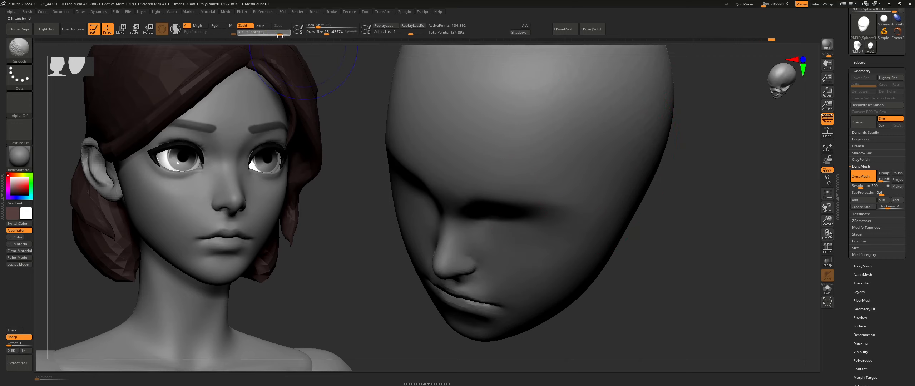
key("s")
key("s")
left_click_drag(528, 143, 523, 143)
key("shift")
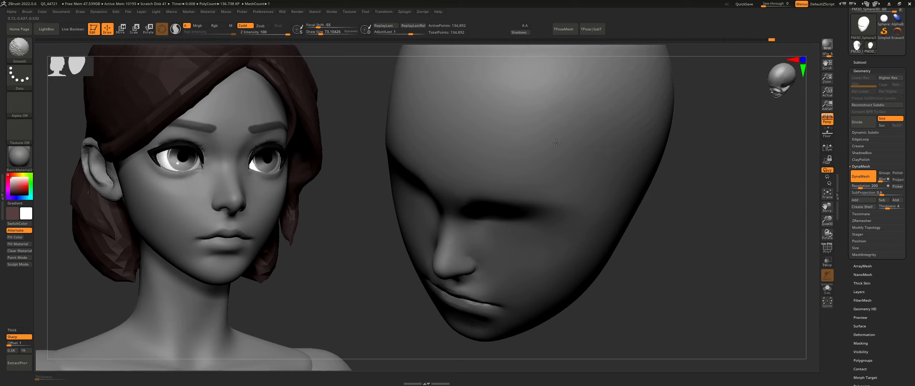
Adjust the forehead and the area below the eye socket with the Move brush, ending at a draw size of about 95.
right_click_drag(573, 156, 570, 146)
key("s")
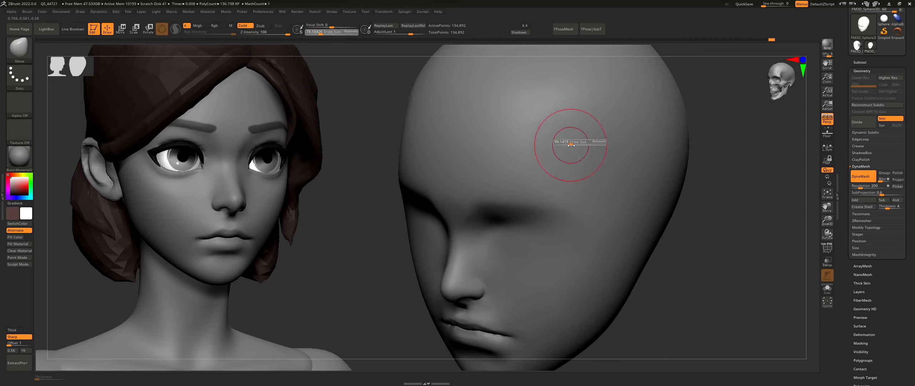
left_click_drag(571, 145, 578, 145)
mouse_move(553, 143)
right_mouse_down()
mouse_move(550, 161)
mouse_move(584, 143)
mouse_move(599, 221)
mouse_move(545, 249)
right_mouse_up()
key("s")
left_click_drag(545, 249, 534, 248)
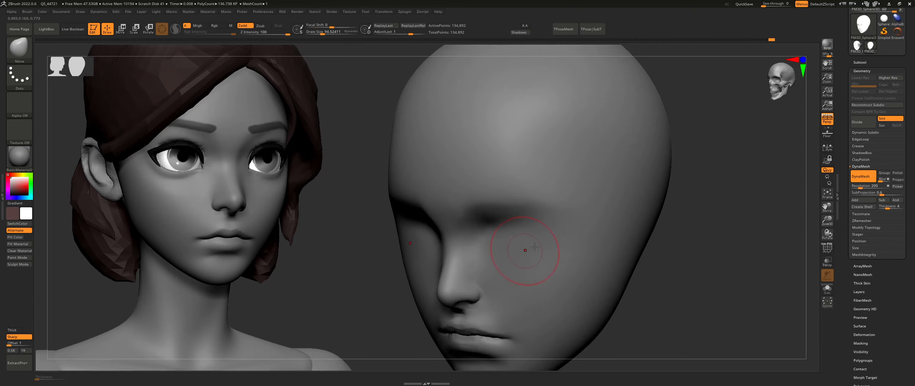
right_click_drag(534, 247, 450, 153)
Smooth the side of the forehead at a draw size of about 95 and undo the latest strokes.
key("shift")
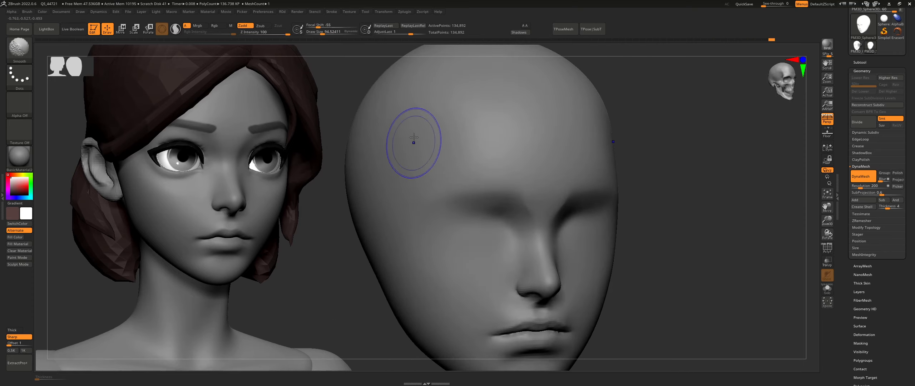
key("s")
left_click_drag(358, 200, 352, 203)
key("ctrl")
key("ctrl+z")
Lower the Move brush's Z intensity and reshape the side contour of the head at a draw size of about 368.
key("s")
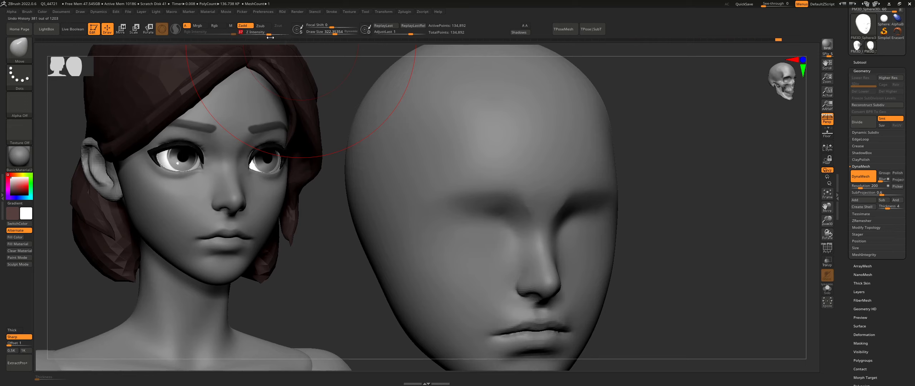
left_click_drag(270, 38, 264, 36)
right_click_drag(388, 163, 404, 165, "alt")
key("s")
left_click_drag(395, 169, 397, 170)
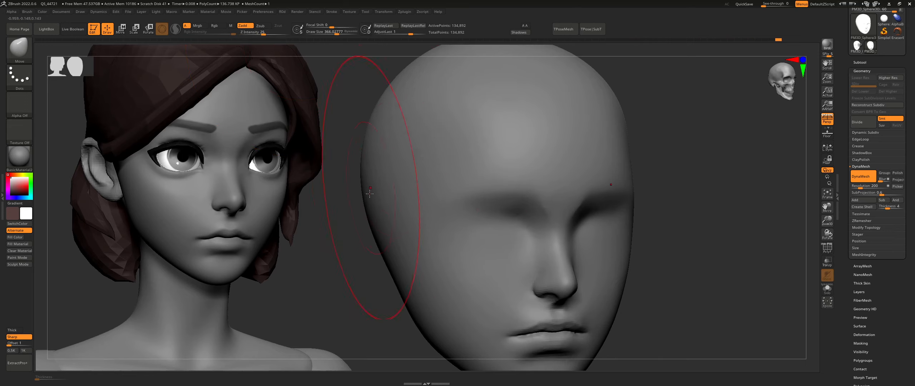
key("s")
left_click_drag(373, 203, 368, 205)
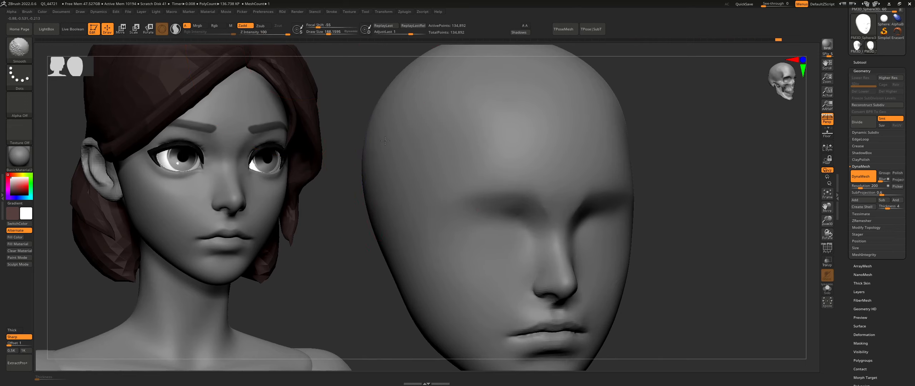
Smooth the side of the head and adjust its side profile with the Move brush at a draw size of about 129.
right_click_drag(390, 99, 397, 172, "alt")
key("s")
left_click_drag(398, 172, 402, 172)
mouse_move(387, 163)
right_mouse_down()
mouse_move(419, 218)
mouse_move(416, 263)
right_mouse_up()
right_click_drag(416, 268, 450, 147, "alt")
mouse_move(429, 261)
right_mouse_down("alt")
mouse_move(445, 246)
mouse_move(435, 253)
right_mouse_up("alt")
mouse_move(424, 186)
right_mouse_down()
mouse_move(538, 190)
mouse_move(524, 195)
mouse_move(551, 186)
right_mouse_up()
right_click_drag(551, 186, 533, 212, "ctrl")
left_click_drag(534, 225, 527, 217)
mouse_move(535, 227)
right_mouse_down()
mouse_move(531, 216)
mouse_move(496, 237)
right_mouse_up()
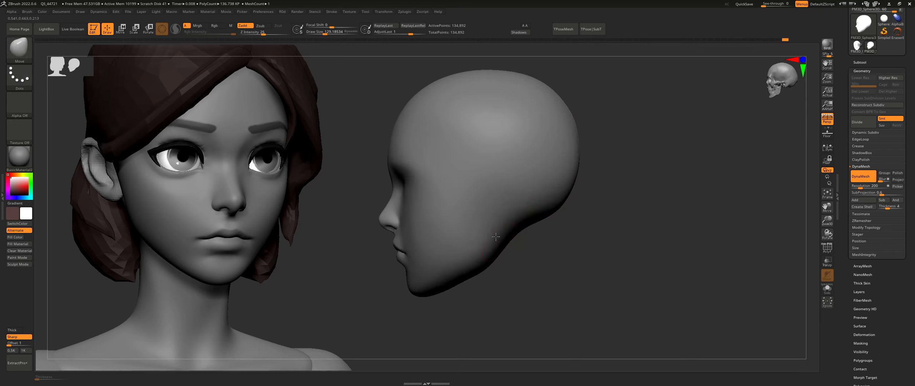
Reshape the back of the skull and the rear jaw contour in side view with the Move brush.
right_click_drag(560, 207, 582, 203)
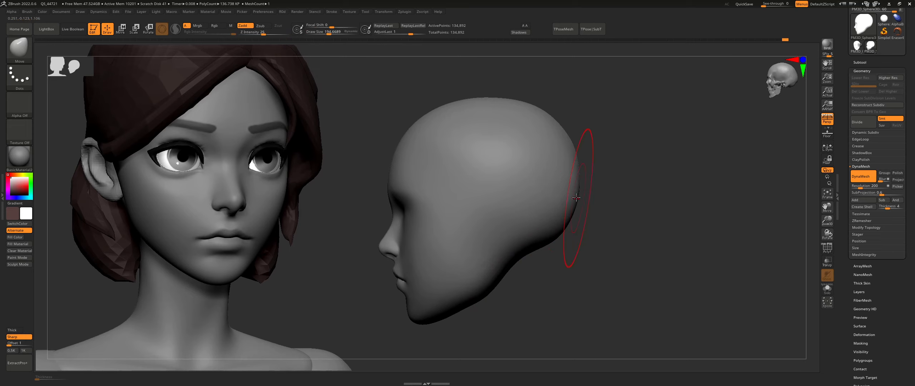
mouse_move(532, 159)
right_mouse_down()
mouse_move(490, 134)
mouse_move(514, 196)
right_mouse_up()
key("s")
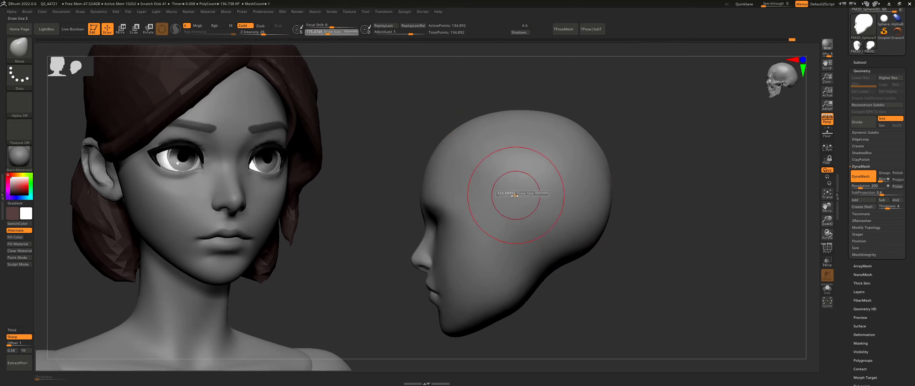
right_click_drag(531, 285, 542, 288)
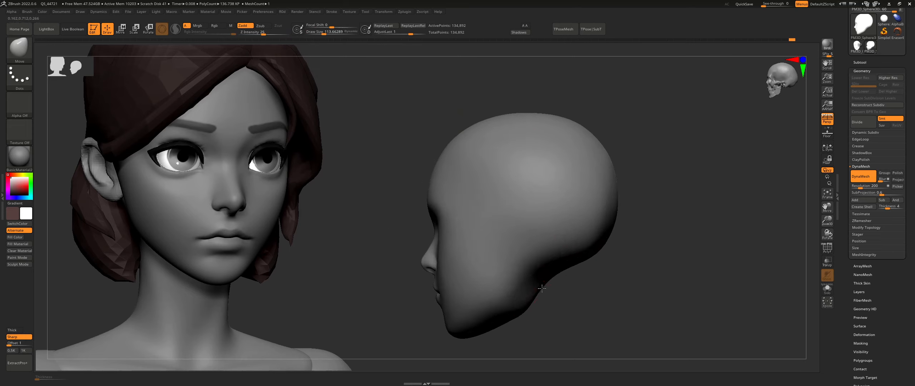
Adjust the cheeks and brow area from the front with the Move brush at draw sizes of about 81 and 119.
mouse_move(502, 321)
right_mouse_down()
mouse_move(536, 265)
mouse_move(526, 272)
mouse_move(566, 255)
mouse_move(555, 265)
right_mouse_up()
key("s")
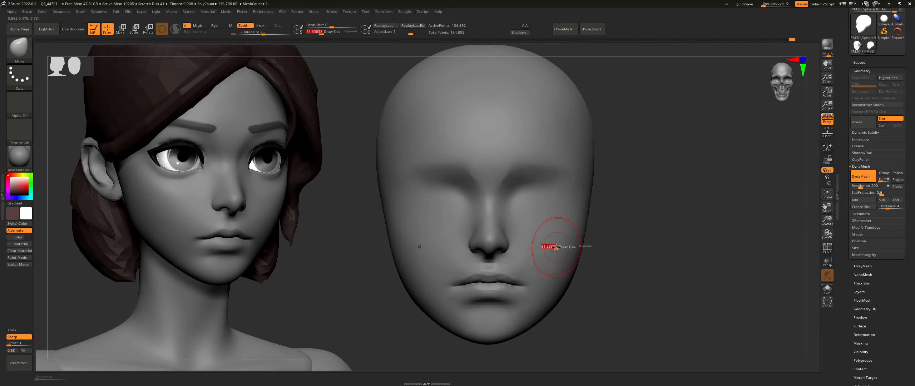
left_click_drag(547, 247, 553, 247)
mouse_move(604, 188)
right_mouse_down()
mouse_move(581, 183)
mouse_move(548, 202)
right_mouse_up()
key("s")
left_click_drag(548, 203, 541, 203)
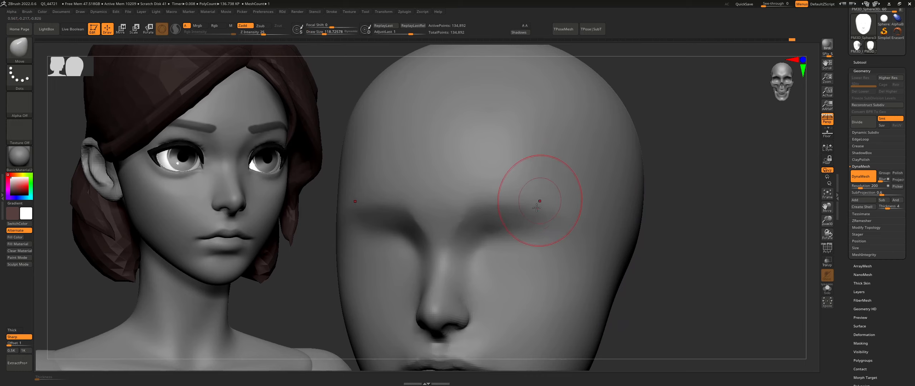
mouse_move(530, 212)
right_mouse_down()
mouse_move(543, 206)
mouse_move(526, 214)
mouse_move(524, 201)
mouse_move(535, 225)
right_mouse_up()
Build up the eye socket area with the ClayBuildup brush at a draw size of about 62 and smooth it.
key("b")
key("c")
key("b")
key("shift")
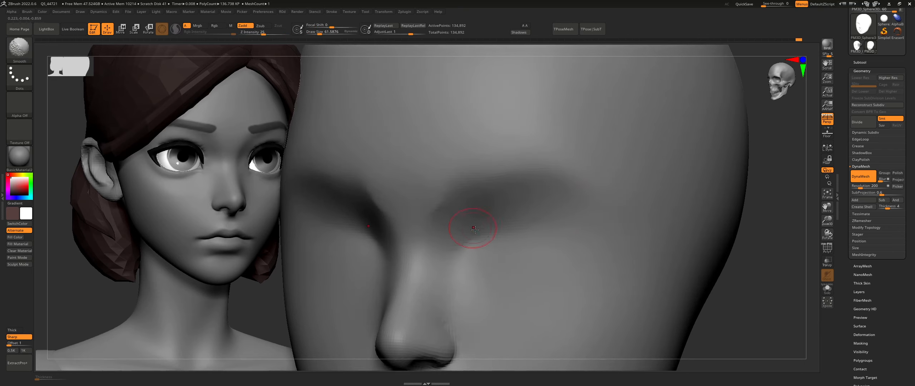
key("shift")
mouse_move(476, 242)
right_mouse_down("ctrl")
mouse_move(480, 200)
mouse_move(498, 183)
mouse_move(500, 200)
right_mouse_up("ctrl")
Refine the brow ridge with the Move brush and smooth the brow and eye sockets at a draw size of about 62.
key("b")
key("m")
key("v")
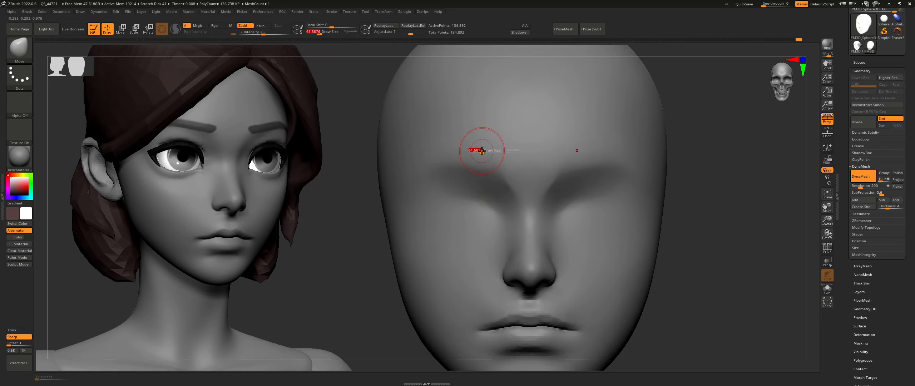
key("shift")
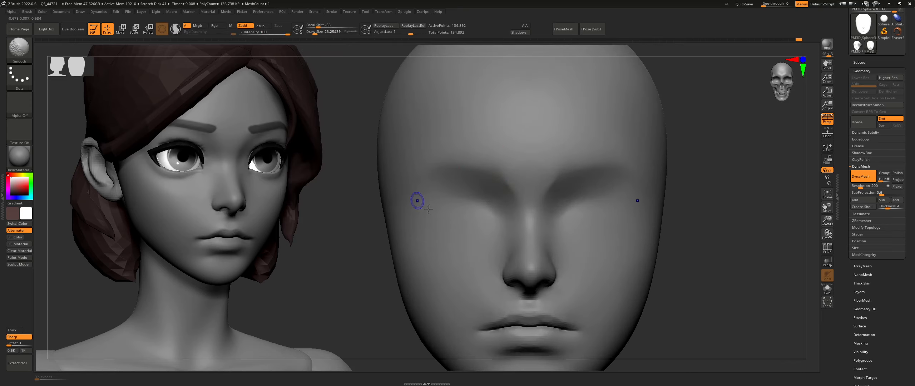
mouse_move(489, 230)
right_mouse_down("ctrl")
mouse_move(515, 229)
mouse_move(481, 159)
right_mouse_up("ctrl")
key("shift")
left_click_drag(499, 170, 486, 182, "shift")
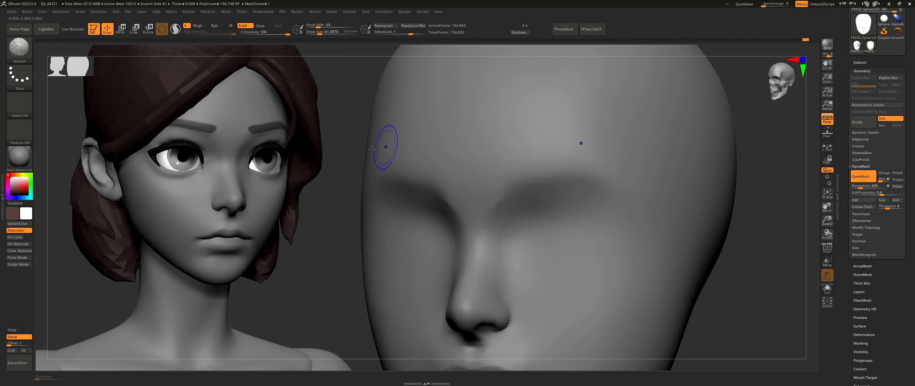
right_click_drag(456, 207, 494, 214)
right_click_drag(439, 170, 460, 181)
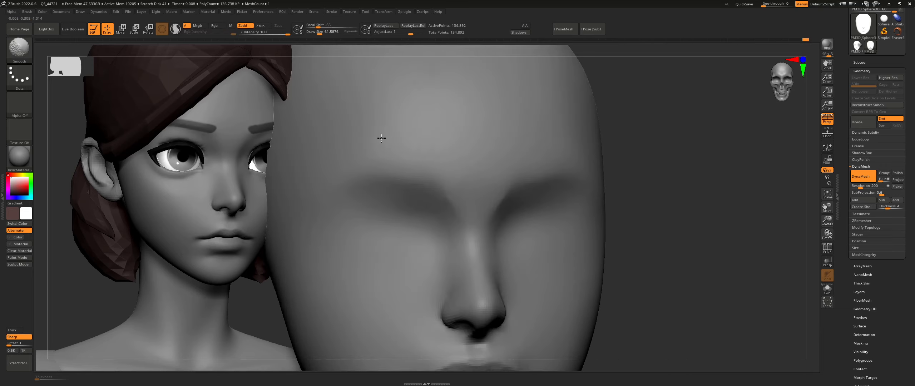
Smooth the forehead and temples at draw sizes of about 109 and 104.
right_click_drag(509, 159, 480, 157, "ctrl")
right_click_drag(574, 141, 558, 138, "shift")
key("s")
left_click_drag(562, 129, 566, 129)
left_click_drag(568, 119, 564, 134, "shift")
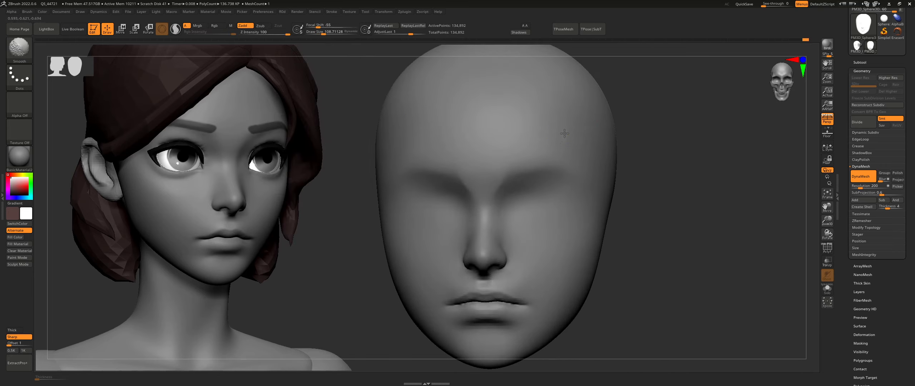
right_click_drag(547, 102, 557, 154)
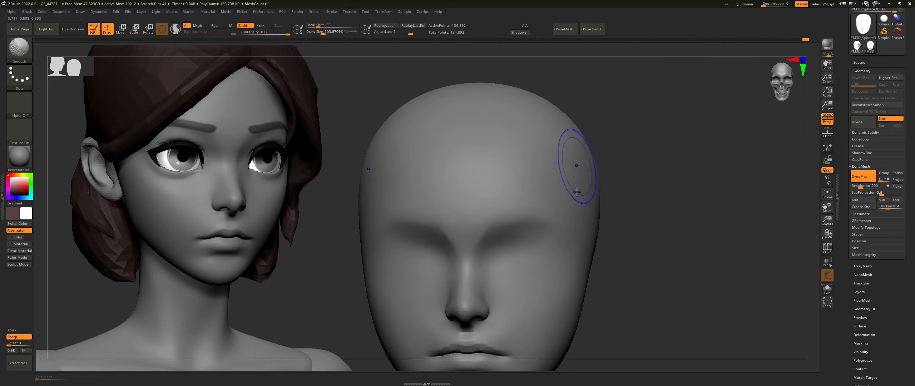
right_click_drag(580, 192, 563, 166)
mouse_move(568, 195)
left_mouse_down("shift")
mouse_move(577, 200)
mouse_move(574, 250)
left_mouse_up("shift")
Adjust the outer cheek contour with the Move brush at a draw size of about 104 and smooth it at about 62.
right_click_drag(573, 266, 576, 234, "alt")
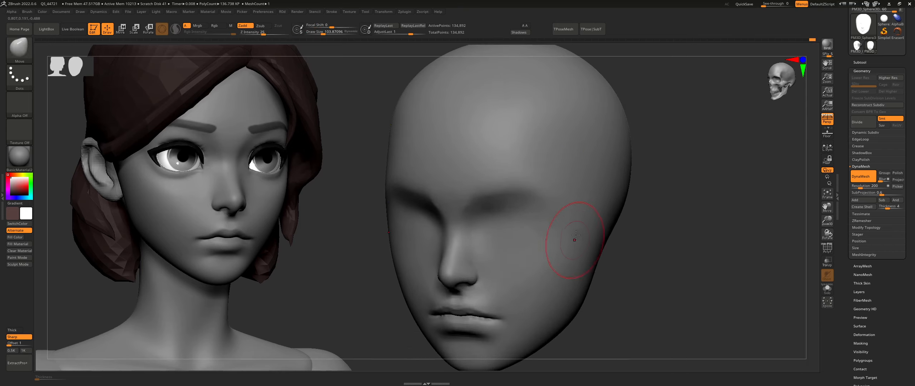
key("shift")
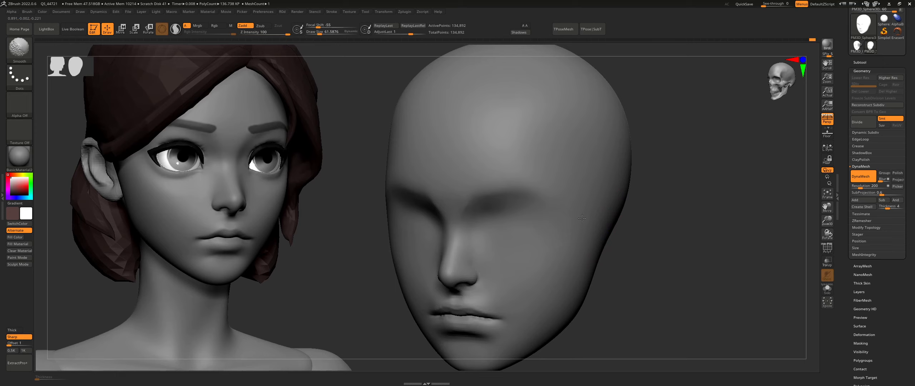
mouse_move(620, 208)
right_mouse_down("ctrl")
mouse_move(607, 244)
mouse_move(634, 258)
mouse_move(654, 256)
right_mouse_up("ctrl")
mouse_move(404, 211)
right_mouse_down("ctrl")
mouse_move(399, 173)
mouse_move(430, 171)
right_mouse_up("ctrl")
Smooth the temple beside the eye socket at a draw size of about 62 and undo the last stroke.
key("shift")
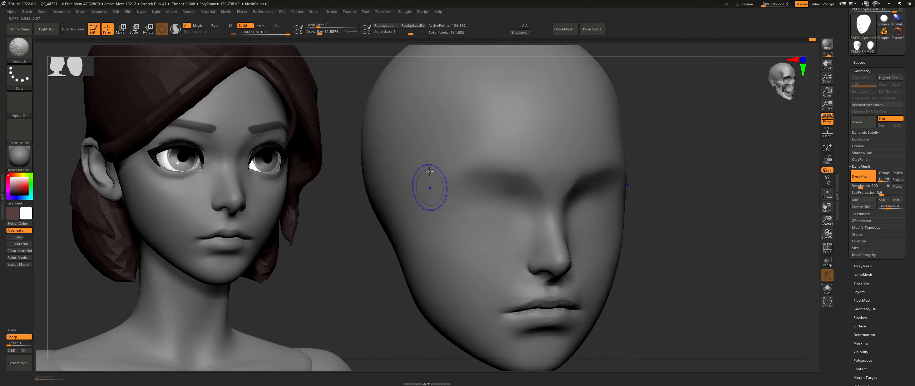
left_click_drag(404, 192, 441, 161, "shift")
mouse_move(430, 196)
right_mouse_down("alt")
mouse_move(493, 255)
mouse_move(595, 206)
right_mouse_up("alt")
key("ctrl+z")
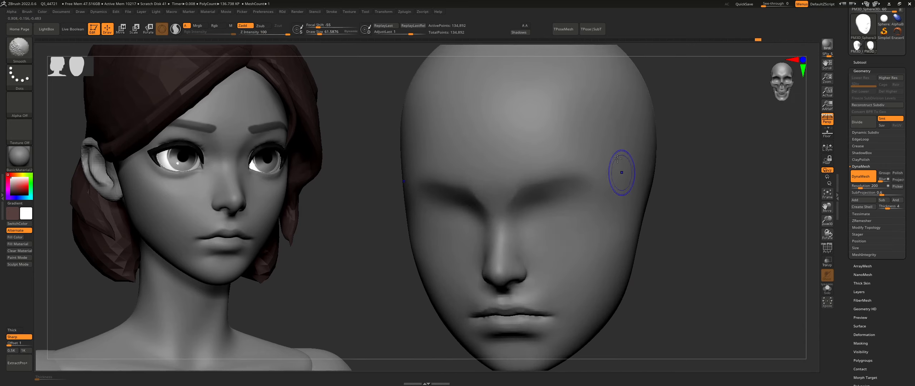
Refine the temple and outer cheek contour with the Move brush at a draw size of about 62.
right_click_drag(635, 152, 608, 172)
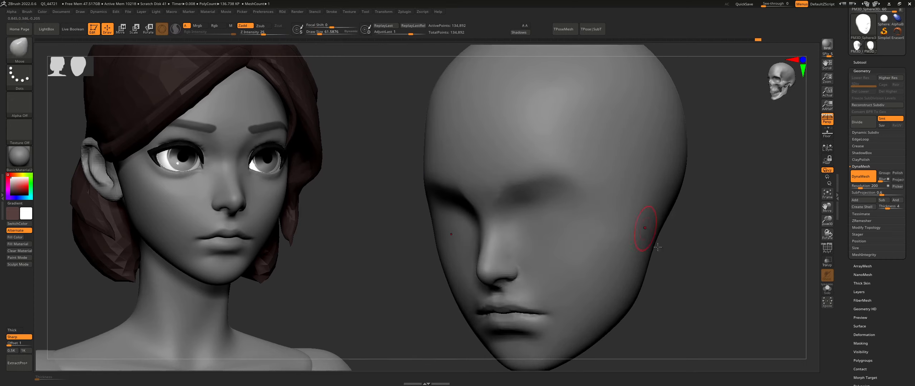
mouse_move(648, 240)
right_mouse_down("ctrl")
mouse_move(600, 271)
mouse_move(608, 253)
right_mouse_up("ctrl")
mouse_move(621, 300)
right_mouse_down("ctrl")
mouse_move(580, 204)
mouse_move(575, 235)
mouse_move(604, 222)
right_mouse_up("ctrl")
Enlarge the Move brush to about 96, adjust the brow ridge and smooth it at a draw size of about 42.
key("bracketright")
right_click_drag(586, 246, 518, 203, "ctrl")
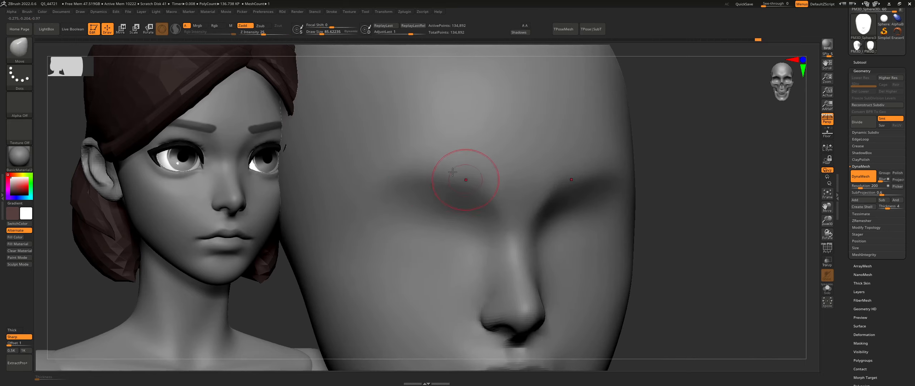
right_click_drag(452, 172, 502, 204, "ctrl")
key("shift")
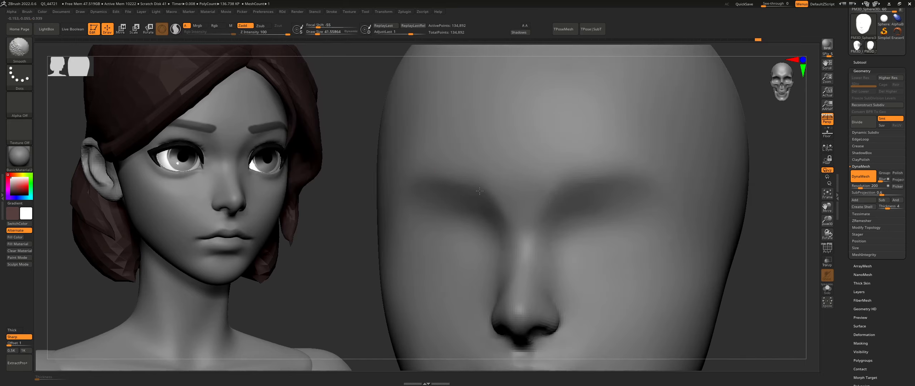
right_click_drag(447, 180, 448, 157)
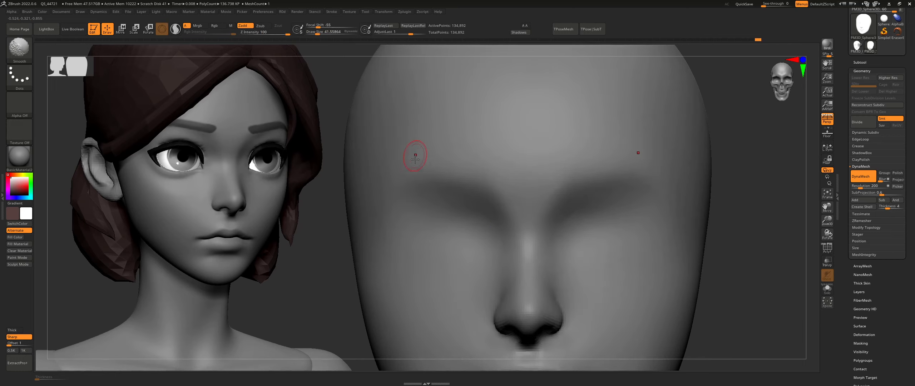
Adjust the cheek beside the nose with the Move brush at a draw size of about 129.
mouse_move(525, 209)
right_mouse_down("ctrl")
mouse_move(561, 224)
mouse_move(537, 199)
mouse_move(541, 232)
right_mouse_up("ctrl")
right_click(576, 266)
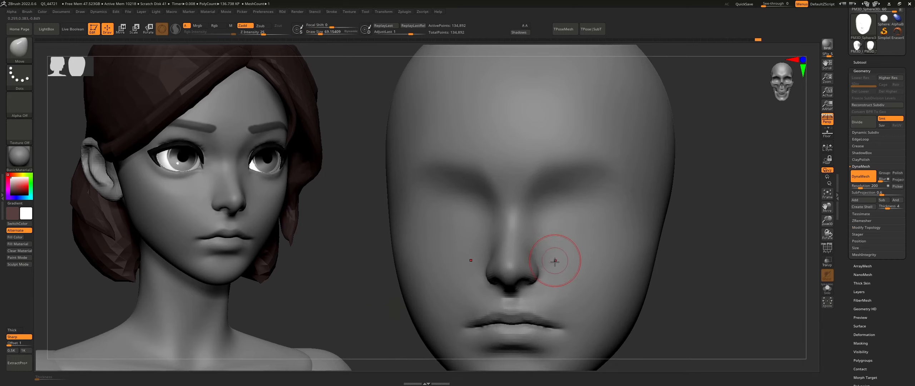
right_click_drag(554, 261, 549, 200, "alt")
mouse_move(548, 200)
right_mouse_down("ctrl")
mouse_move(545, 186)
mouse_move(554, 211)
right_mouse_up("ctrl")
key("s")
left_click_drag(544, 195, 546, 195)
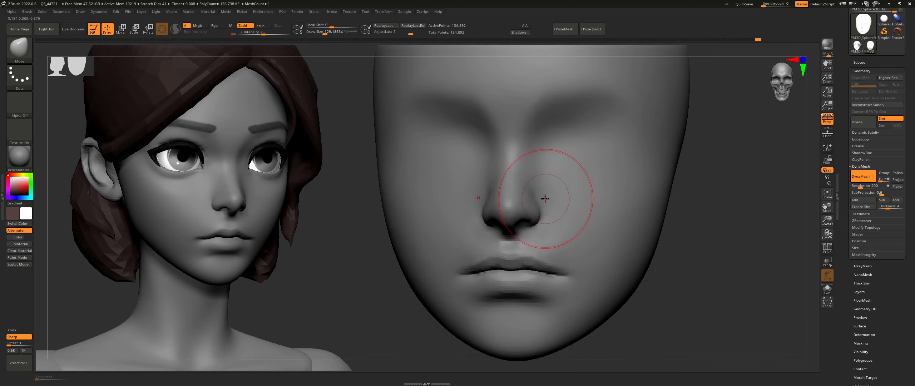
mouse_move(547, 211)
right_mouse_down()
mouse_move(533, 198)
mouse_move(552, 164)
mouse_move(519, 160)
mouse_move(496, 205)
mouse_move(484, 173)
mouse_move(542, 194)
mouse_move(543, 217)
right_mouse_up()
key("s")
key("s")
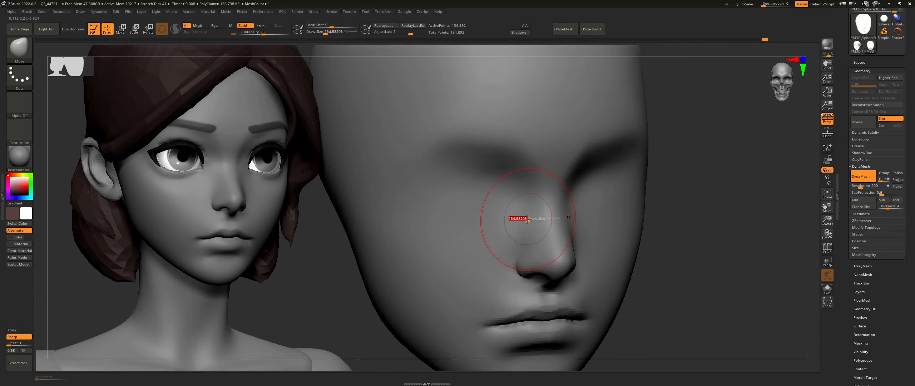
Try to reshape the nose in profile with the Move brush at a draw size of about 268 and undo the stroke.
left_click_drag(518, 218, 508, 218)
mouse_move(510, 211)
right_mouse_down()
mouse_move(483, 230)
mouse_move(580, 206)
mouse_move(560, 179)
right_mouse_up()
key("shift")
mouse_move(561, 179)
right_mouse_down()
mouse_move(639, 265)
mouse_move(566, 227)
right_mouse_up()
right_click_drag(566, 227, 584, 306, "ctrl")
key("s")
left_click_drag(572, 290, 576, 290)
mouse_move(569, 276)
right_mouse_down()
mouse_move(555, 266)
mouse_move(564, 275)
right_mouse_up()
key("ctrl")
key("s")
left_click_drag(547, 275, 552, 276)
right_click_drag(552, 275, 537, 270)
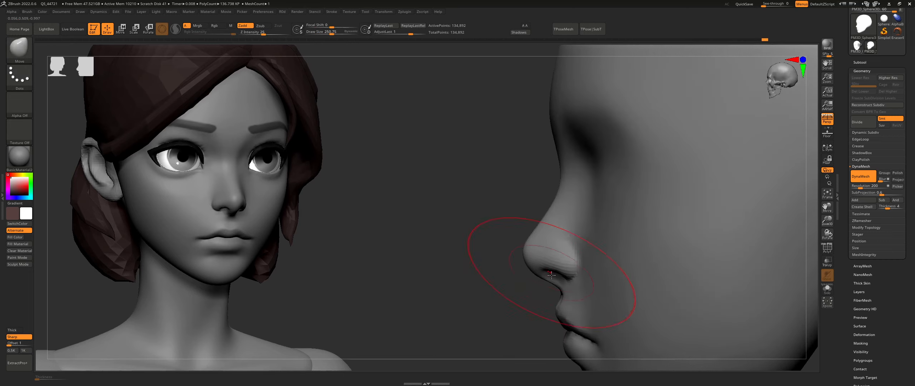
left_click_drag(549, 269, 552, 271)
key("ctrl+z")
Refine the face profile with the Move brush at a draw size of about 305 and smooth the cheek beside the nose at about 77.
mouse_move(598, 289)
right_mouse_down("ctrl")
mouse_move(569, 207)
mouse_move(589, 153)
right_mouse_up("ctrl")
right_click_drag(590, 154, 570, 180, "ctrl")
key("s")
left_click_drag(569, 181, 572, 180)
right_click_drag(544, 215, 547, 221)
key("s")
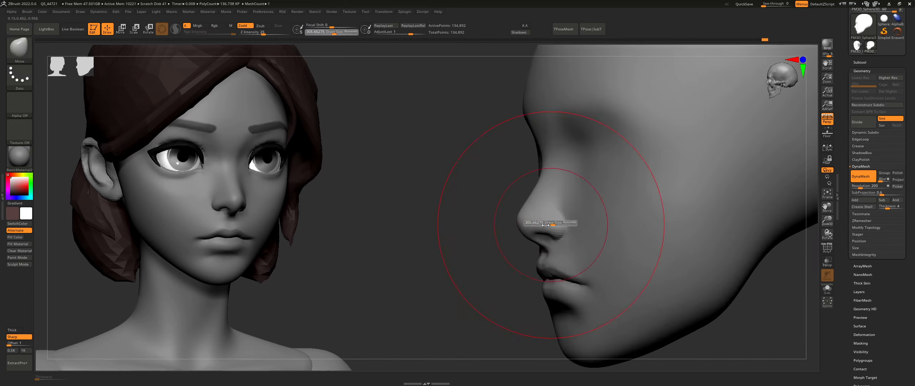
left_click_drag(547, 223, 538, 223)
right_click_drag(564, 179, 564, 178)
key("s")
left_click_drag(564, 178, 559, 178)
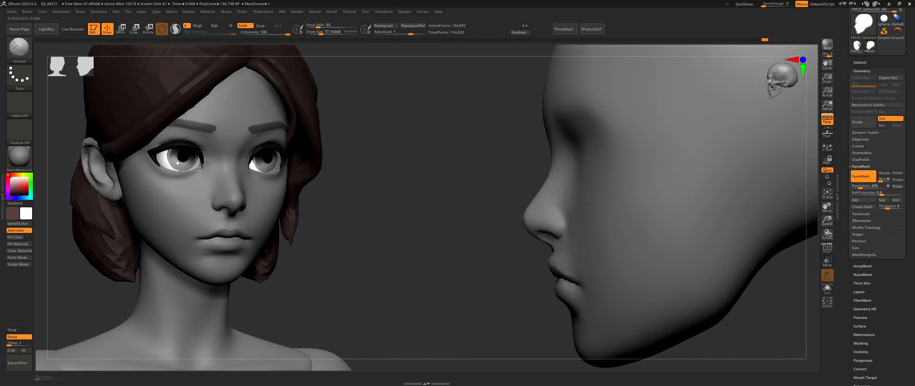
Adjust the mouth corners with the Move brush at a draw size of about 129.
right_click_drag(606, 245, 654, 224)
key("s")
left_click_drag(518, 239, 522, 239)
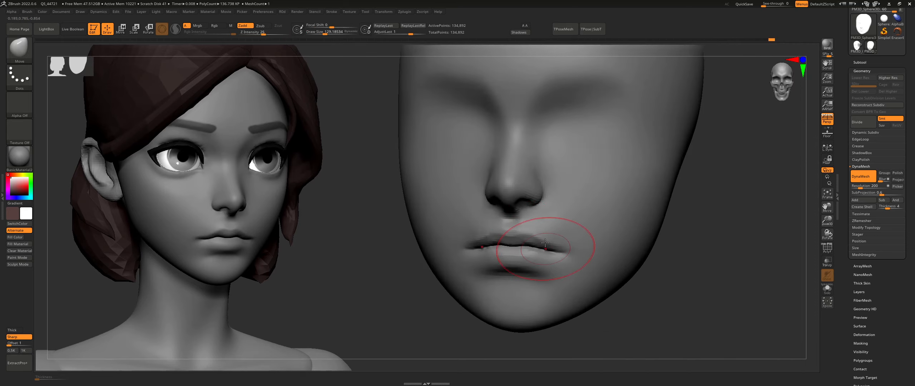
mouse_move(529, 260)
right_mouse_down()
mouse_move(549, 255)
mouse_move(529, 244)
right_mouse_up()
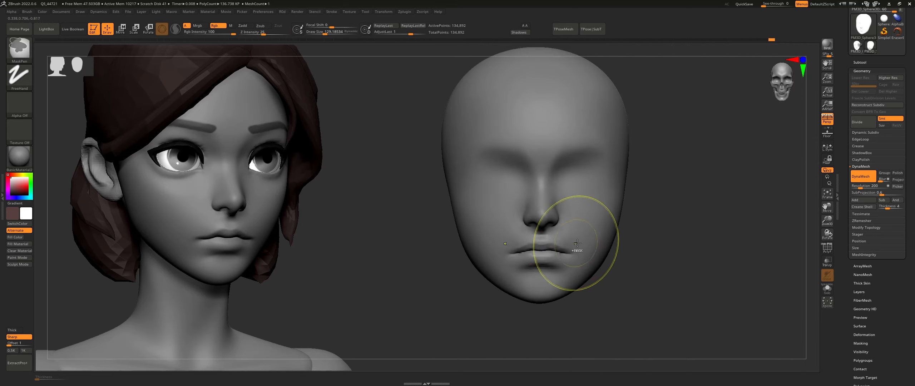
Smooth the side of the nose and the adjoining cheek at a draw size of about 49.
mouse_move(551, 205)
right_mouse_down("alt")
mouse_move(520, 203)
mouse_move(576, 253)
right_mouse_up("alt")
key("s")
left_click_drag(536, 189, 533, 189)
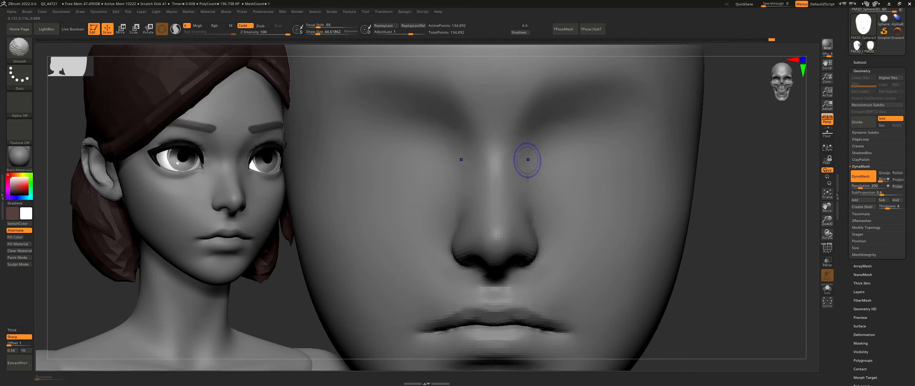
right_click_drag(568, 190, 541, 188)
left_click_drag(541, 188, 548, 199, "shift")
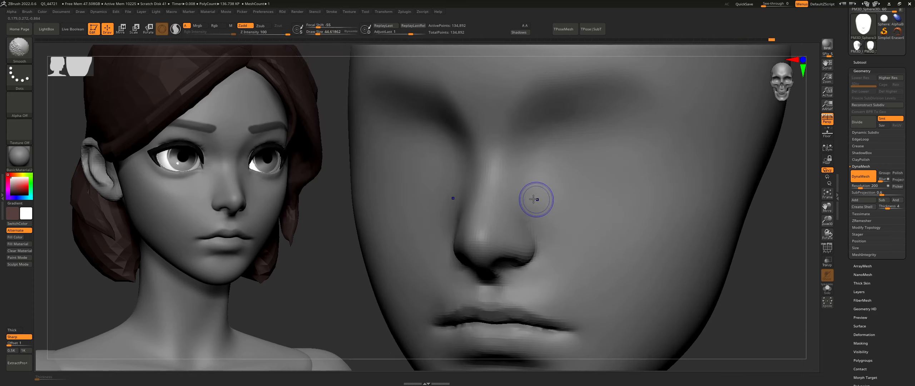
mouse_move(542, 218)
right_mouse_down("ctrl")
mouse_move(466, 225)
mouse_move(503, 231)
right_mouse_up("ctrl")
mouse_move(575, 236)
right_mouse_down("alt")
mouse_move(474, 192)
mouse_move(551, 250)
mouse_move(490, 265)
mouse_move(488, 276)
mouse_move(490, 258)
right_mouse_up("alt")
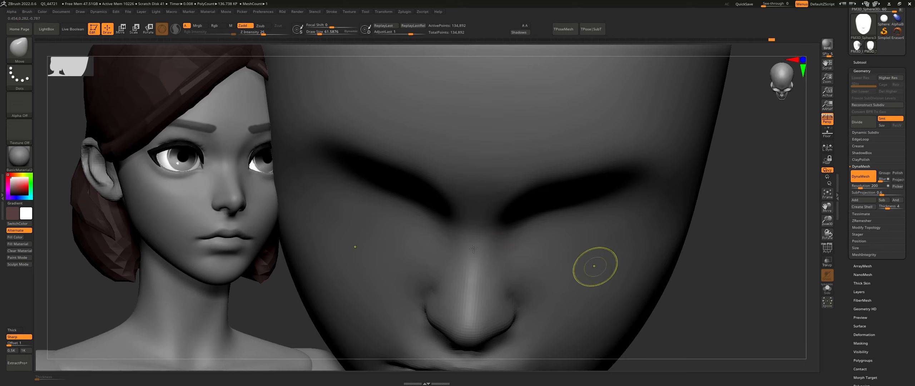
Smooth the transition from the nose wing into the cheek at a draw size of about 62.
right_click_drag(594, 268, 540, 232, "ctrl")
mouse_move(539, 233)
right_mouse_down()
mouse_move(541, 255)
mouse_move(500, 218)
right_mouse_up()
mouse_move(500, 218)
right_mouse_down("ctrl")
mouse_move(523, 237)
mouse_move(443, 229)
right_mouse_up("ctrl")
key("s")
mouse_move(440, 159)
right_mouse_down()
mouse_move(468, 185)
mouse_move(498, 195)
right_mouse_up()
left_click_drag(486, 200, 495, 216, "shift")
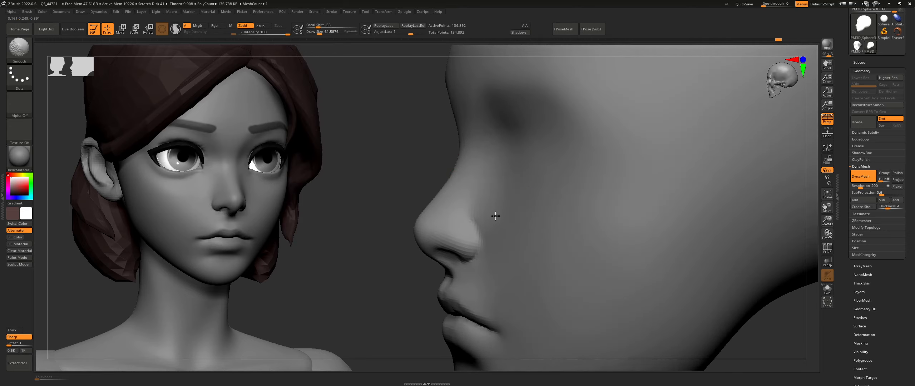
right_click_drag(479, 234, 504, 226)
left_click_drag(501, 241, 512, 264, "shift")
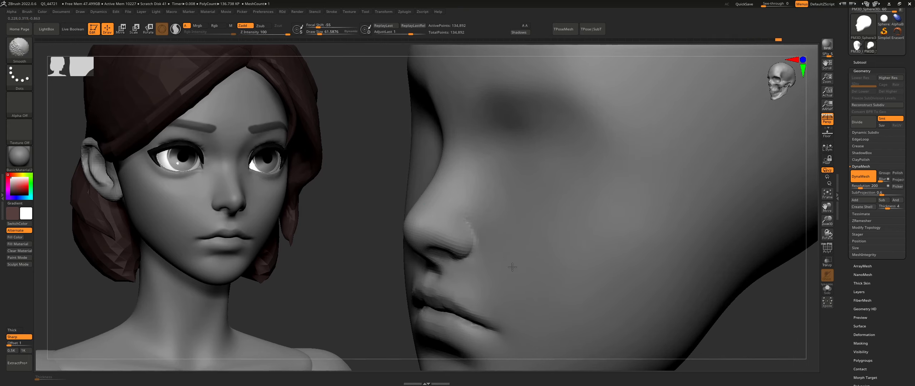
Adjust the outer cheek and jaw contour with the Move brush at a draw size of about 244.
mouse_move(584, 278)
right_mouse_down("ctrl")
mouse_move(430, 224)
mouse_move(515, 232)
right_mouse_up("ctrl")
right_click_drag(614, 275, 606, 225, "alt")
right_click_drag(606, 225, 677, 254, "ctrl")
mouse_move(632, 204)
right_mouse_down("alt")
mouse_move(640, 234)
mouse_move(402, 168)
right_mouse_up("alt")
key("shift")
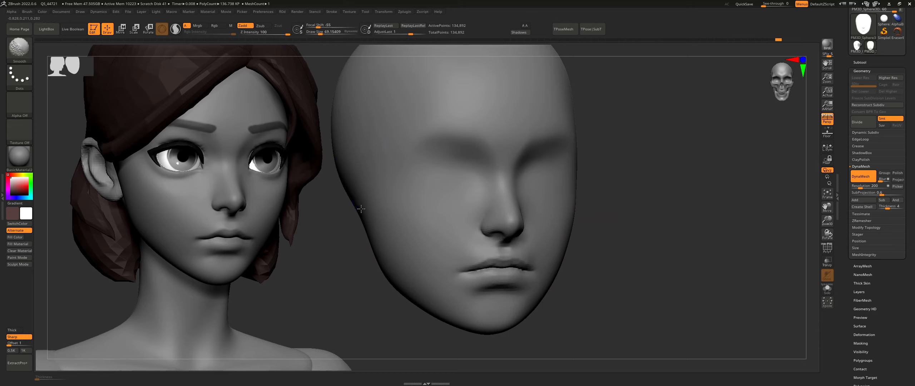
key("s")
left_click_drag(367, 233, 374, 234)
key("s")
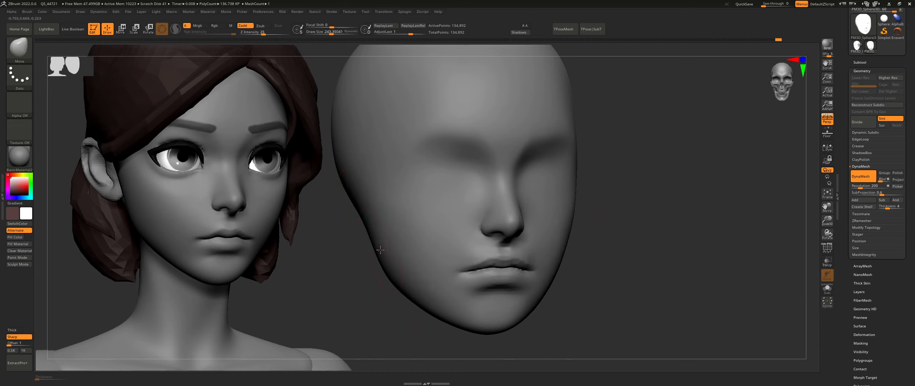
Refine the outer temple with the Move brush at a draw size of about 73 and smooth the side of the forehead.
mouse_move(386, 246)
right_mouse_down()
mouse_move(461, 231)
mouse_move(536, 232)
right_mouse_up()
key("s")
left_click_drag(553, 248, 542, 249)
right_click_drag(554, 214, 545, 244, "alt")
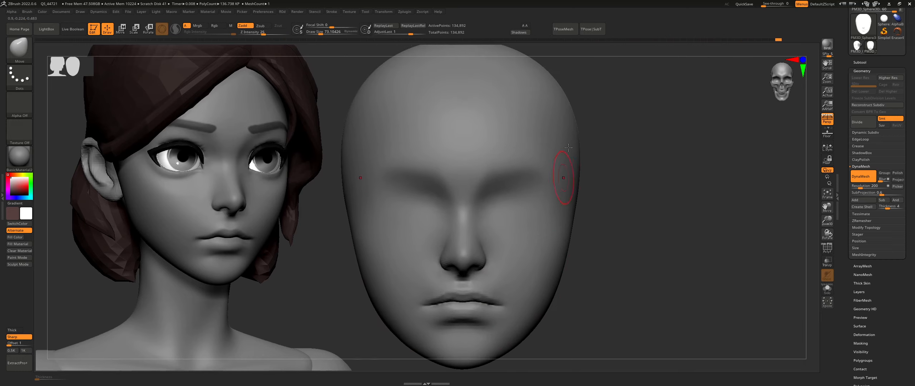
left_click_drag(555, 123, 575, 136, "shift")
right_click_drag(604, 143, 568, 135)
left_click_drag(558, 111, 557, 123, "shift")
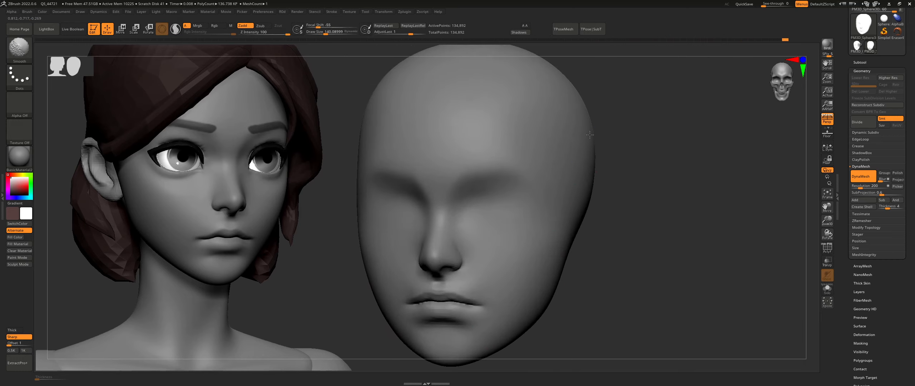
Adjust the side contour of the skull with the Move brush at a draw size of about 259, reducing it to about 119.
mouse_move(595, 222)
right_mouse_down("ctrl")
mouse_move(594, 186)
mouse_move(617, 184)
right_mouse_up("ctrl")
right_click_drag(429, 135, 426, 152, "ctrl")
key("s")
left_click_drag(426, 152, 432, 152)
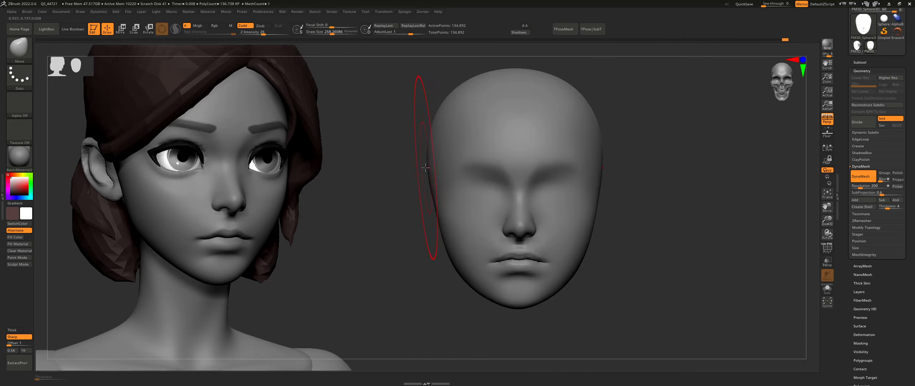
right_click_drag(427, 166, 433, 165)
key("s")
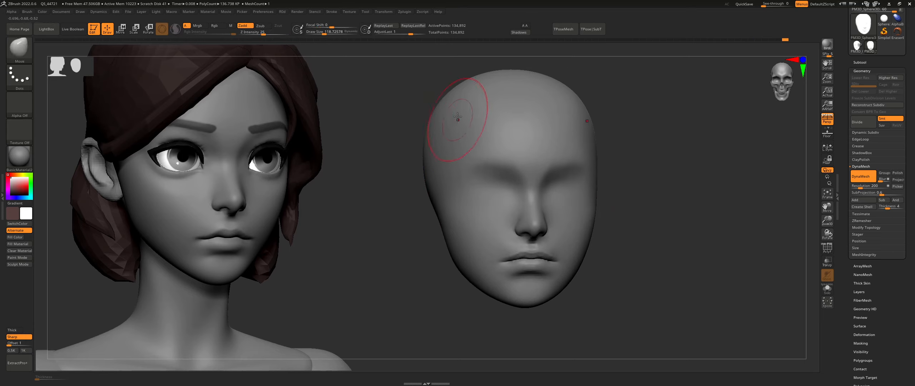
Enlarge the Move brush to about 184, adjust the temple contour and smooth it at a draw size of about 69.
right_click_drag(474, 140, 493, 125, "ctrl")
right_click_drag(493, 125, 551, 198, "shift")
key("s")
left_click_drag(537, 150, 541, 148)
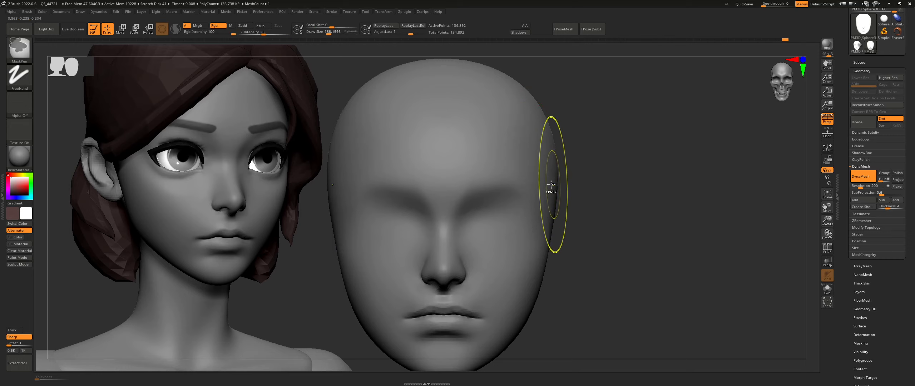
key("s")
left_click_drag(550, 175, 542, 173)
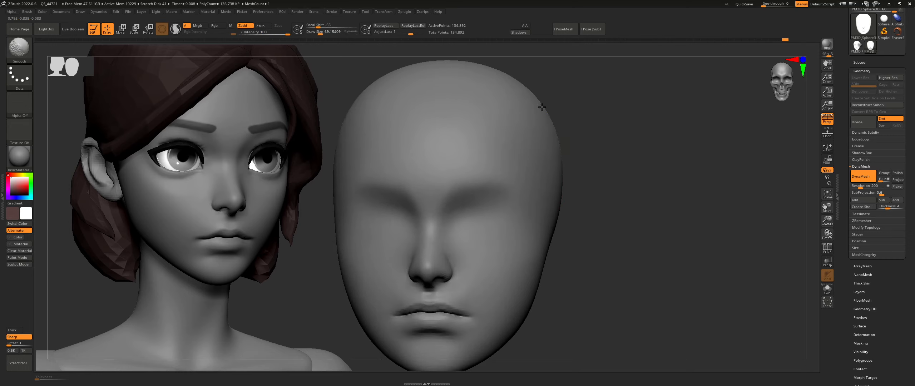
right_click_drag(550, 134, 584, 127)
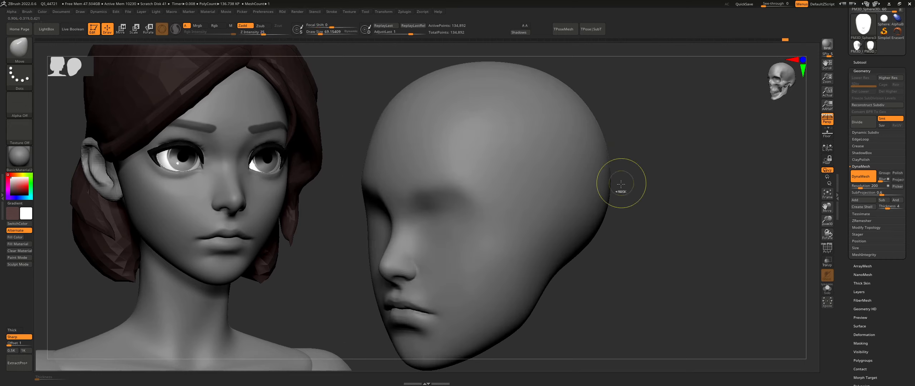
Adjust the jawline near the chin with the Move brush at a draw size of about 96.
right_click_drag(621, 183, 611, 153, "ctrl")
right_click_drag(612, 153, 638, 200, "shift")
right_click_drag(641, 256, 623, 233, "alt")
key("s")
left_click_drag(623, 232, 625, 232)
right_click_drag(571, 209, 563, 223, "alt")
mouse_move(483, 191)
right_mouse_down("ctrl")
mouse_move(558, 256)
mouse_move(542, 234)
right_mouse_up("ctrl")
key("s")
left_click_drag(543, 234, 552, 234)
mouse_move(637, 282)
right_mouse_down()
mouse_move(612, 268)
mouse_move(609, 276)
right_mouse_up()
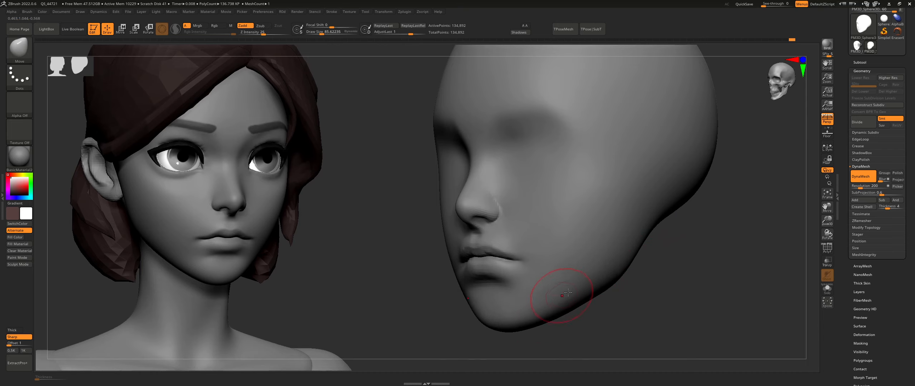
Refine the outer cheek contour with the Move brush and smooth the forehead at a draw size of about 58.
mouse_move(674, 268)
right_mouse_down("shift")
mouse_move(633, 279)
mouse_move(593, 248)
right_mouse_up("shift")
right_click_drag(593, 249, 594, 286, "ctrl")
right_click_drag(593, 286, 599, 294, "alt")
right_click_drag(462, 257, 445, 234)
key("bracketleft")
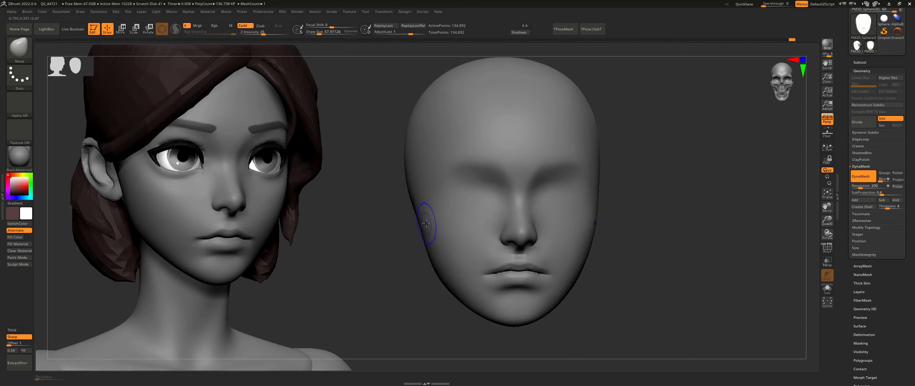
mouse_move(431, 298)
right_mouse_down("ctrl")
mouse_move(535, 251)
mouse_move(513, 252)
mouse_move(505, 280)
mouse_move(531, 261)
mouse_move(545, 326)
right_mouse_up("ctrl")
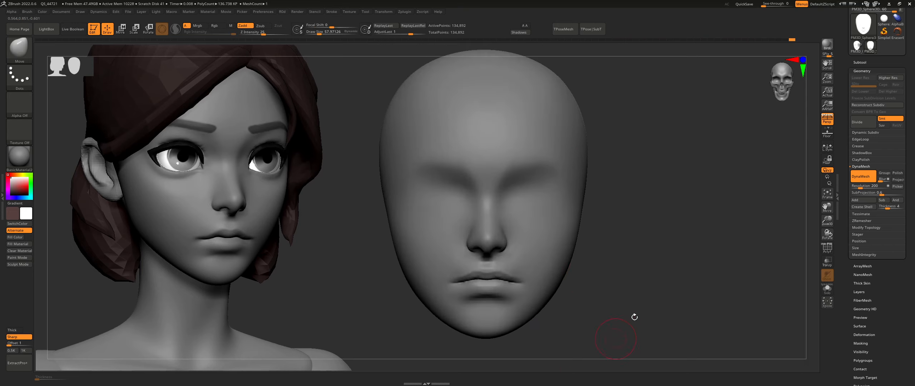
right_click_drag(598, 223, 527, 161)
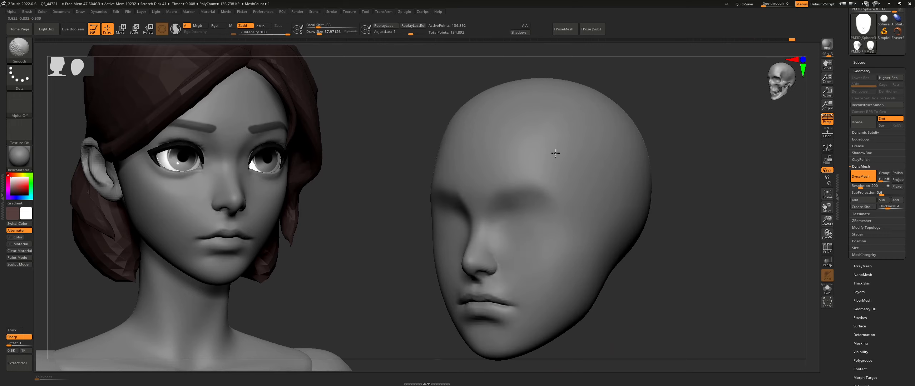
Smooth the forehead and the area above the brows at a draw size of about 51.
right_click_drag(616, 211, 587, 198)
key("s")
left_click_drag(574, 197, 579, 196)
right_click_drag(568, 182, 531, 151)
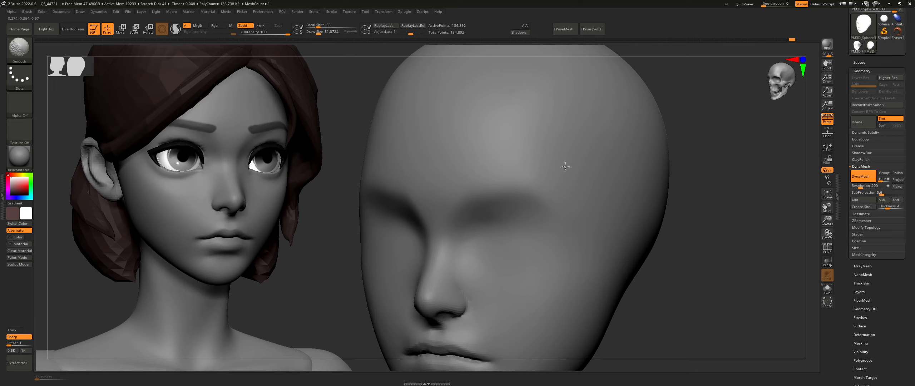
right_click_drag(494, 168, 516, 166)
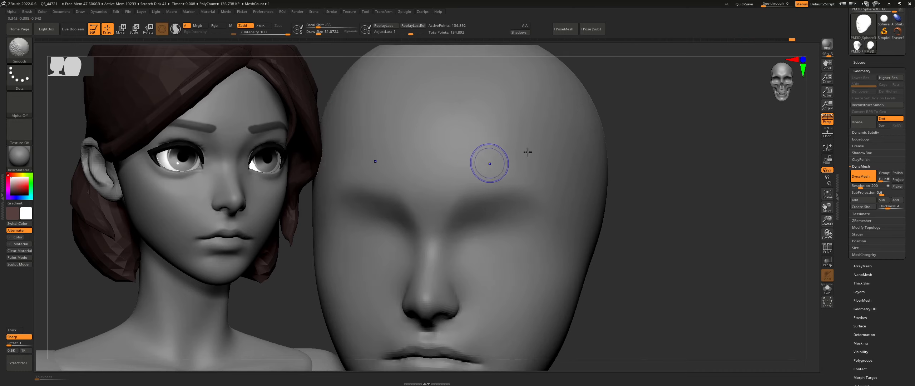
right_click_drag(423, 168, 508, 168, "alt")
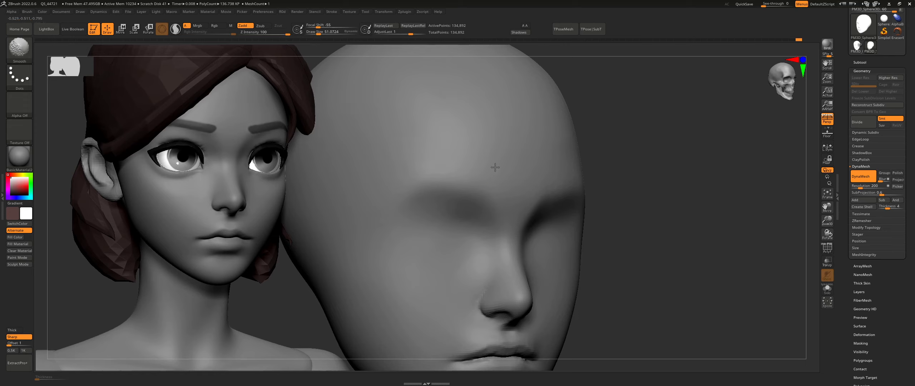
right_click_drag(459, 153, 472, 153)
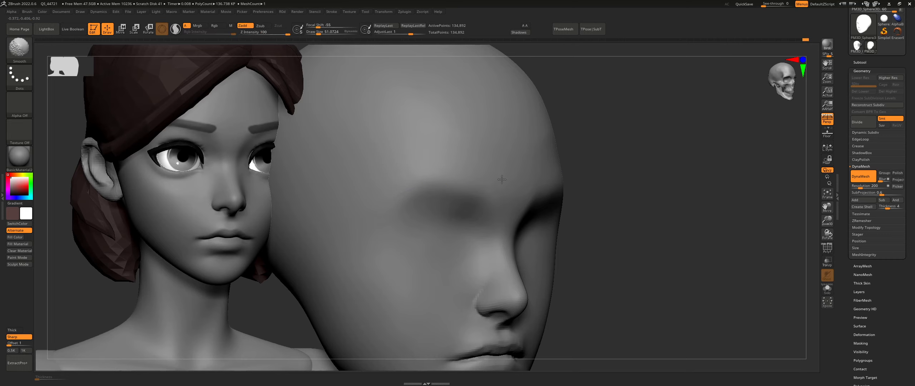
mouse_move(502, 179)
right_mouse_down()
mouse_move(554, 149)
mouse_move(536, 149)
mouse_move(545, 153)
right_mouse_up()
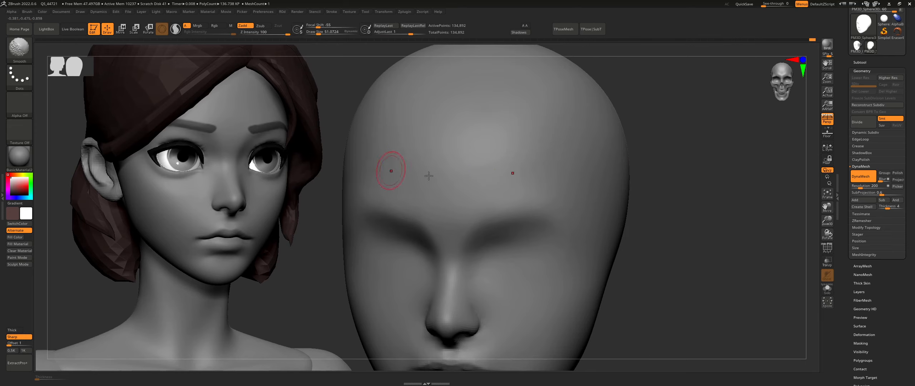
mouse_move(429, 176)
right_mouse_down()
mouse_move(449, 189)
mouse_move(489, 168)
mouse_move(498, 136)
mouse_move(550, 218)
mouse_move(527, 206)
mouse_move(501, 208)
right_mouse_up()
Adjust the brow ridge above the eye socket with the Move brush at a draw size of about 99.
mouse_move(500, 207)
right_mouse_down("ctrl")
mouse_move(550, 232)
mouse_move(562, 224)
mouse_move(539, 227)
mouse_move(545, 245)
right_mouse_up("ctrl")
key("b")
key("m")
key("v")
right_click_drag(524, 196, 518, 236, "alt")
key("s")
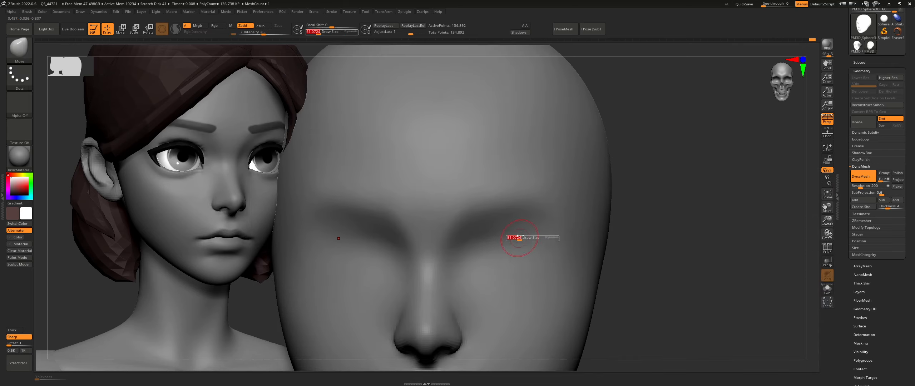
mouse_move(517, 241)
left_mouse_down()
mouse_move(530, 240)
mouse_move(527, 210)
mouse_move(514, 212)
left_mouse_up()
key("s")
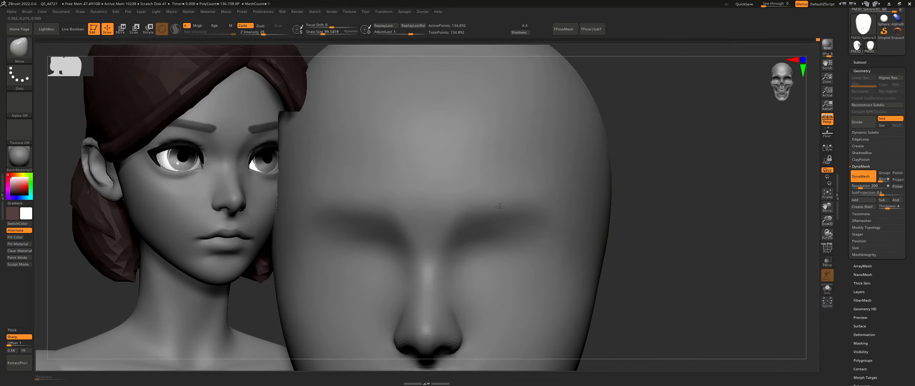
Adjust the brow and upper eye socket with the Move brush, using draw sizes of about 146 and 58.
mouse_move(541, 204)
right_mouse_down("ctrl")
mouse_move(510, 234)
mouse_move(483, 211)
right_mouse_up("ctrl")
right_click_drag(483, 210, 469, 236, "ctrl")
key("s")
left_click_drag(426, 185, 441, 185)
right_click_drag(441, 184, 447, 180)
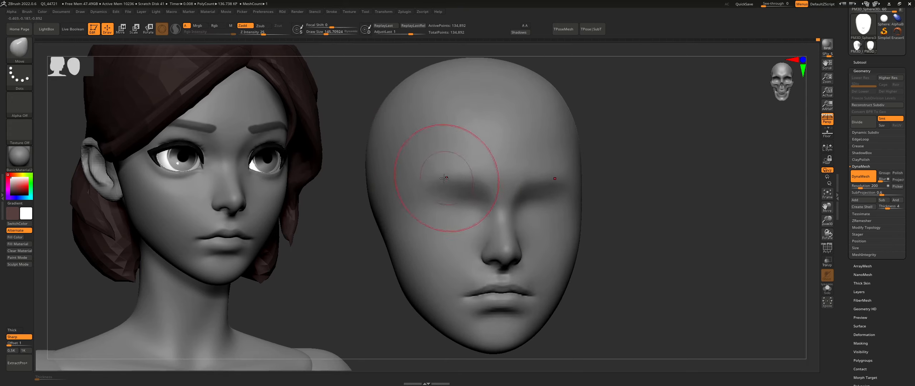
key("s")
left_click_drag(446, 188, 439, 188)
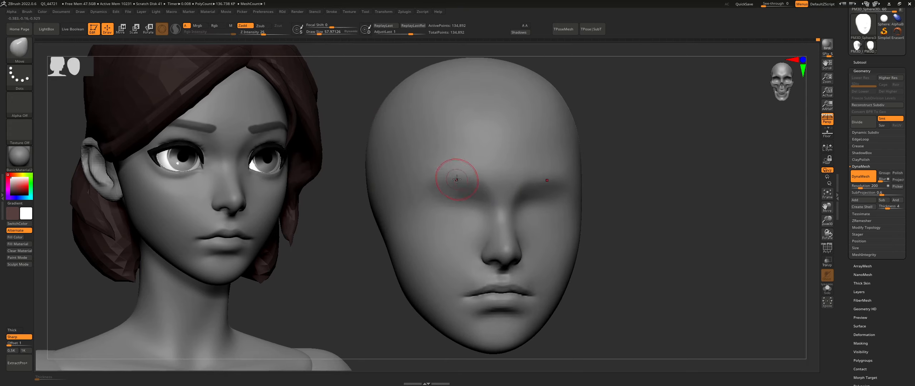
Smooth the eye socket and the side of the forehead at a draw size of about 58.
key("shift")
right_click_drag(552, 231, 592, 210, "ctrl")
right_click_drag(514, 146, 539, 143, "ctrl")
key("shift")
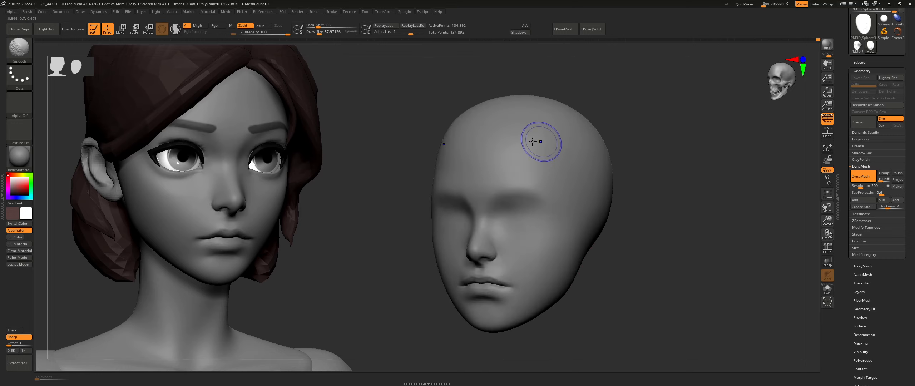
key("s")
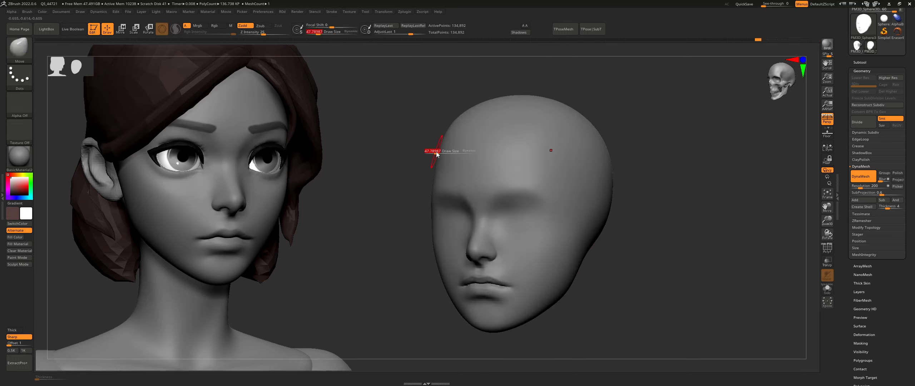
Reshape the outer end of the brow ridge with the Move brush at draw sizes of about 146 and 81.
right_click_drag(433, 185, 433, 203, "ctrl")
mouse_move(541, 174)
right_mouse_down()
mouse_move(593, 211)
mouse_move(603, 239)
right_mouse_up()
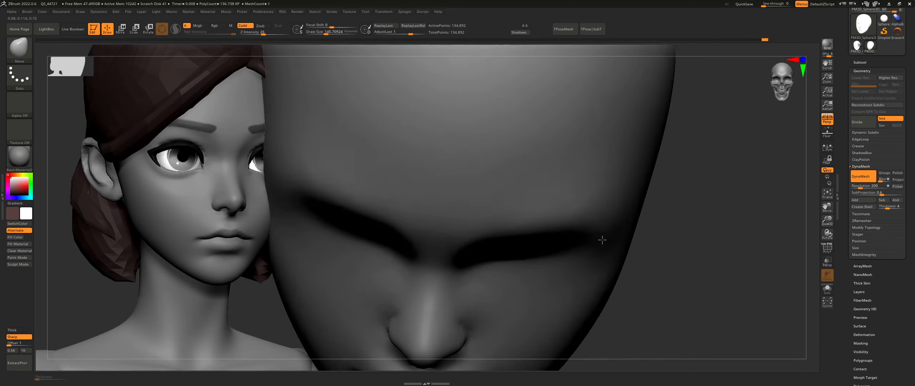
left_click_drag(604, 227, 619, 227)
right_click_drag(619, 227, 615, 229)
key("s")
left_click_drag(616, 229, 600, 230)
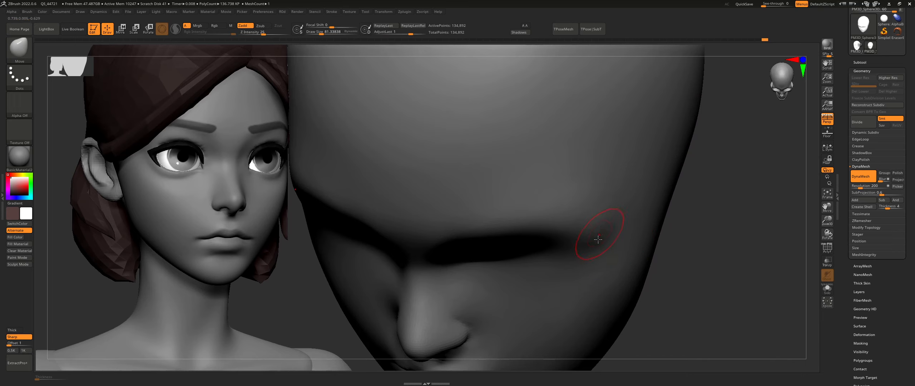
Undo the last brow stroke and smooth the outer brow area at a draw size of about 119.
key("ctrl+z")
key("s")
left_click_drag(579, 178, 607, 205, "shift")
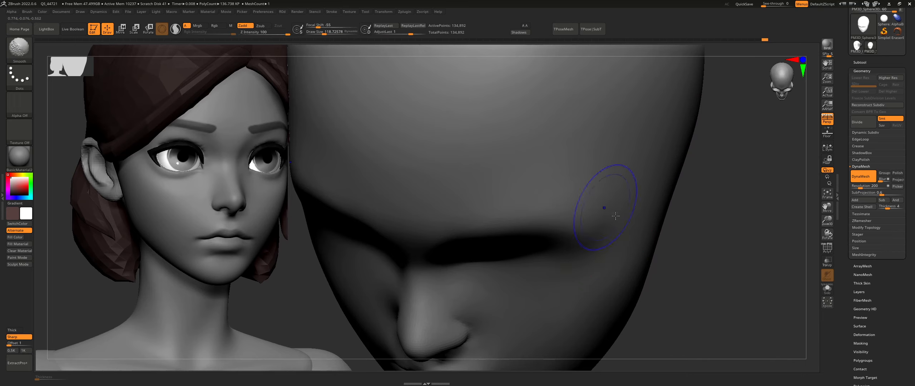
Smooth the lower forehead and the outer end of the brow at a draw size of about 54.
right_click_drag(608, 205, 599, 197)
key("s")
left_click_drag(599, 198, 593, 198)
right_click_drag(623, 242, 597, 201)
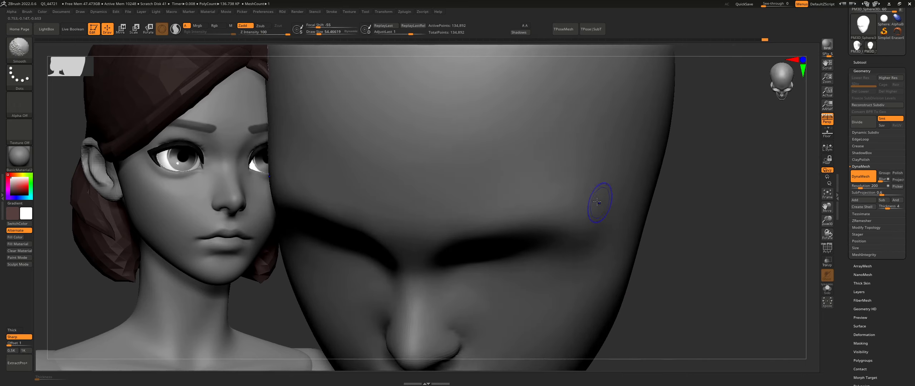
left_click_drag(586, 198, 488, 210, "shift")
left_click_drag(622, 211, 543, 192, "shift")
left_click_drag(599, 183, 587, 186, "shift")
right_click_drag(627, 228, 604, 216)
left_click_drag(604, 215, 590, 201, "shift")
Smooth the temple and the outer edge of the eye socket at a draw size of about 58.
right_click_drag(650, 253, 518, 211, "ctrl")
mouse_move(519, 210)
right_mouse_down("ctrl")
mouse_move(524, 259)
mouse_move(504, 236)
mouse_move(477, 233)
right_mouse_up("ctrl")
mouse_move(490, 213)
left_mouse_down("shift")
mouse_move(503, 245)
mouse_move(477, 224)
left_mouse_up("shift")
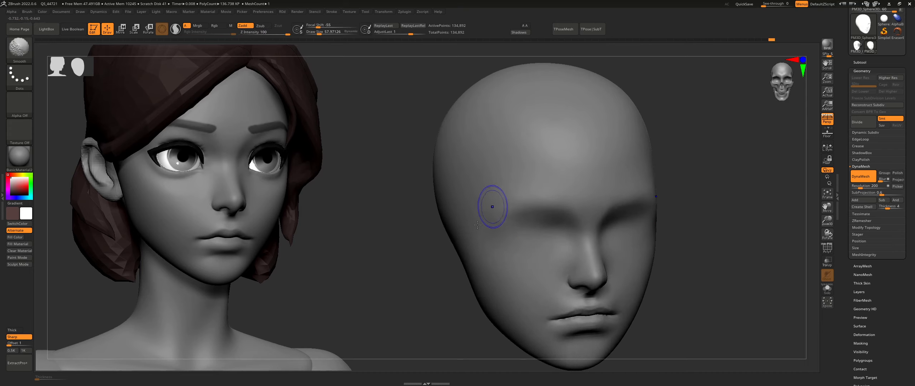
right_click_drag(468, 235, 491, 226)
left_click_drag(492, 203, 471, 237, "shift")
right_click_drag(533, 216, 539, 227, "ctrl")
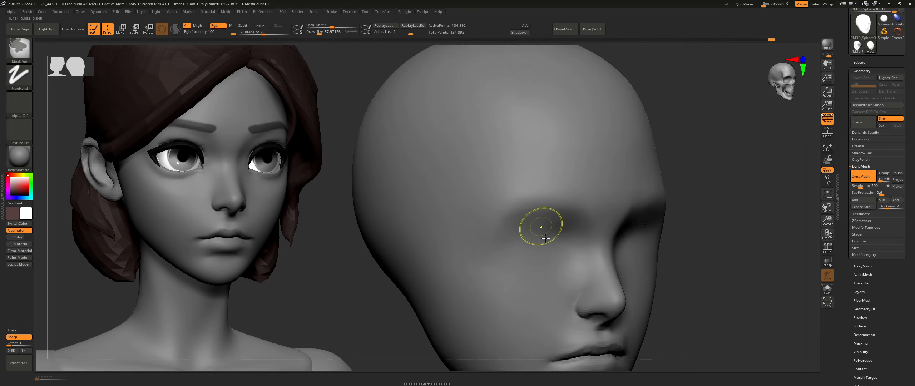
left_click_drag(541, 226, 522, 242, "shift")
Smooth the outer eye socket at a draw size of about 39 and adjust the outer brow contour with the Move brush at about 96.
right_click_drag(521, 243, 388, 186, "ctrl")
right_click_drag(615, 233, 537, 277)
mouse_move(552, 190)
right_mouse_down()
mouse_move(579, 178)
mouse_move(546, 193)
mouse_move(533, 158)
right_mouse_up()
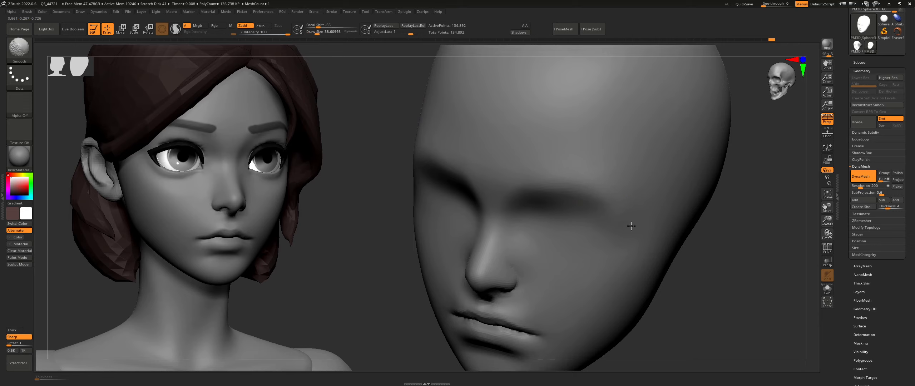
right_click_drag(639, 213, 623, 175)
mouse_move(623, 236)
right_mouse_down("ctrl")
mouse_move(592, 194)
mouse_move(608, 193)
mouse_move(562, 212)
mouse_move(576, 231)
mouse_move(600, 237)
right_mouse_up("ctrl")
key("bracketleft")
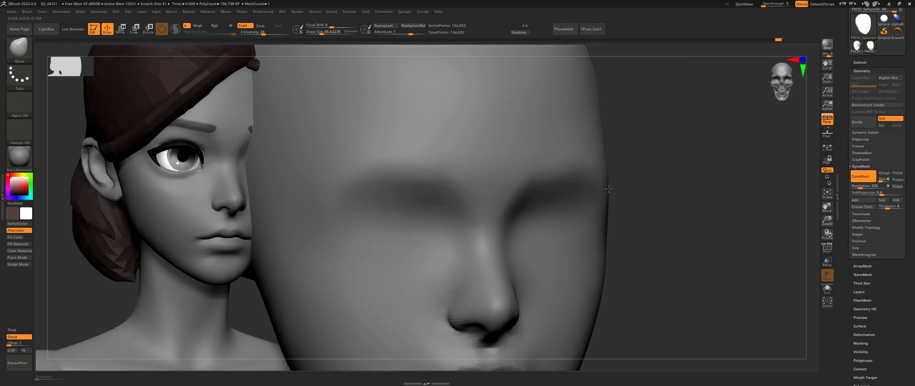
mouse_move(608, 196)
right_mouse_down()
mouse_move(596, 192)
mouse_move(622, 206)
mouse_move(596, 199)
right_mouse_up()
mouse_move(538, 185)
right_mouse_down()
mouse_move(557, 203)
mouse_move(521, 211)
mouse_move(498, 143)
right_mouse_up()
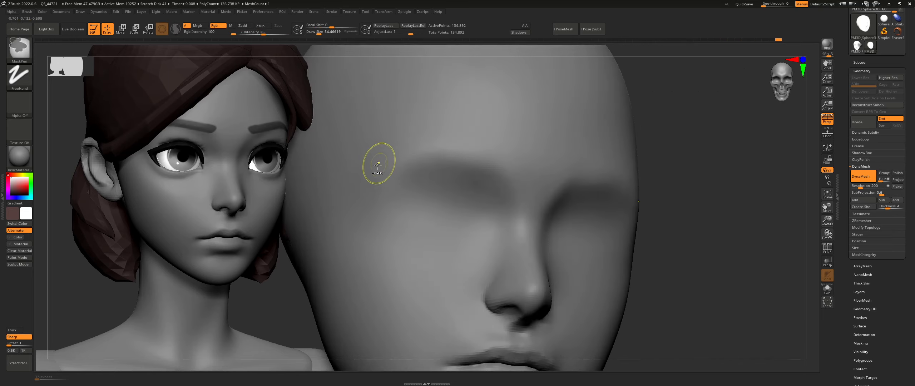
Smooth the temple and the upper eye socket from the front at a draw size of about 54.
key("shift")
right_click_drag(447, 217, 461, 182, "ctrl")
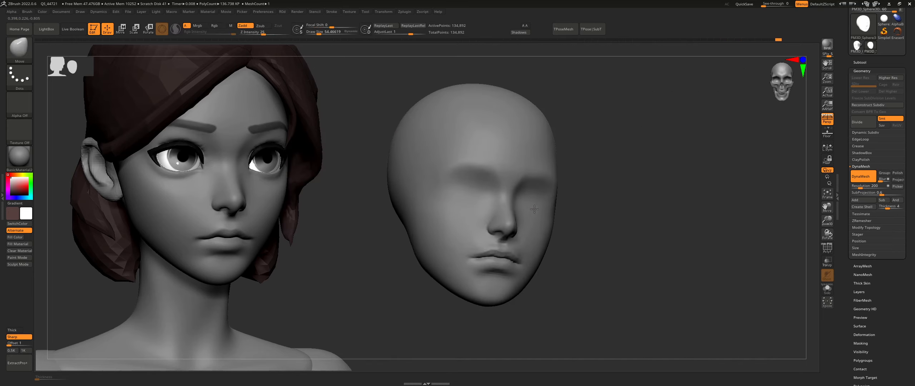
right_click_drag(614, 206, 561, 208)
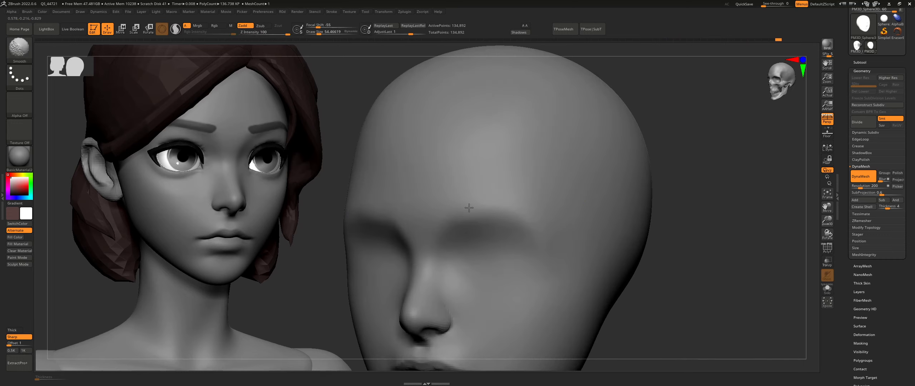
right_click_drag(421, 215, 548, 178, "shift")
right_click_drag(549, 178, 538, 186, "ctrl")
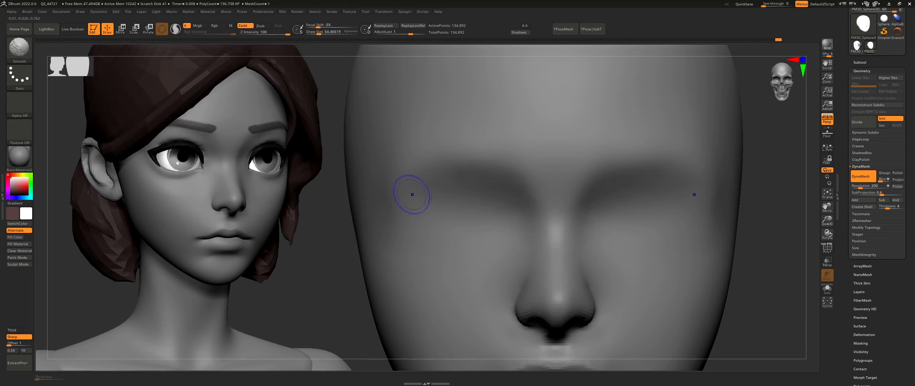
mouse_move(430, 197)
left_mouse_down("shift")
mouse_move(468, 195)
mouse_move(417, 197)
mouse_move(468, 200)
left_mouse_up("shift")
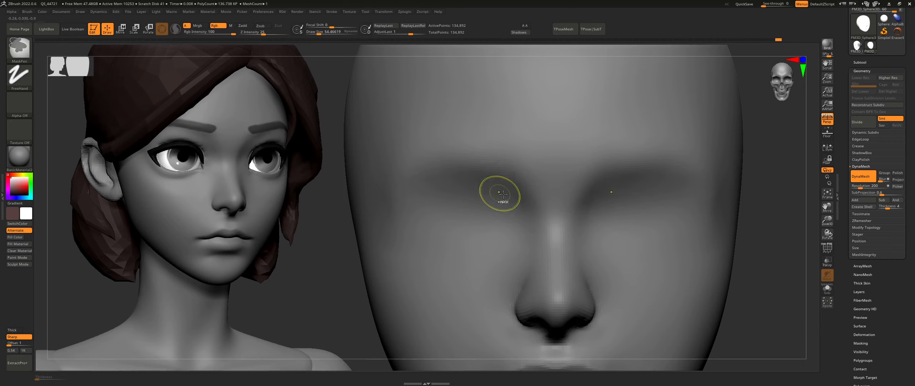
Smooth the side of the nose bridge, the temple and the outer brow at draw sizes of about 54 and 65.
mouse_move(710, 190)
right_mouse_down("alt")
mouse_move(634, 186)
mouse_move(551, 196)
right_mouse_up("alt")
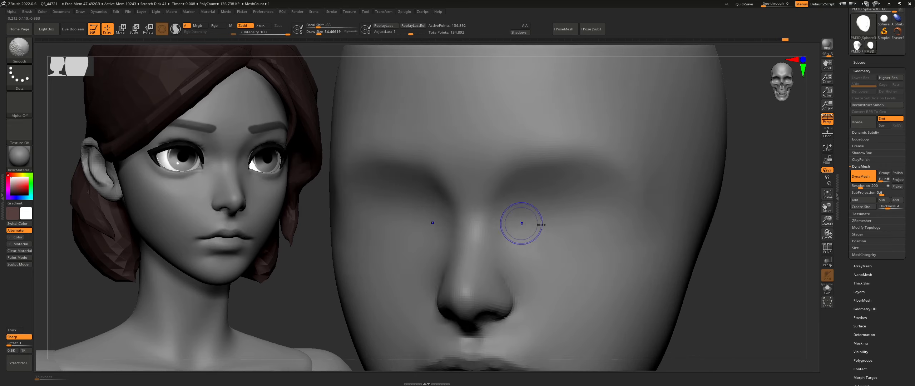
mouse_move(549, 230)
right_mouse_down("ctrl")
mouse_move(501, 211)
mouse_move(479, 251)
mouse_move(489, 193)
right_mouse_up("ctrl")
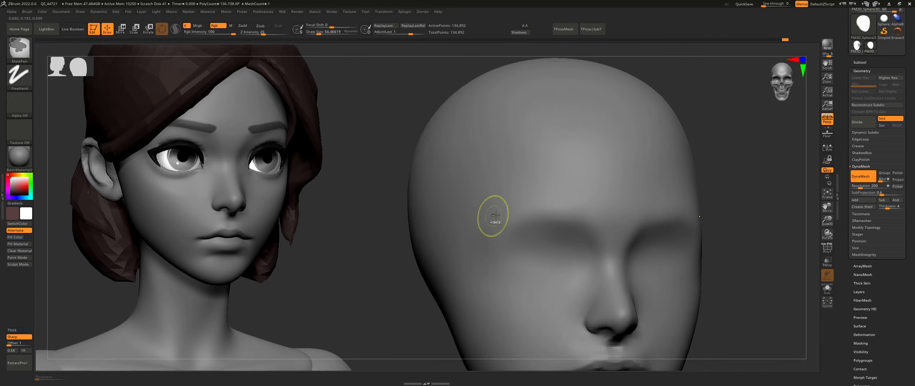
right_click_drag(477, 239, 484, 258)
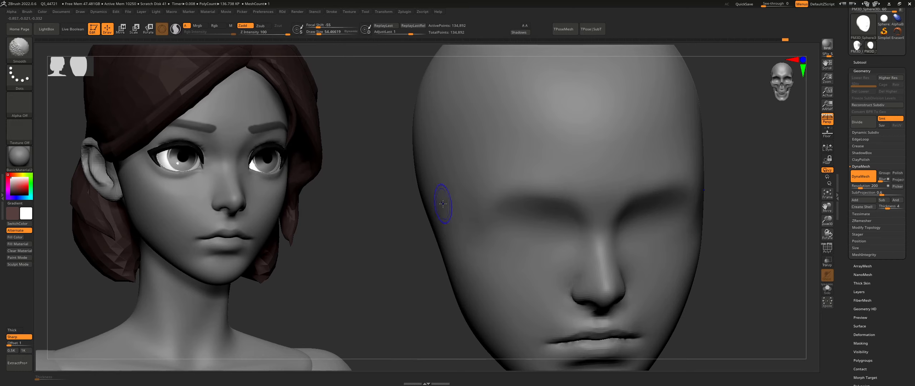
right_click_drag(551, 225, 669, 127, "ctrl")
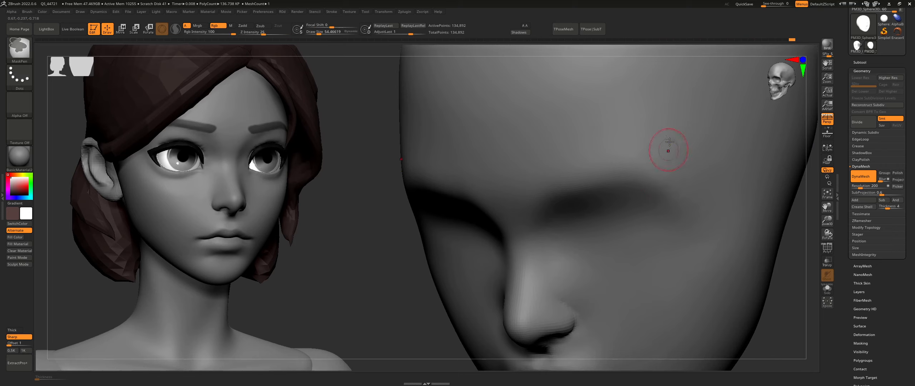
right_click_drag(628, 206, 587, 152, "alt")
mouse_move(607, 174)
right_mouse_down()
mouse_move(605, 189)
mouse_move(590, 193)
mouse_move(613, 221)
right_mouse_up()
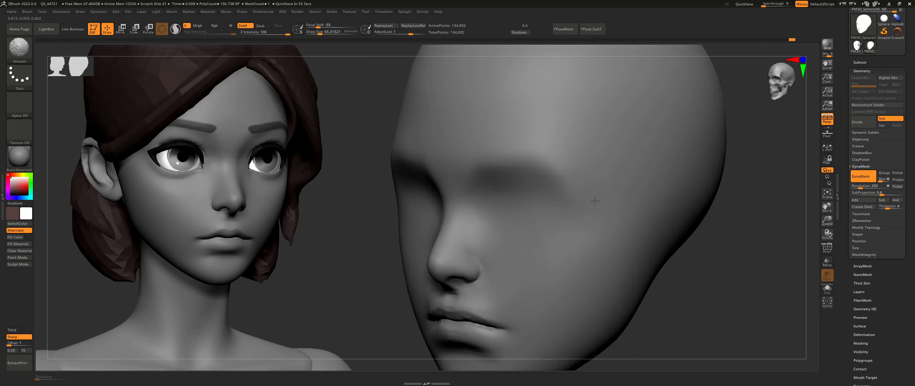
Smooth the outer face contour and the forehead just above the brow at a draw size of about 65.
mouse_move(657, 204)
right_mouse_down()
mouse_move(596, 229)
mouse_move(433, 160)
mouse_move(406, 129)
right_mouse_up()
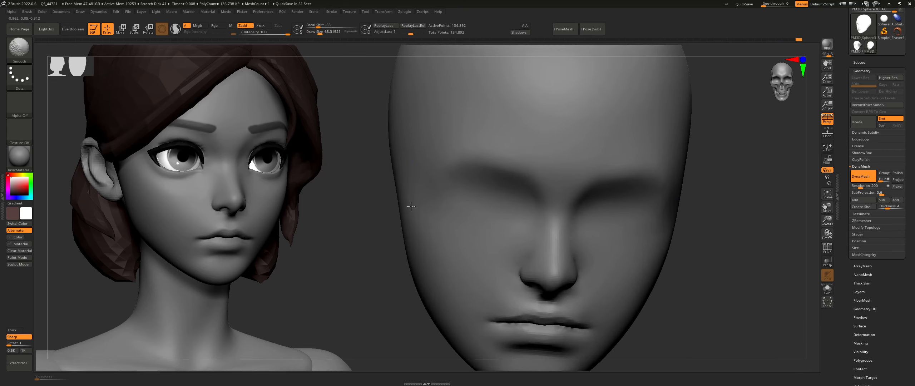
right_click_drag(410, 206, 440, 208)
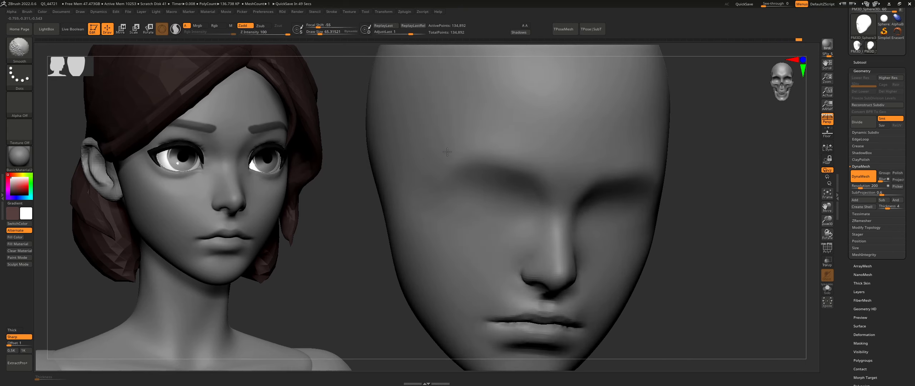
right_click_drag(449, 138, 474, 132)
left_click_drag(465, 164, 467, 175, "shift")
mouse_move(606, 158)
right_mouse_down("alt")
mouse_move(574, 165)
mouse_move(588, 167)
right_mouse_up("alt")
right_click_drag(623, 130, 541, 179, "ctrl")
Smooth the temple beside the eye socket at a draw size of about 90.
right_click_drag(640, 233, 532, 229, "alt")
right_click_drag(533, 229, 604, 222, "ctrl")
mouse_move(587, 146)
right_mouse_down("ctrl")
mouse_move(590, 209)
mouse_move(629, 203)
right_mouse_up("ctrl")
mouse_move(543, 243)
right_mouse_down("ctrl")
mouse_move(529, 186)
mouse_move(568, 215)
right_mouse_up("ctrl")
key("s")
left_click_drag(432, 197, 434, 197)
right_click_drag(434, 197, 468, 193)
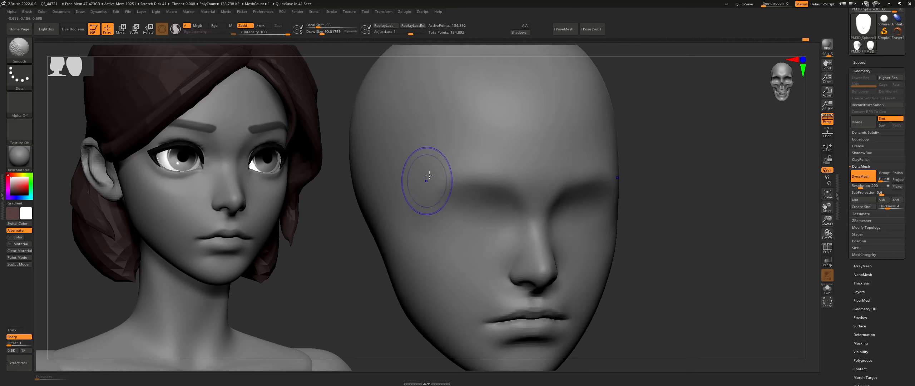
left_click_drag(425, 181, 398, 207, "shift")
left_click_drag(436, 174, 405, 198, "shift")
Adjust the side contour of the skull above the temple with the Move brush at a large draw size.
right_click_drag(472, 229, 477, 279, "ctrl")
mouse_move(477, 279)
right_mouse_down()
mouse_move(501, 227)
mouse_move(494, 196)
mouse_move(560, 186)
right_mouse_up()
key("ctrl")
mouse_move(560, 186)
right_mouse_down("alt")
mouse_move(604, 186)
mouse_move(529, 169)
right_mouse_up("alt")
key("s")
left_click_drag(614, 169, 621, 170)
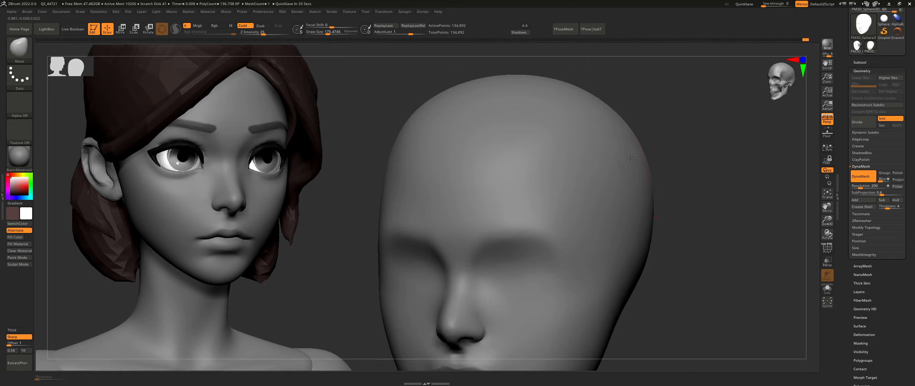
key("s")
left_click_drag(638, 198, 648, 199)
Smooth the outer temple and upper cheek contour at draw sizes of about 146 and 77.
right_click_drag(640, 255, 599, 217)
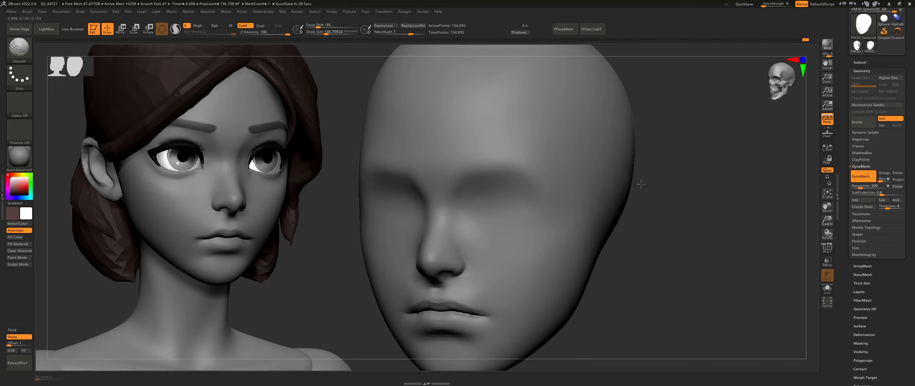
right_click_drag(641, 184, 607, 190, "ctrl")
right_click_drag(606, 190, 645, 213, "shift")
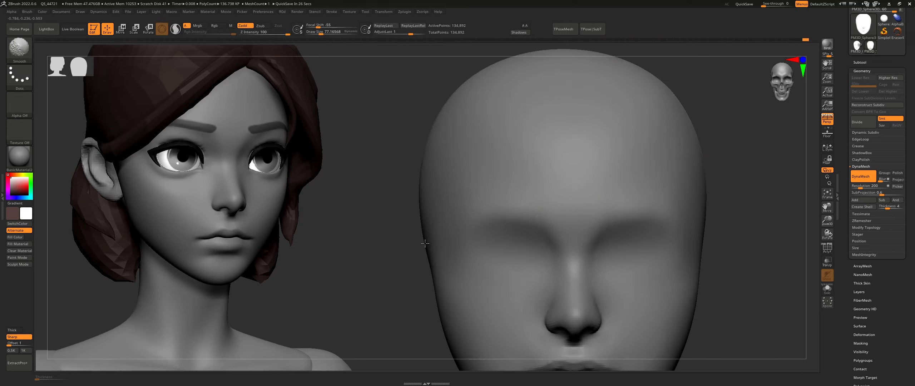
mouse_move(436, 258)
right_mouse_down()
mouse_move(443, 258)
mouse_move(437, 221)
mouse_move(417, 194)
mouse_move(430, 200)
right_mouse_up()
Adjust the cheek beside the mouth with the Move brush at about 146 and smooth it at a draw size of about 104.
mouse_move(564, 237)
right_mouse_down()
mouse_move(536, 233)
mouse_move(531, 281)
mouse_move(529, 265)
mouse_move(508, 246)
mouse_move(532, 250)
mouse_move(535, 261)
right_mouse_up()
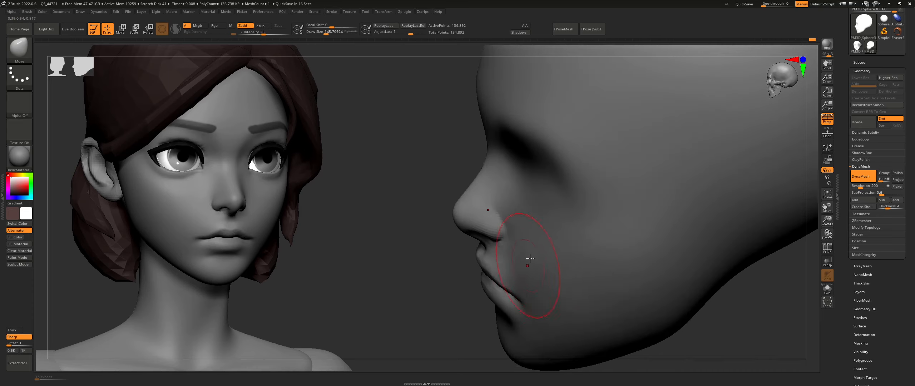
right_click_drag(576, 288, 562, 266, "ctrl")
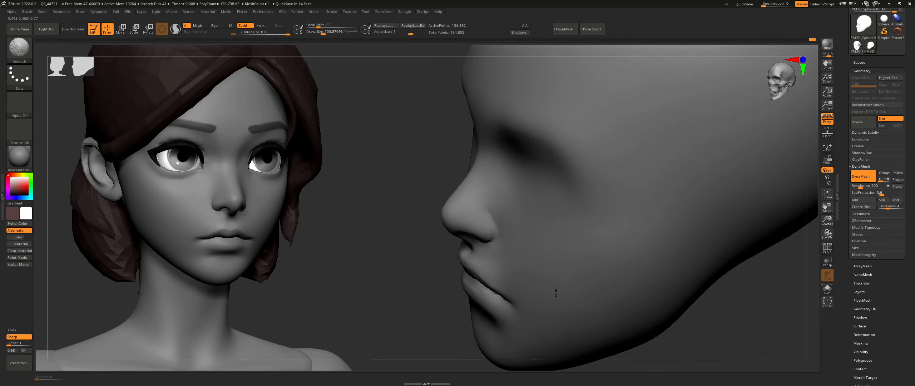
right_click_drag(556, 293, 549, 331, "ctrl")
mouse_move(536, 279)
right_mouse_down()
mouse_move(565, 274)
mouse_move(513, 215)
mouse_move(503, 246)
right_mouse_up()
Refine the cheek contour from above with the Move brush at draw sizes of about 151 and 95.
key("s")
left_click_drag(503, 247, 518, 246)
right_click_drag(515, 246, 499, 212, "ctrl")
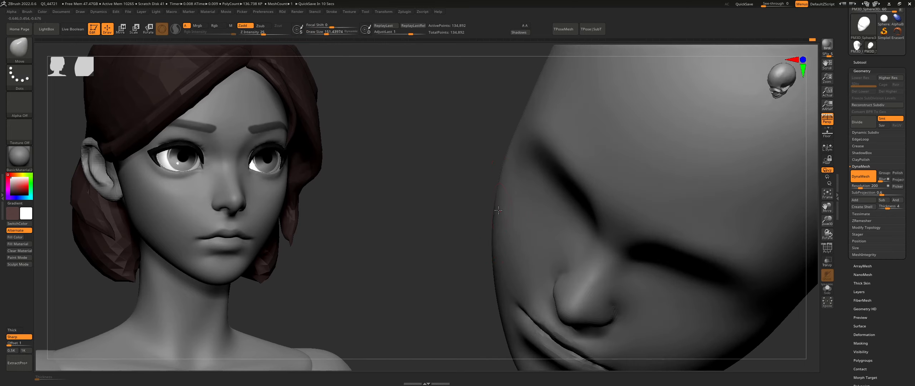
key("s")
left_click_drag(508, 246, 499, 245)
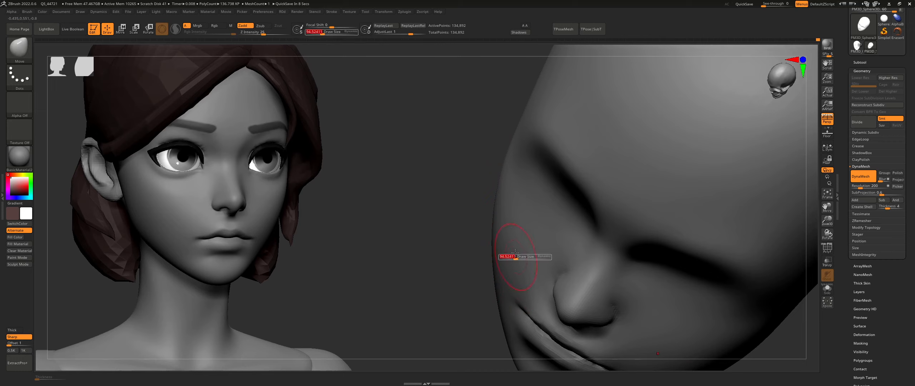
key("shift")
mouse_move(496, 168)
right_mouse_down("shift")
mouse_move(496, 159)
mouse_move(445, 167)
mouse_move(500, 157)
right_mouse_up("shift")
Adjust the side of the face toward the jaw with the Move brush at a draw size of about 114.
right_click_drag(586, 214, 518, 210, "alt")
mouse_move(518, 211)
right_mouse_down("ctrl")
mouse_move(565, 196)
mouse_move(570, 171)
right_mouse_up("ctrl")
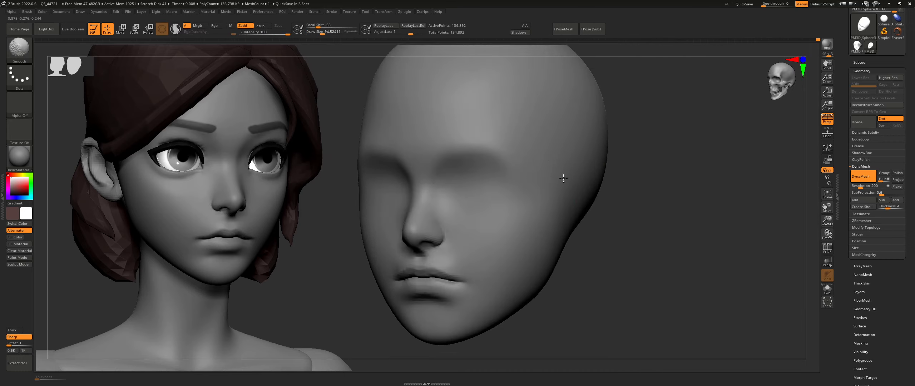
right_click_drag(569, 256, 590, 225, "ctrl")
right_click_drag(589, 226, 537, 256, "ctrl")
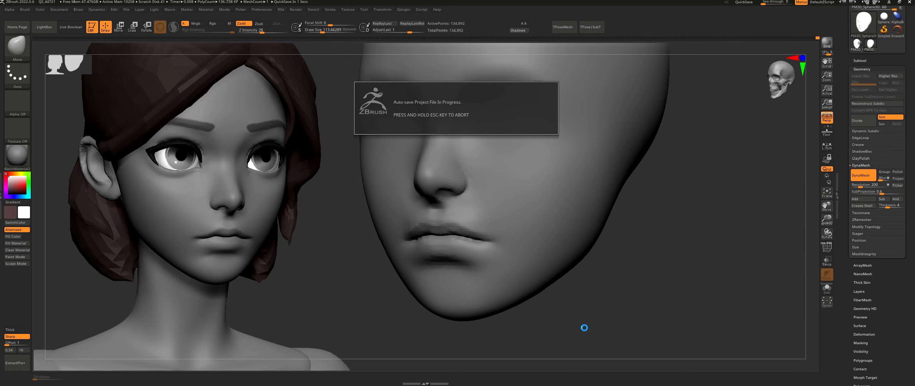
Refine the nostril wings with the Move brush at a draw size of about 58.
right_click_drag(508, 209, 598, 271, "alt")
mouse_move(418, 222)
right_mouse_down()
mouse_move(427, 200)
mouse_move(415, 203)
right_mouse_up()
key("s")
left_click_drag(414, 203, 410, 202)
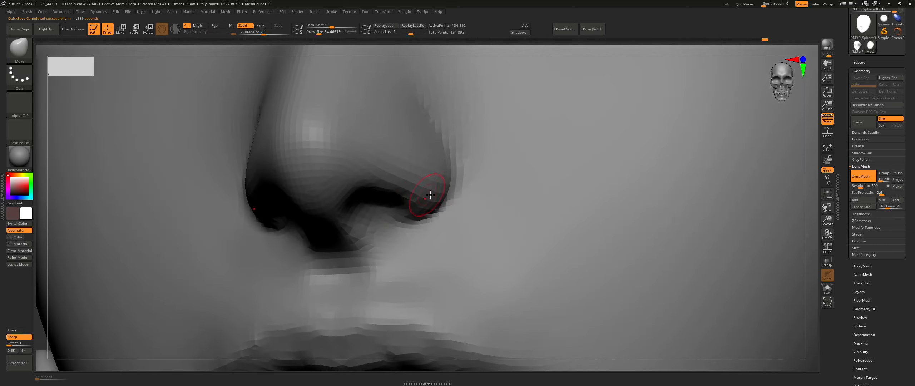
mouse_move(579, 211)
right_mouse_down("ctrl")
mouse_move(447, 210)
mouse_move(434, 196)
right_mouse_up("ctrl")
right_click_drag(434, 196, 485, 173)
Adjust the area around the lips with the Move brush at a draw size of about 81.
right_click_drag(486, 173, 558, 315, "ctrl")
key("s")
left_click_drag(512, 267, 515, 268)
right_click_drag(458, 264, 435, 263)
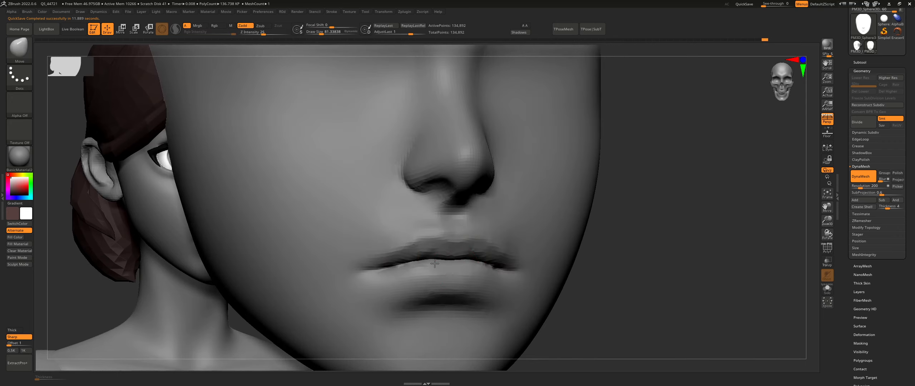
right_click_drag(595, 273, 561, 275, "ctrl")
mouse_move(561, 275)
right_mouse_down()
mouse_move(538, 278)
mouse_move(556, 272)
right_mouse_up()
Adjust the eye socket and upper cheek from the side with the Move brush at a draw size of about 95.
right_click_drag(555, 273, 515, 259, "ctrl")
right_click_drag(515, 259, 557, 255)
mouse_move(466, 180)
right_mouse_down("ctrl")
mouse_move(471, 225)
mouse_move(463, 228)
right_mouse_up("ctrl")
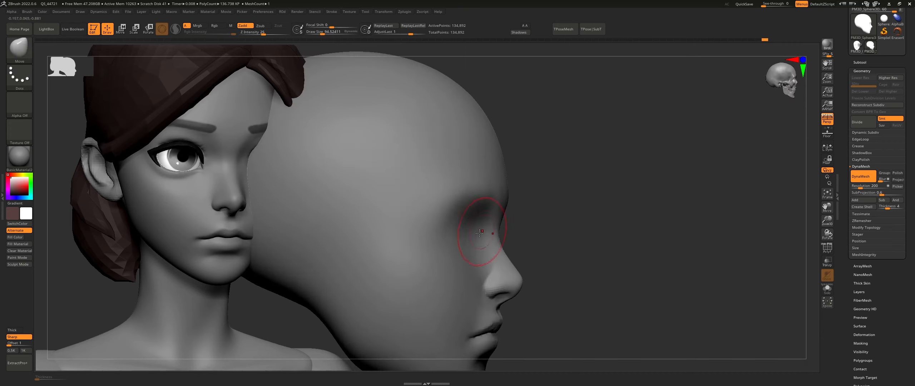
right_click_drag(536, 244, 561, 204, "ctrl")
mouse_move(561, 204)
right_mouse_down()
mouse_move(514, 195)
mouse_move(521, 210)
mouse_move(461, 193)
right_mouse_up()
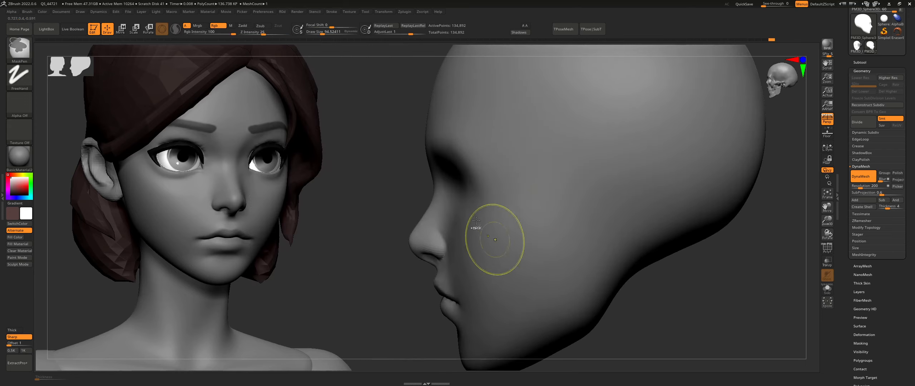
Smooth the inner eye socket beside the nose bridge, using a base draw size of about 65.
key("s")
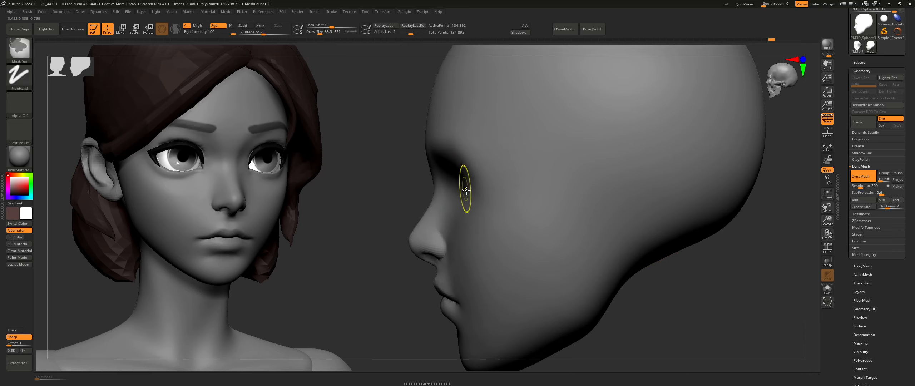
right_click_drag(454, 188, 478, 198)
left_click_drag(478, 198, 455, 204, "shift")
mouse_move(455, 204)
right_mouse_down()
mouse_move(467, 204)
mouse_move(425, 209)
mouse_move(547, 200)
mouse_move(538, 244)
right_mouse_up()
Smooth the forehead above the brow in side view at a draw size of about 140.
mouse_move(468, 211)
right_mouse_down("ctrl")
mouse_move(533, 206)
mouse_move(529, 214)
right_mouse_up("ctrl")
mouse_move(529, 215)
right_mouse_down("ctrl")
mouse_move(531, 242)
mouse_move(520, 199)
right_mouse_up("ctrl")
key("s")
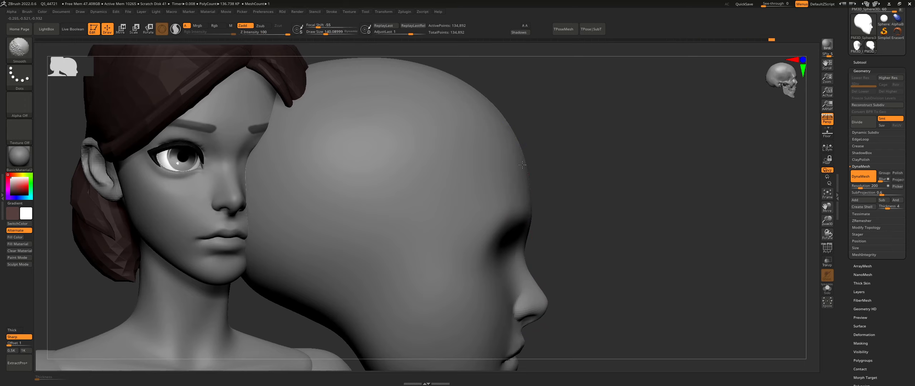
right_click_drag(583, 201, 560, 207, "ctrl")
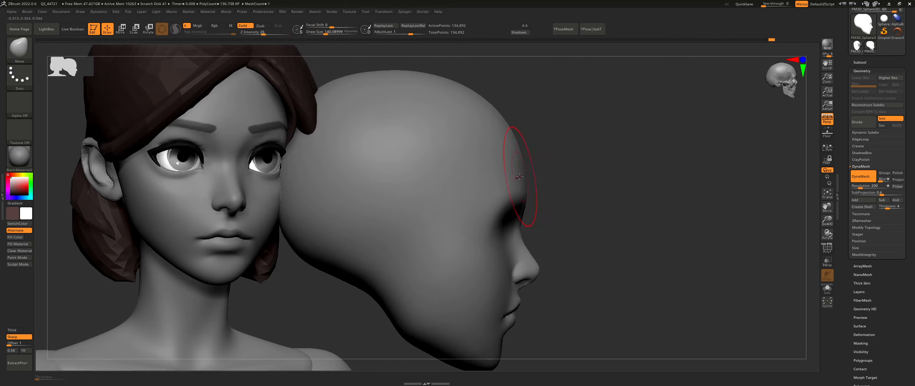
Shape the forehead and brow profile with the Move brush, reducing the draw size to about 188.
key("s")
left_click_drag(516, 181, 524, 182)
right_click_drag(526, 183, 461, 193)
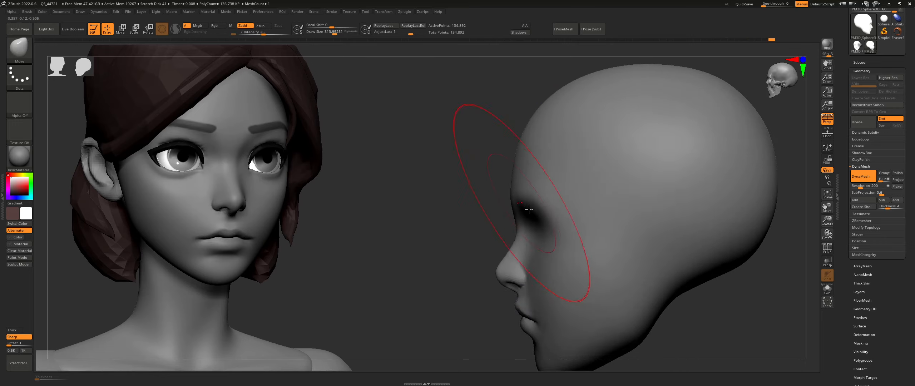
key("s")
left_click_drag(523, 203, 519, 204)
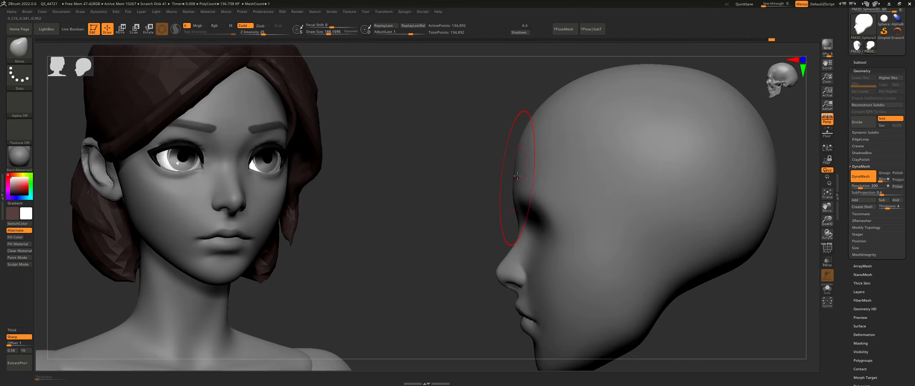
Refine the side of the face at a draw size of about 95 and smooth the forehead side at about 104.
right_click_drag(576, 261, 574, 215, "alt")
right_click_drag(575, 215, 562, 208, "ctrl")
key("s")
left_click_drag(562, 209, 557, 209)
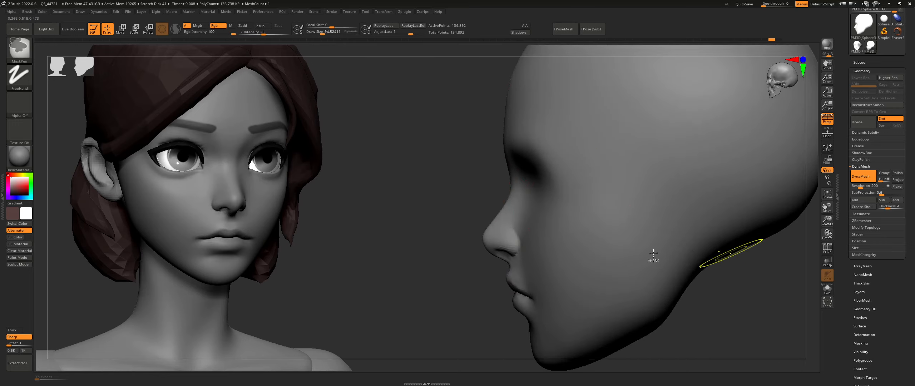
right_click_drag(654, 253, 536, 250, "ctrl")
right_click_drag(522, 221, 515, 283, "alt")
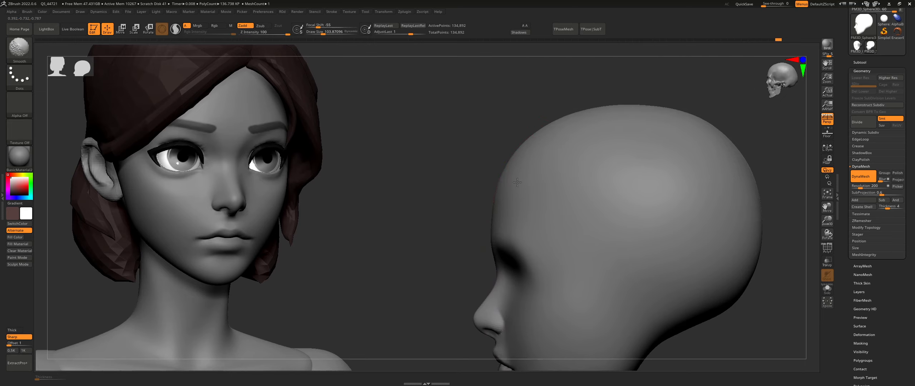
Adjust the back of the skull near its base with the Move brush at a draw size of about 197.
mouse_move(517, 183)
right_mouse_down("ctrl")
mouse_move(543, 161)
mouse_move(567, 210)
mouse_move(547, 210)
right_mouse_up("ctrl")
key("s")
left_click_drag(651, 218, 655, 218)
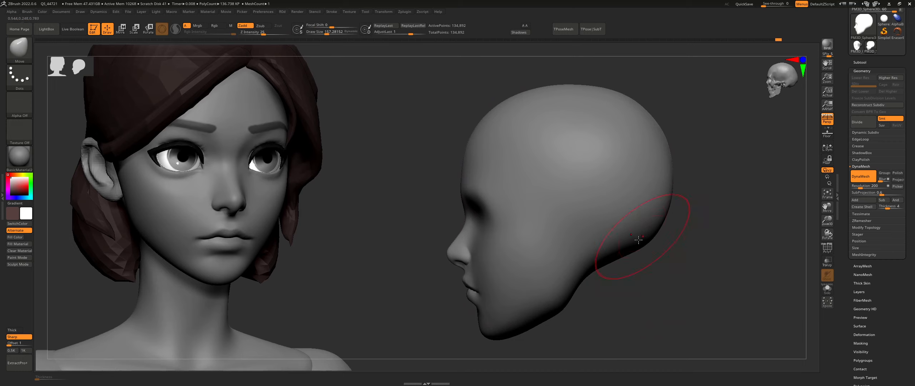
right_click_drag(609, 274, 592, 243, "alt")
mouse_move(533, 256)
right_mouse_down("ctrl")
mouse_move(575, 224)
mouse_move(599, 188)
right_mouse_up("ctrl")
Refine the temple contour from the front with the Move brush at a draw size of about 81.
key("s")
left_click_drag(599, 188, 595, 188)
right_click_drag(586, 163, 522, 193, "ctrl")
mouse_move(522, 193)
right_mouse_down()
mouse_move(568, 195)
mouse_move(576, 213)
mouse_move(536, 175)
right_mouse_up()
key("s")
key("s")
left_click_drag(484, 177, 475, 171)
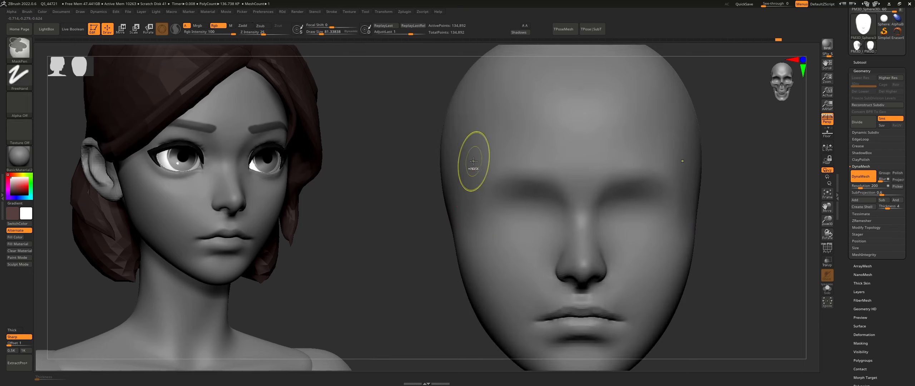
Adjust the cheek beside the mouth corner from below with the Move brush at a draw size of about 99.
right_click_drag(449, 233, 567, 237, "ctrl")
mouse_move(566, 237)
right_mouse_down("alt")
mouse_move(526, 213)
mouse_move(612, 268)
mouse_move(582, 214)
mouse_move(531, 241)
mouse_move(556, 257)
right_mouse_up("alt")
key("s")
left_click_drag(556, 257, 541, 246)
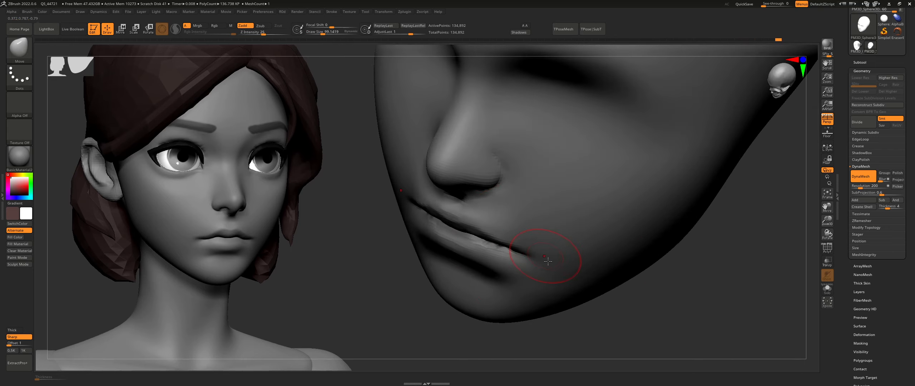
Refine the lower cheek toward the chin and smooth it at a draw size of about 61.
key("s")
left_click_drag(542, 296, 545, 296)
right_click_drag(542, 298, 545, 299)
key("s")
left_click_drag(543, 299, 540, 299)
mouse_move(358, 241)
right_mouse_down()
mouse_move(430, 198)
mouse_move(444, 203)
mouse_move(461, 240)
right_mouse_up()
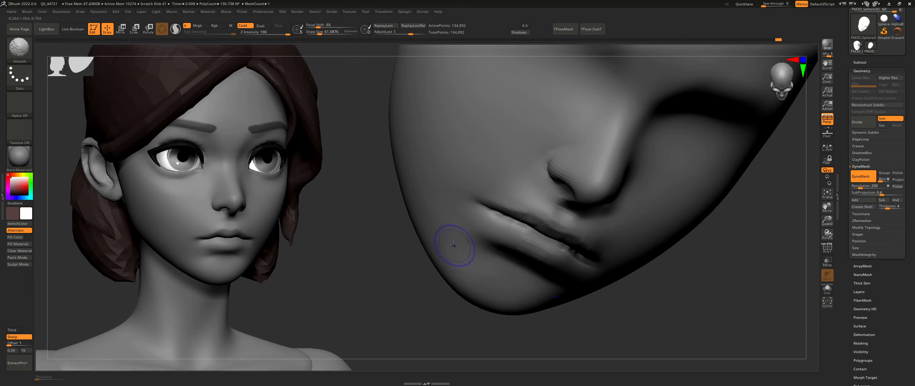
left_click_drag(449, 251, 443, 265, "shift")
Reshape the mouth corner and adjoining cheek with the Move brush, starting at a draw size of about 124.
mouse_move(434, 225)
right_mouse_down("ctrl")
mouse_move(525, 249)
mouse_move(525, 277)
right_mouse_up("ctrl")
key("s")
mouse_move(745, 302)
right_mouse_down("ctrl")
mouse_move(610, 275)
mouse_move(618, 304)
right_mouse_up("ctrl")
right_click_drag(500, 241, 513, 252)
key("s")
left_click_drag(512, 255, 516, 255)
right_click_drag(492, 247, 476, 260)
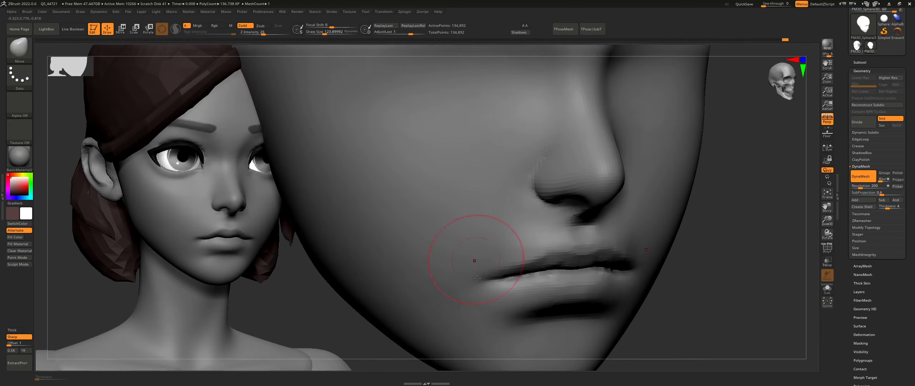
key("s")
left_click_drag(477, 278, 473, 278)
Adjust the cheek below the outer eye with the Move brush at a draw size of about 81.
right_click_drag(558, 315, 536, 268, "ctrl")
mouse_move(536, 268)
right_mouse_down("shift")
mouse_move(512, 253)
mouse_move(585, 248)
right_mouse_up("shift")
mouse_move(585, 248)
right_mouse_down("ctrl")
mouse_move(604, 286)
mouse_move(572, 275)
right_mouse_up("ctrl")
right_click_drag(666, 222, 563, 190)
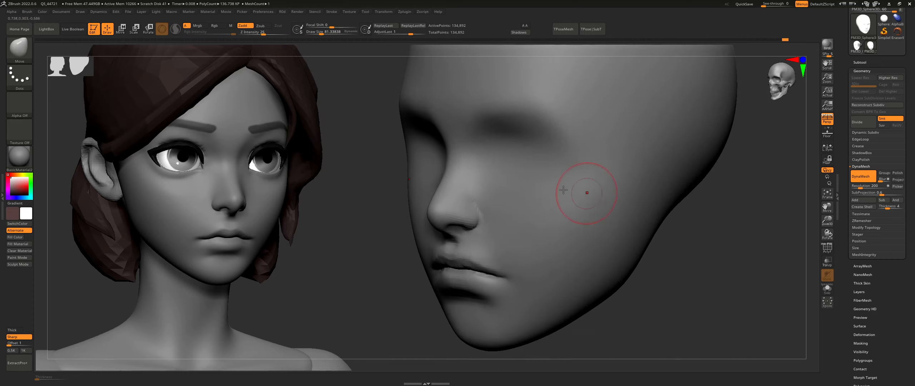
Adjust the upper lip and mouth profile with the Move brush at a draw size of about 104.
mouse_move(521, 247)
right_mouse_down("ctrl")
mouse_move(525, 202)
mouse_move(604, 228)
mouse_move(511, 236)
mouse_move(580, 230)
mouse_move(582, 247)
mouse_move(551, 241)
mouse_move(541, 271)
right_mouse_up("ctrl")
right_click_drag(528, 219, 514, 217)
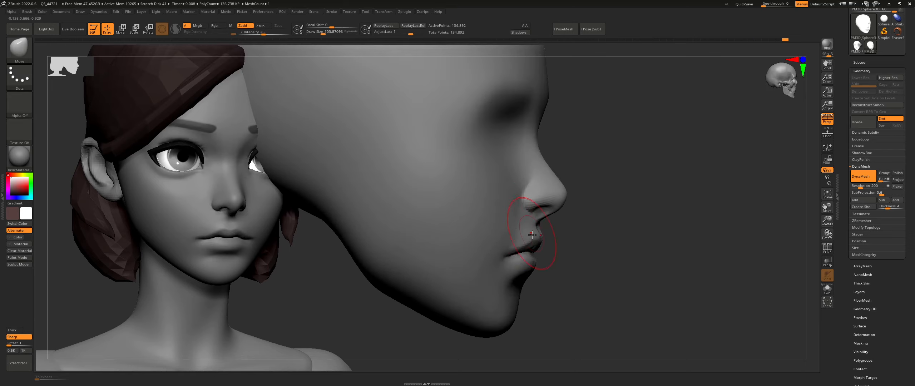
left_click_drag(505, 224, 504, 224)
mouse_move(503, 224)
right_mouse_down("shift")
mouse_move(508, 213)
mouse_move(490, 218)
mouse_move(496, 189)
right_mouse_up("shift")
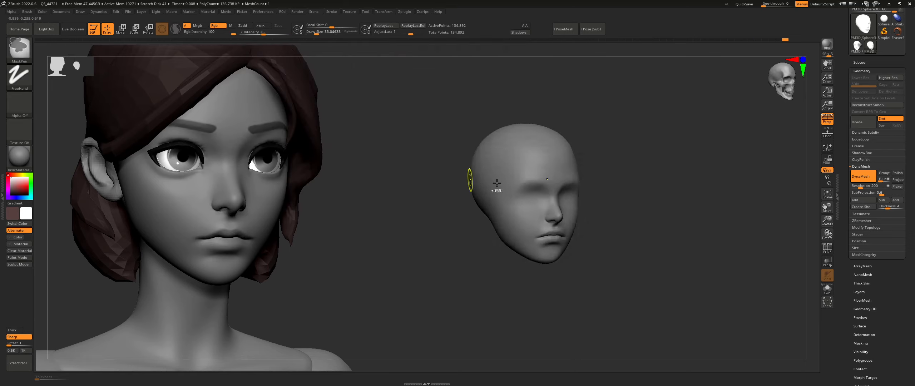
Reshape the upper side contour of the skull from the front with the Move brush at a draw size of about 207.
right_click_drag(606, 233, 555, 242)
key("s")
right_click_drag(515, 157, 527, 200, "ctrl")
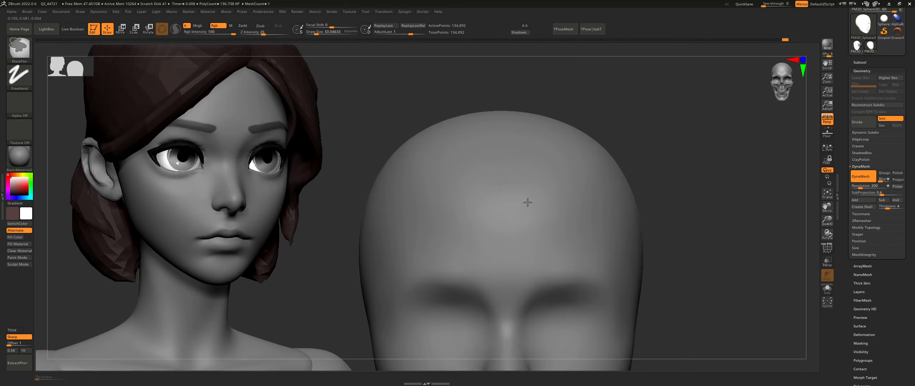
key("s")
left_click_drag(531, 197, 541, 198)
right_click_drag(654, 215, 571, 158, "alt")
key("s")
left_click_drag(571, 157, 583, 158)
right_click_drag(612, 140, 585, 133)
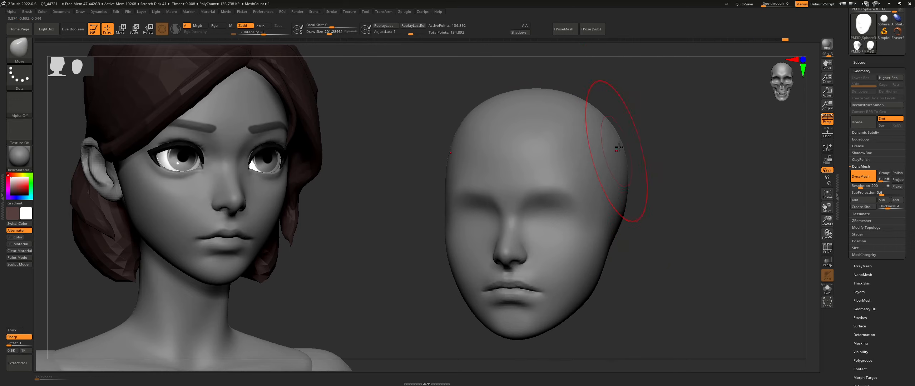
Adjust the side of the skull above the temple and smooth it at a draw size of about 119.
key("s")
right_click_drag(507, 130, 537, 145, "shift")
key("s")
left_click_drag(421, 144, 416, 144)
key("s")
mouse_move(416, 142)
right_mouse_down()
mouse_move(438, 142)
mouse_move(409, 146)
mouse_move(428, 149)
right_mouse_up()
key("s")
left_click_drag(428, 149, 422, 150)
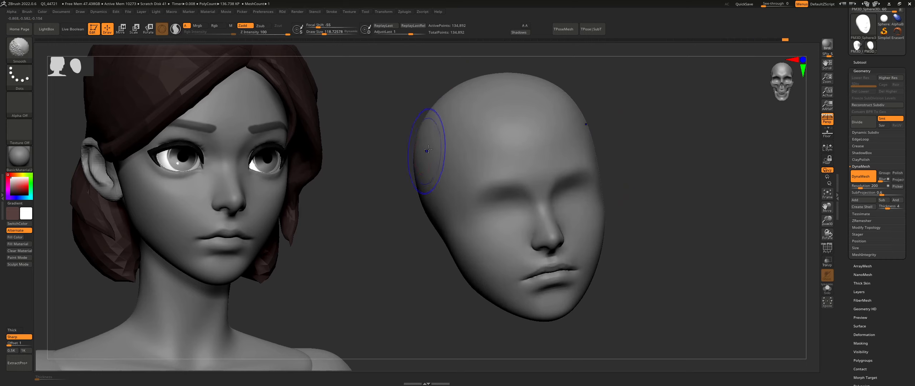
Smooth the back and side of the cranium at a draw size of about 119.
right_click_drag(419, 184, 386, 171)
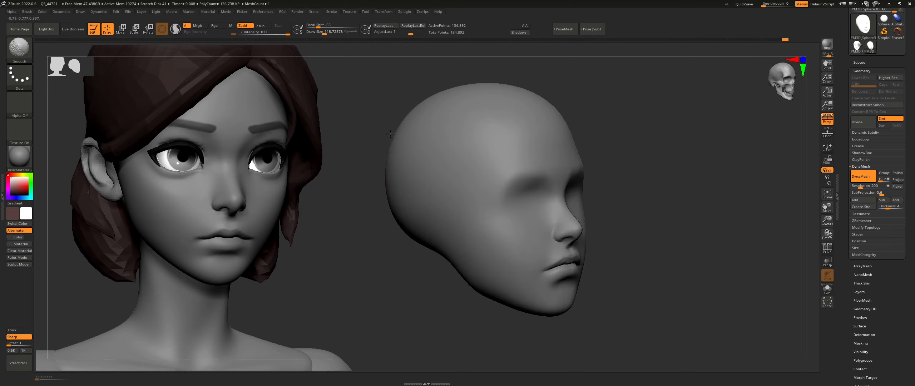
right_click_drag(391, 133, 417, 136)
right_click_drag(406, 189, 411, 153, "ctrl")
right_click_drag(587, 214, 550, 217, "shift")
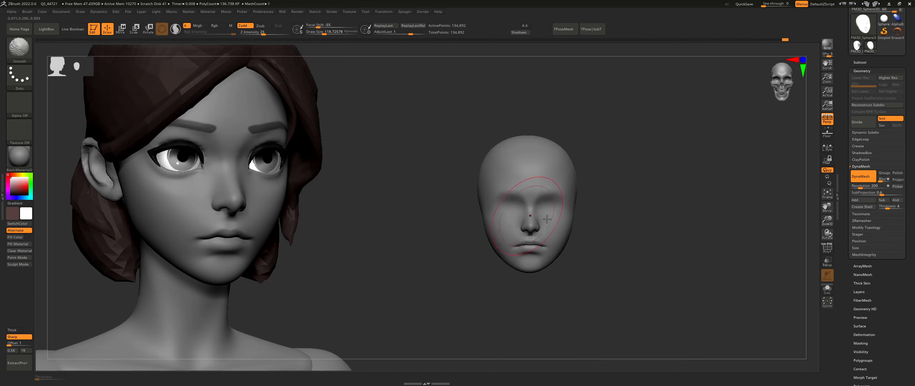
Smooth the upper skull where the forehead side turns toward the back at a draw size of about 119.
right_click_drag(563, 193, 593, 239, "ctrl")
mouse_move(572, 140)
right_mouse_down("alt")
mouse_move(555, 123)
mouse_move(568, 138)
right_mouse_up("alt")
left_click_drag(573, 137, 571, 159, "shift")
right_click_drag(571, 160, 584, 147)
left_click_drag(584, 147, 593, 155, "shift")
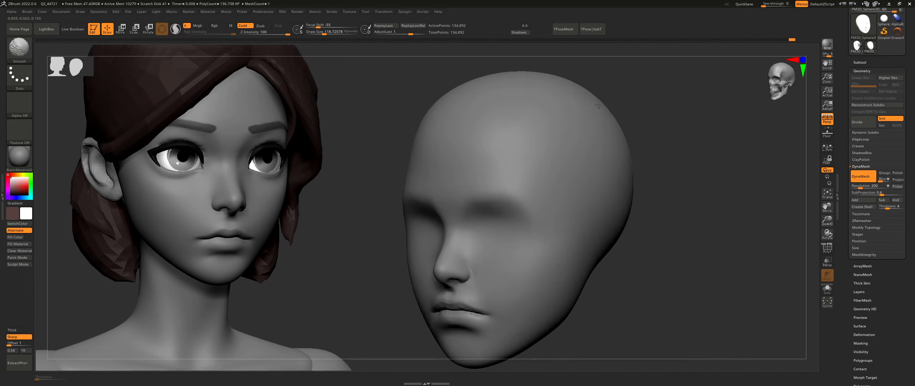
Refine the outer cheek contour from the front with the Move brush at a draw size of about 95.
mouse_move(620, 171)
right_mouse_down("shift")
mouse_move(656, 182)
mouse_move(611, 165)
mouse_move(580, 192)
mouse_move(558, 188)
mouse_move(554, 204)
mouse_move(571, 184)
mouse_move(582, 185)
right_mouse_up("shift")
right_click_drag(368, 199, 426, 191)
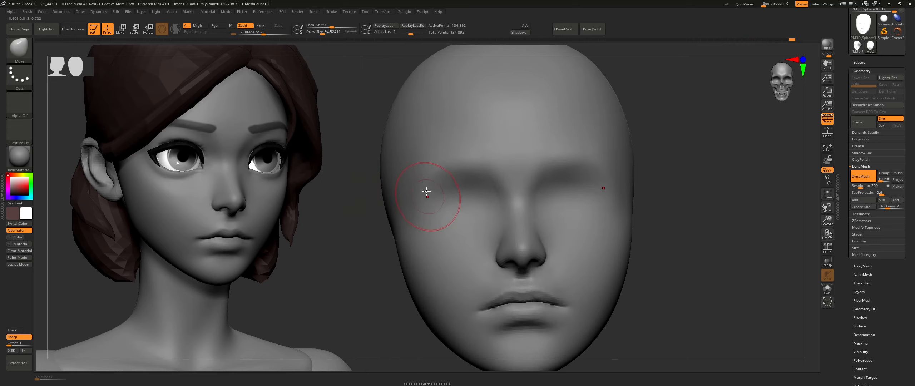
right_click_drag(401, 220, 434, 218)
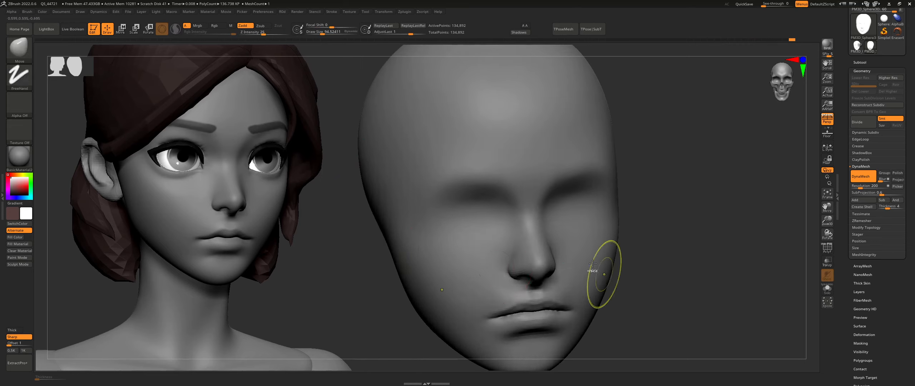
right_click_drag(607, 276, 583, 231, "ctrl")
mouse_move(582, 231)
right_mouse_down("ctrl")
mouse_move(615, 229)
mouse_move(570, 249)
mouse_move(574, 224)
mouse_move(601, 227)
right_mouse_up("ctrl")
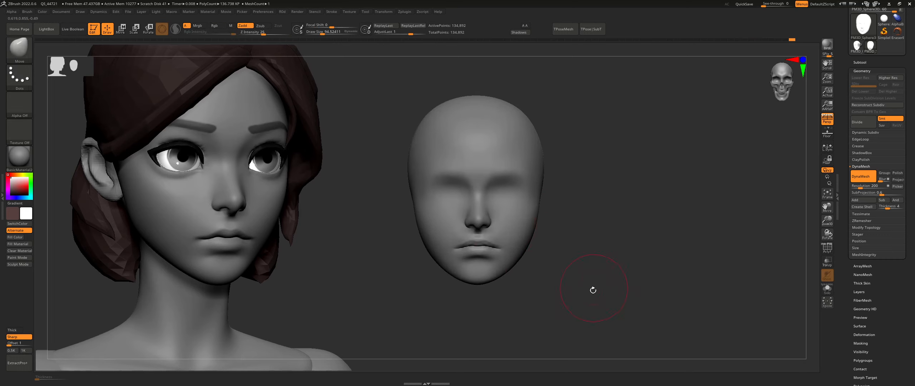